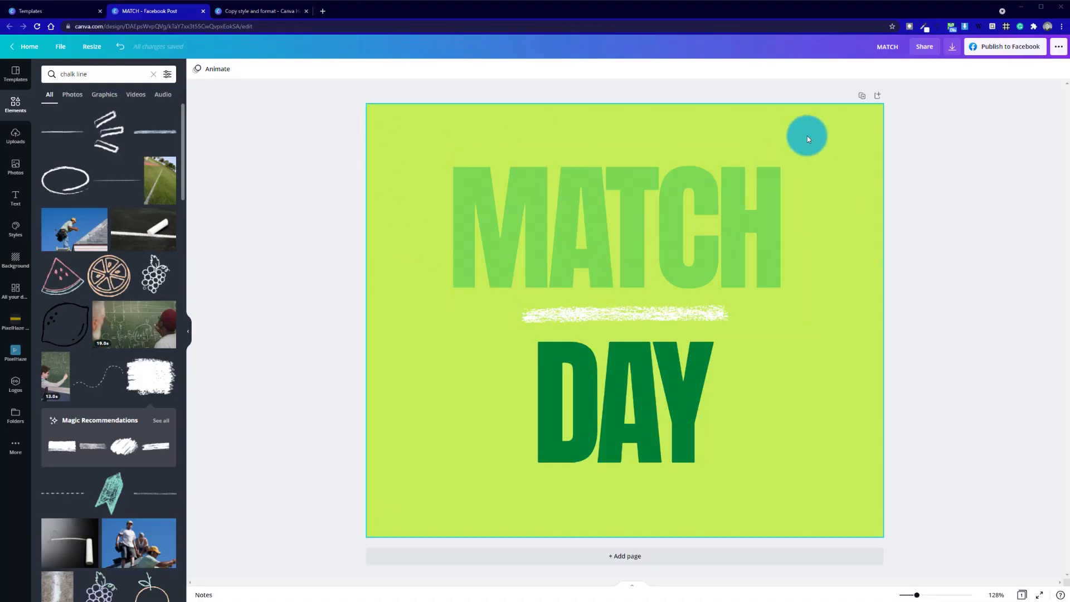
# - Duplicate the MATCH DAY page to create a second version of the post
pyautogui.click(863, 95)
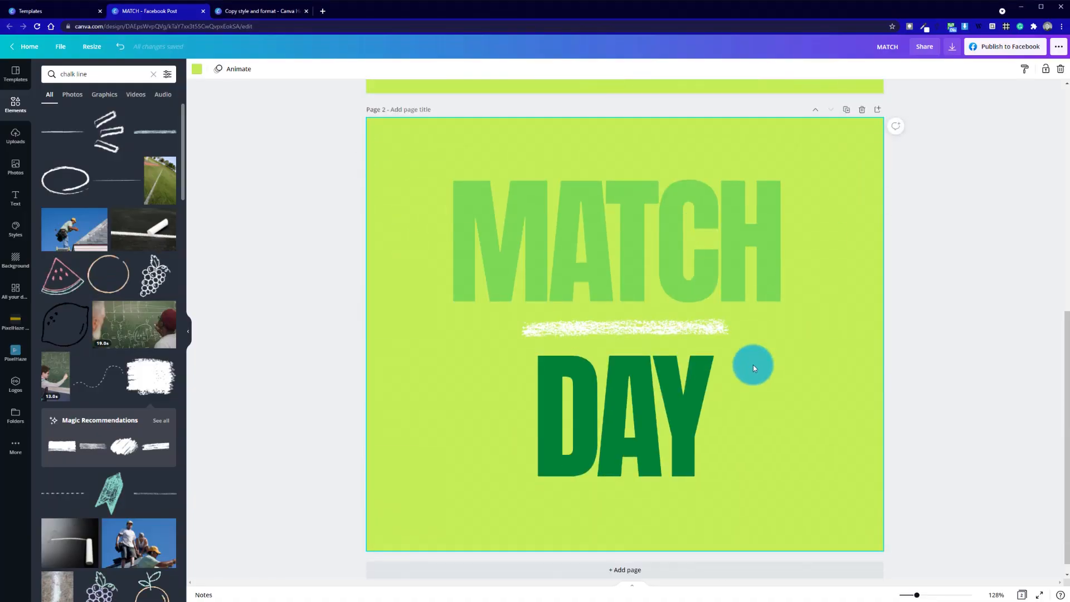
pyautogui.scroll(1, 719, 248)
pyautogui.click(637, 259)
pyautogui.click(470, 259)
pyautogui.click(627, 261)
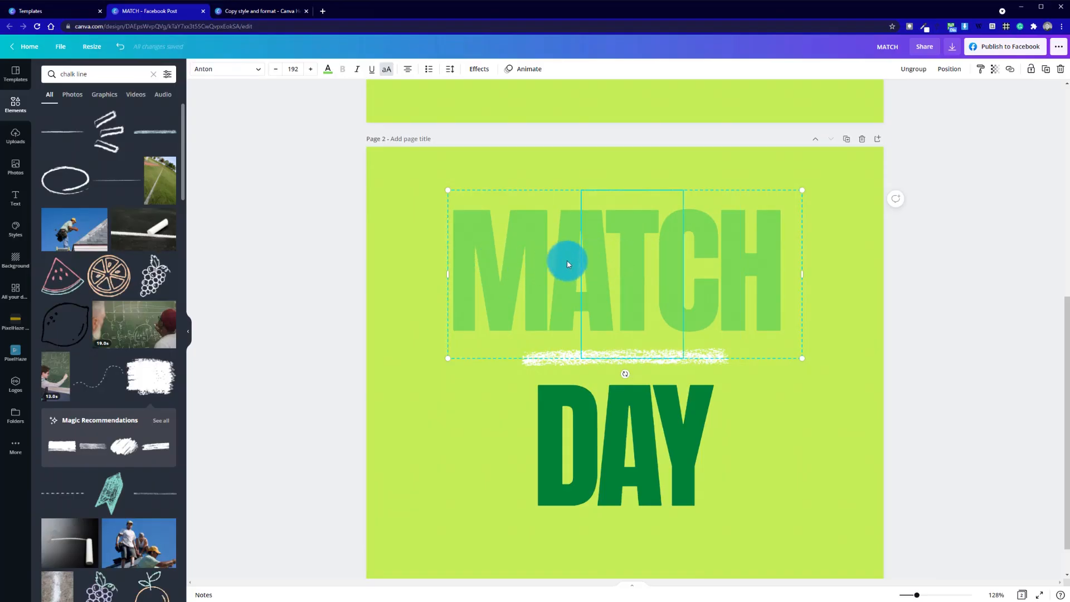
pyautogui.click(683, 261)
pyautogui.click(754, 268)
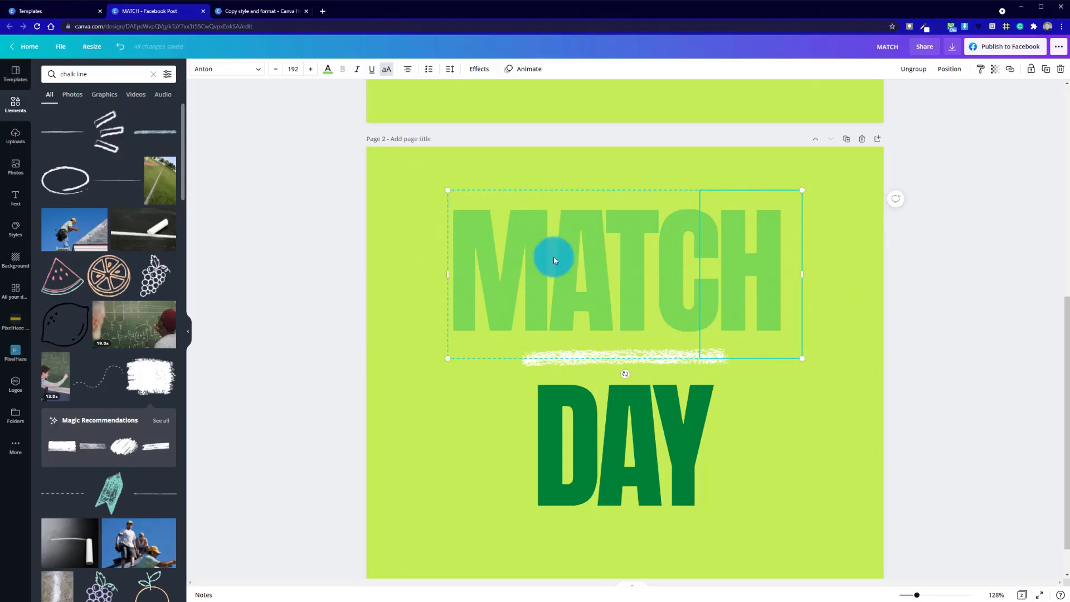
# - Set the page 2 background to the dark green document colour
pyautogui.click(413, 275)
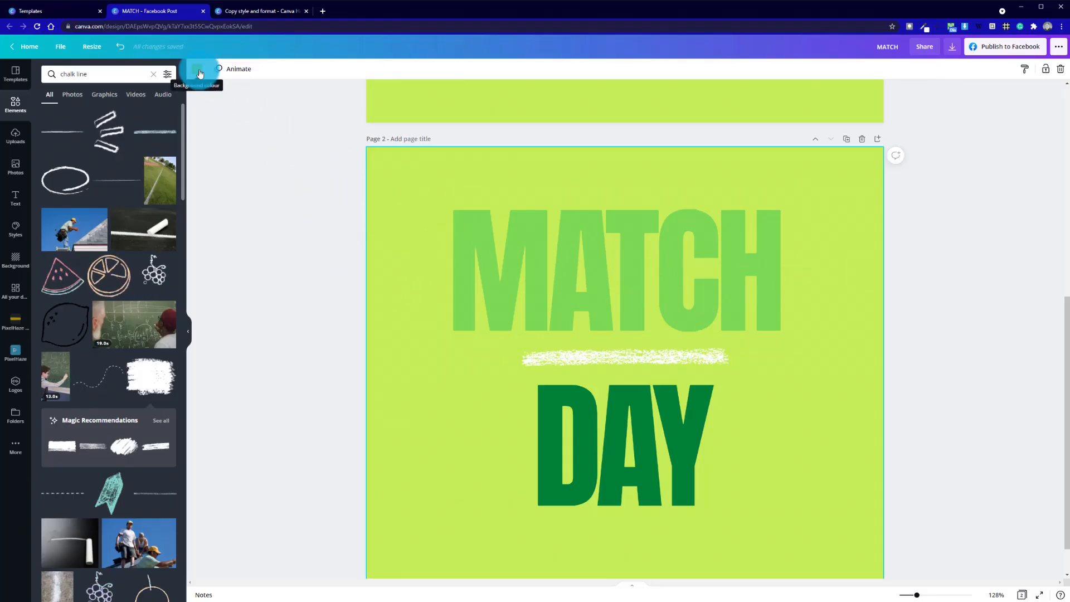
pyautogui.click(200, 73)
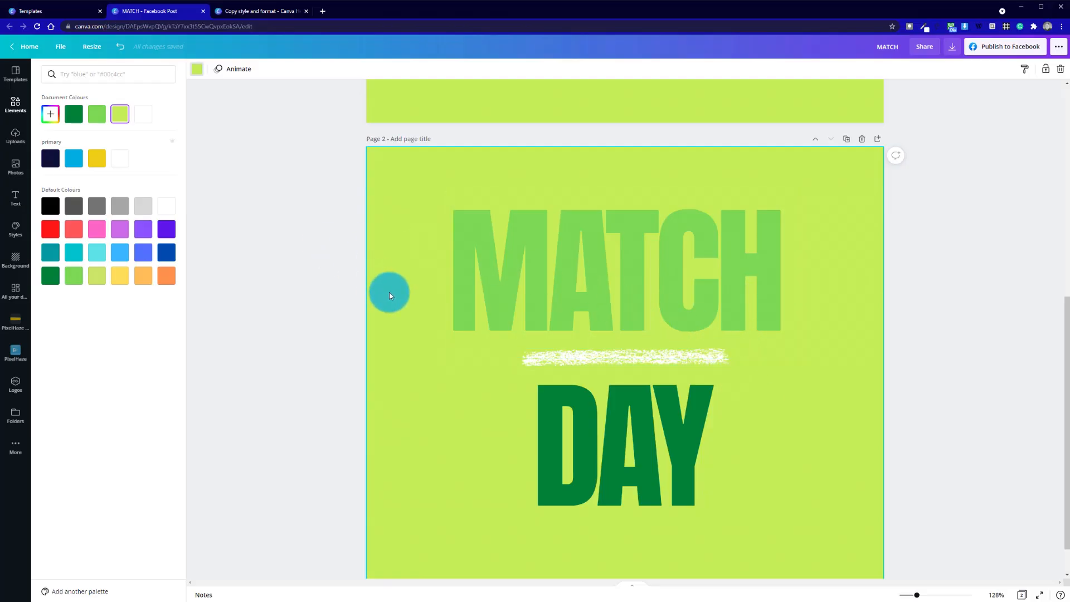
pyautogui.click(74, 112)
# - Recolour the letter A in DAY on page 2 with the lime green document colour
pyautogui.click(628, 433)
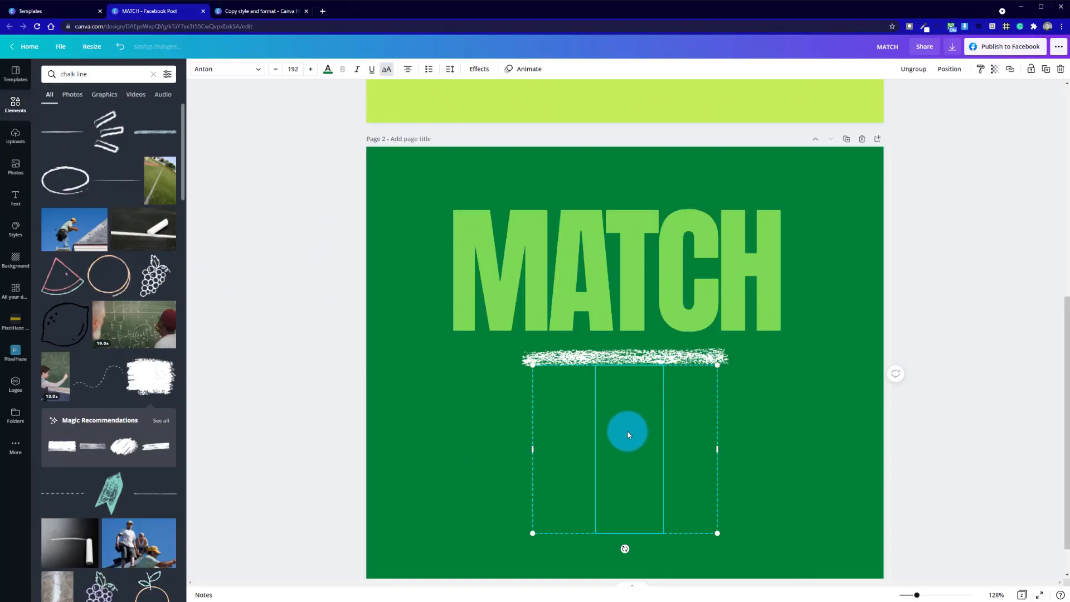
pyautogui.click(328, 70)
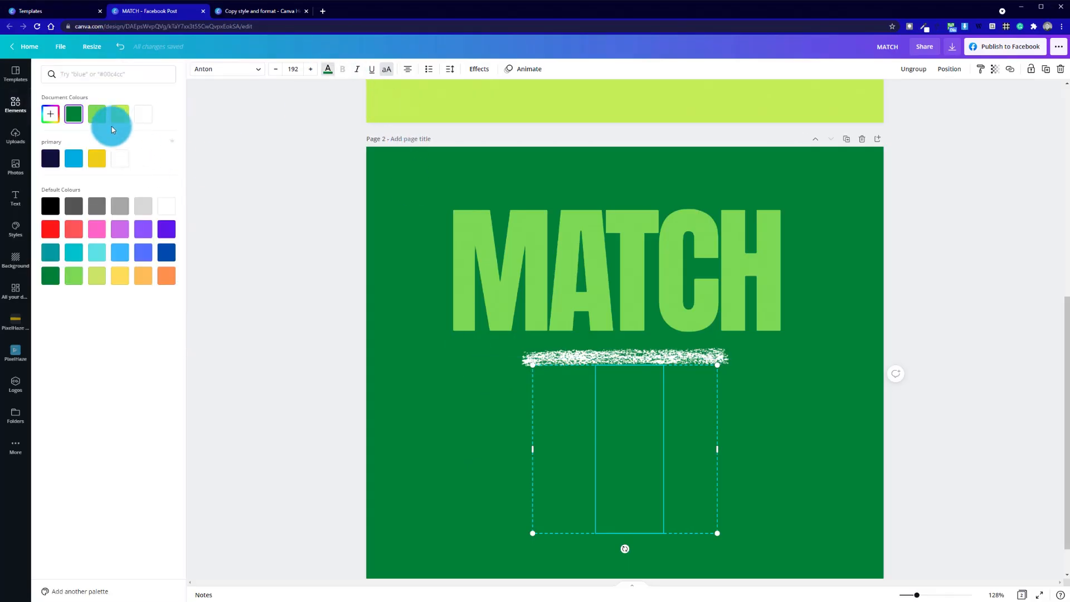
pyautogui.click(119, 114)
pyautogui.click(486, 446)
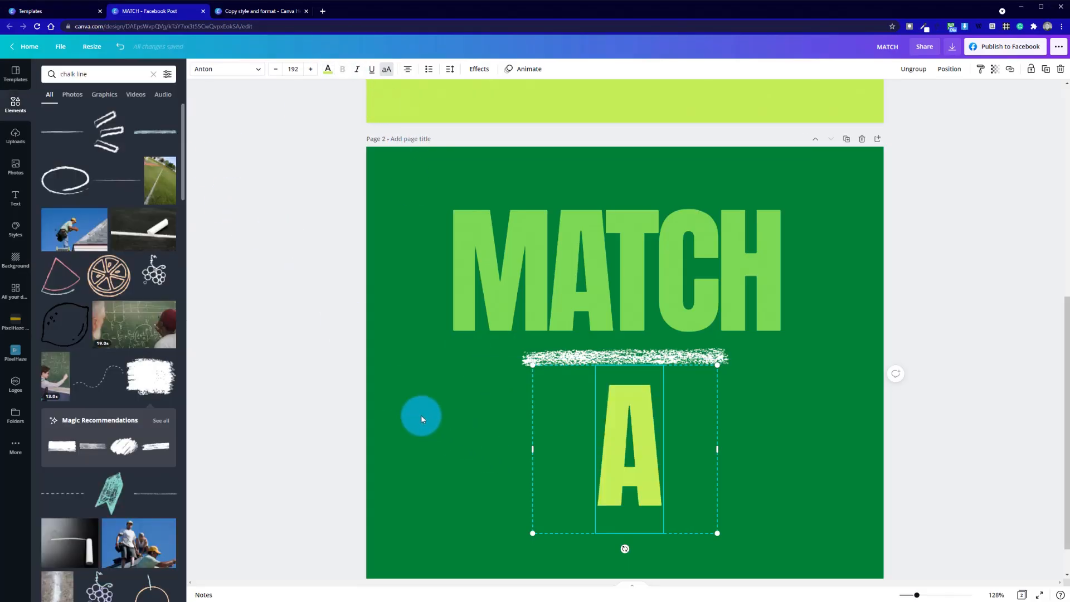
pyautogui.click(628, 425)
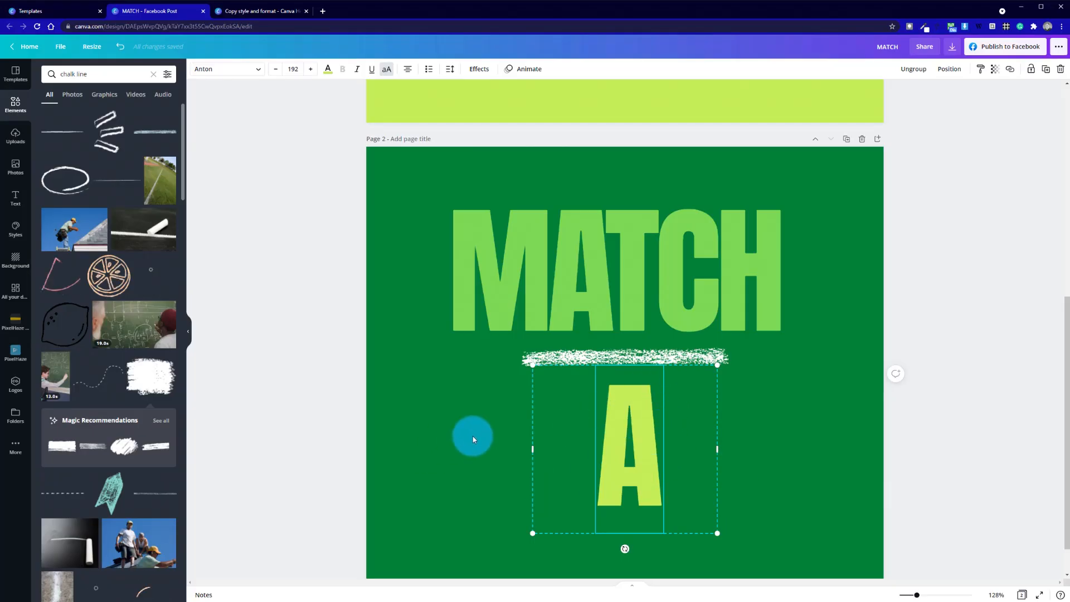
# - Select the whole DAY group on page 2 and recolour all its letters lime green from the document colours
pyautogui.click(459, 419)
pyautogui.moveTo(452, 397); pyautogui.dragTo(797, 471)
pyautogui.click(456, 399)
pyautogui.moveTo(433, 382); pyautogui.dragTo(837, 480)
pyautogui.click(327, 68)
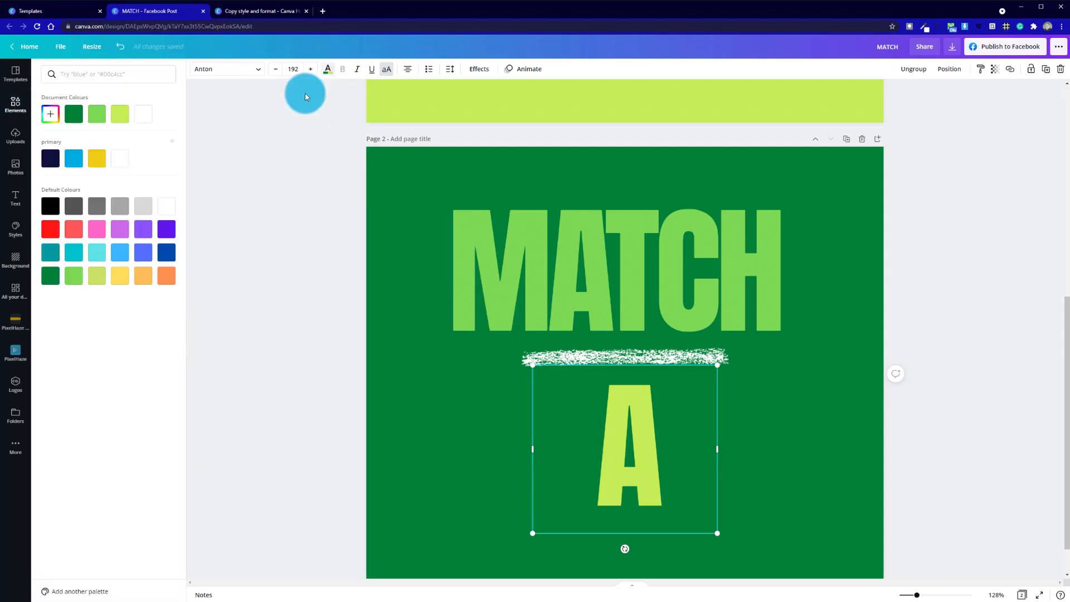
pyautogui.click(116, 120)
pyautogui.click(407, 394)
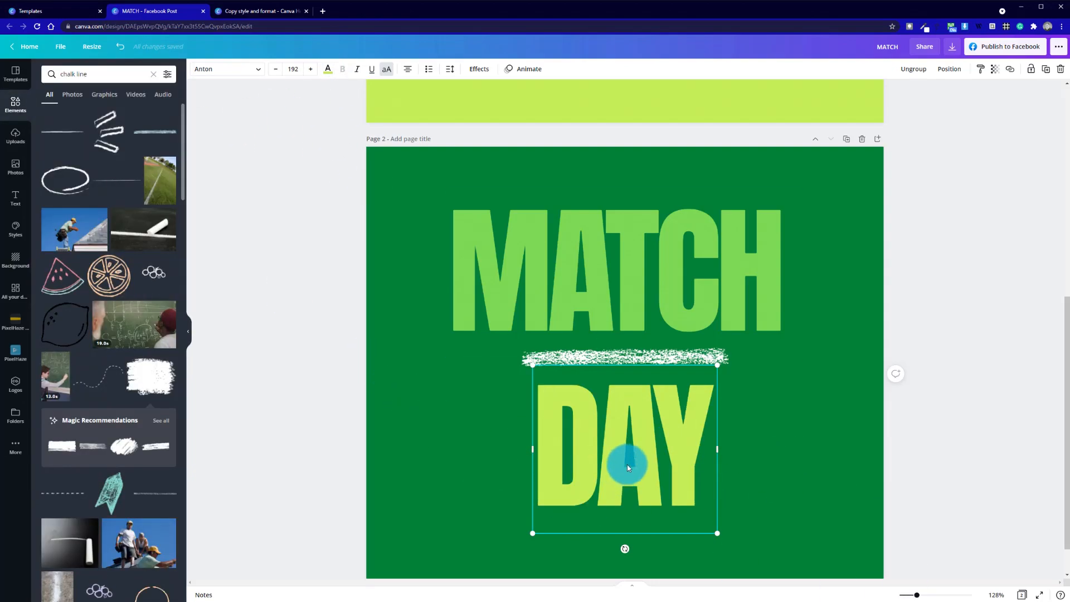
pyautogui.click(780, 433)
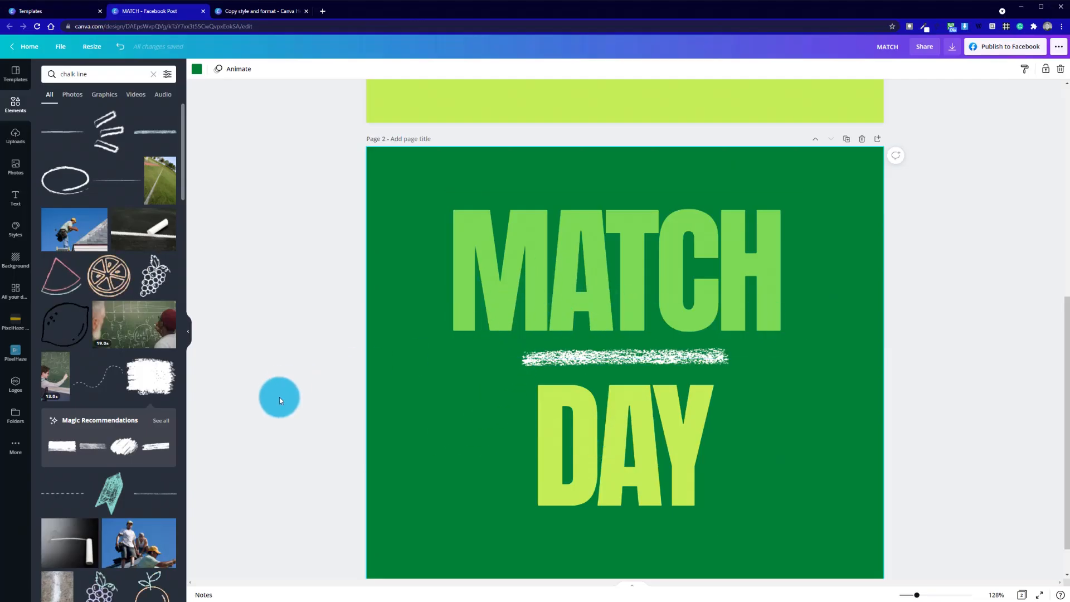
# - Try the white brush patch in the lower-left corner of page 2, and delete it from the page
pyautogui.moveTo(61, 443)
pyautogui.mouseDown()
pyautogui.moveTo(143, 411)
pyautogui.moveTo(404, 483)
pyautogui.mouseUp()
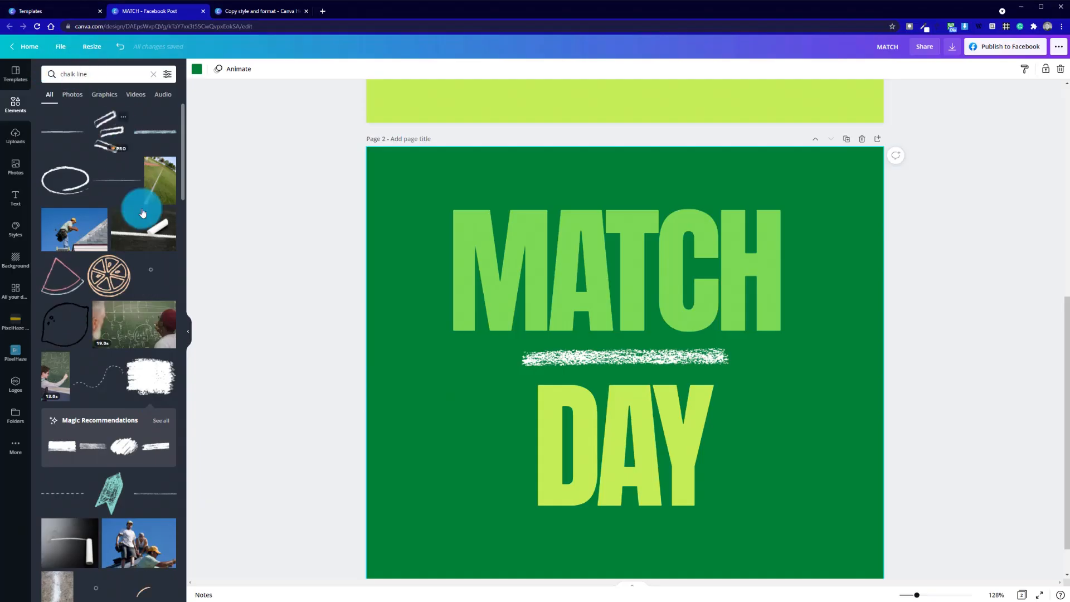
pyautogui.click(151, 388)
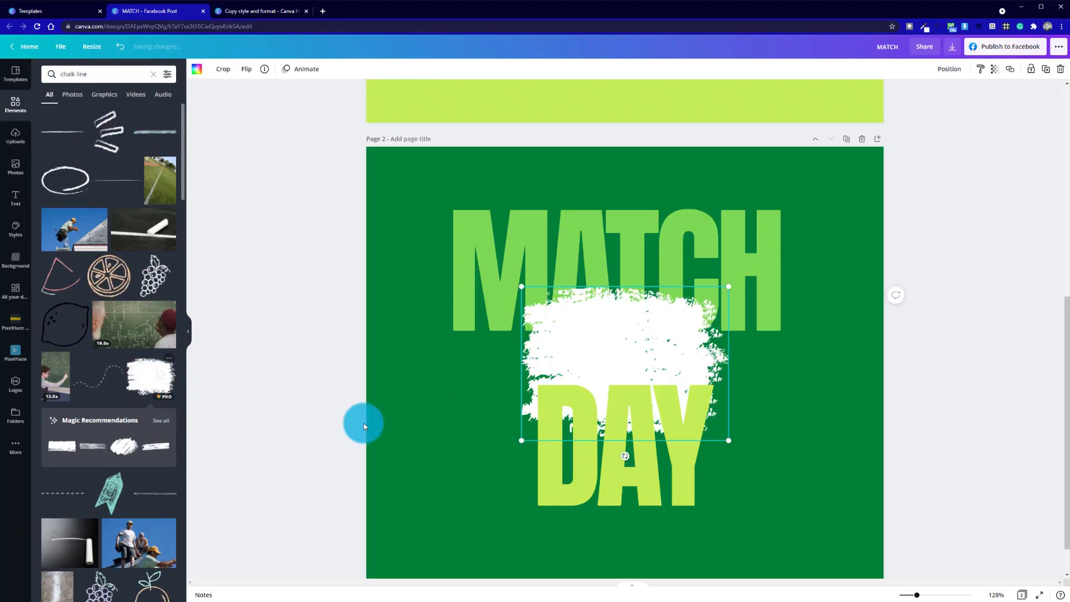
pyautogui.moveTo(668, 301); pyautogui.dragTo(462, 473)
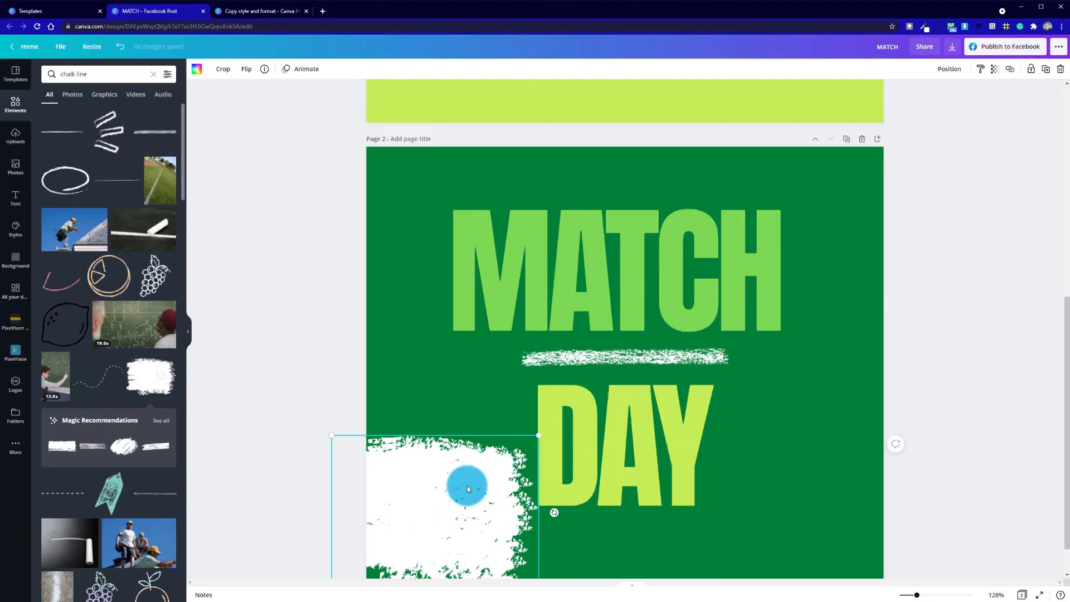
pyautogui.press('Delete')
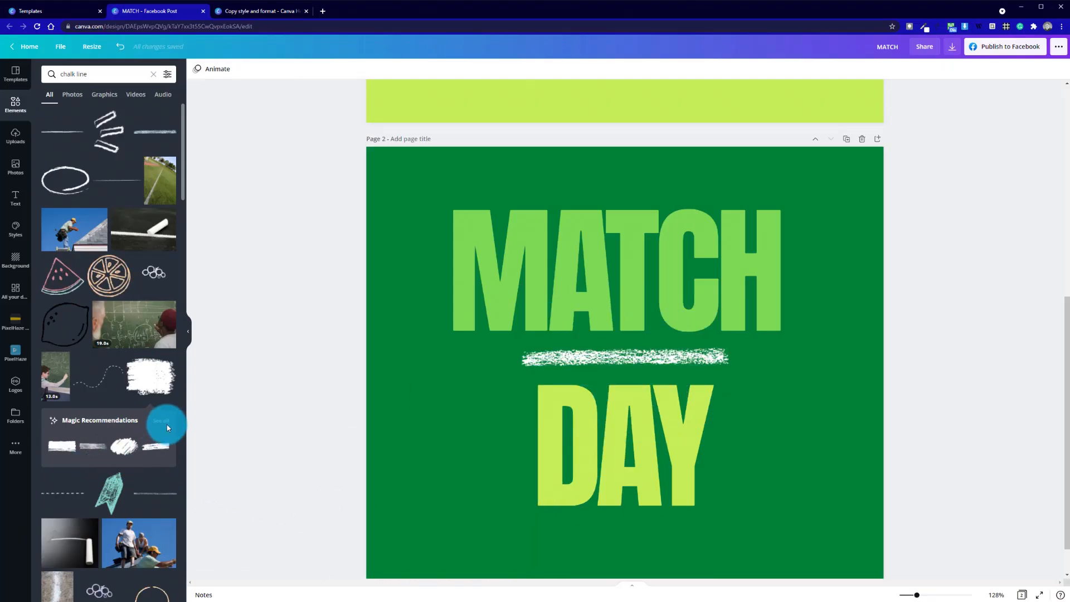
# - Show all Magic Recommendations for the white brush patch and look through the suggested chalk graphics
pyautogui.click(165, 422)
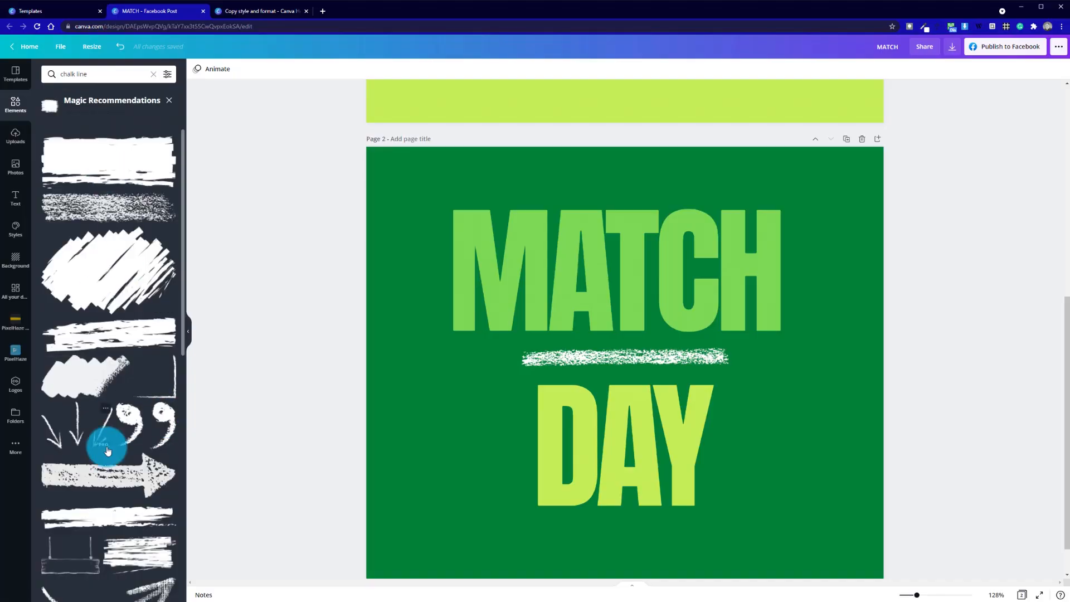
pyautogui.scroll(-3, 106, 426)
pyautogui.scroll(-5, 109, 417)
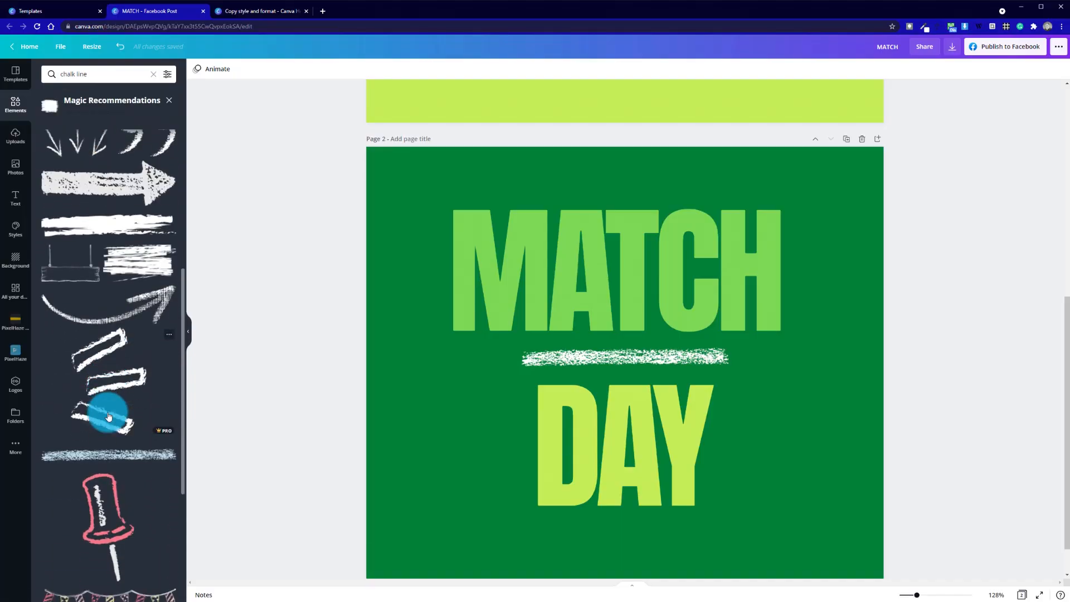
pyautogui.scroll(-3, 109, 416)
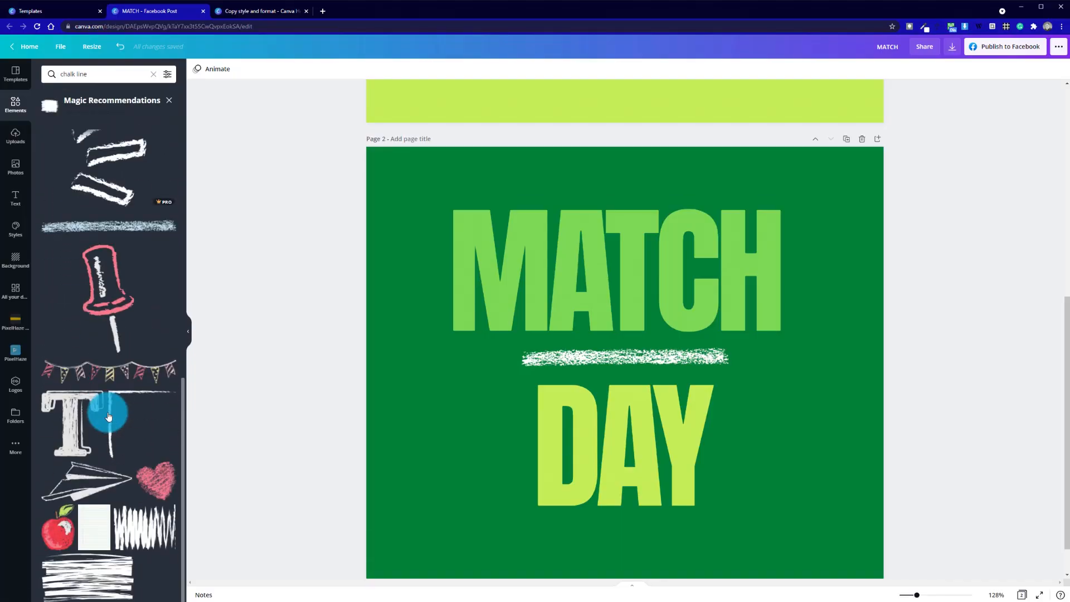
pyautogui.scroll(5, 108, 415)
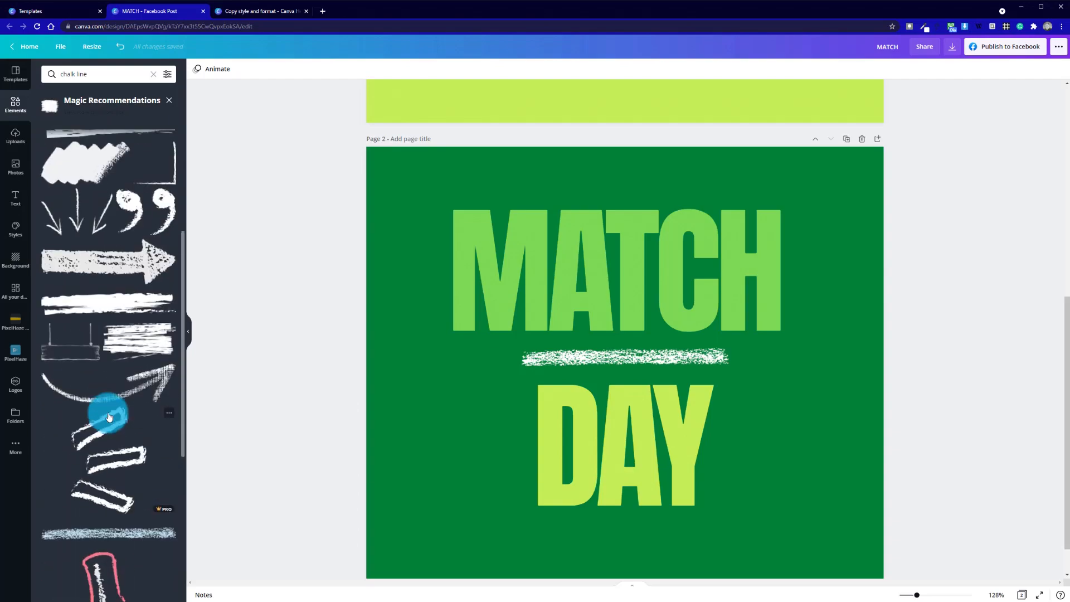
pyautogui.scroll(2, 108, 412)
# - Add the chalk arrow from the recommendations to page 2 and move it to the empty area beside DAY
pyautogui.click(105, 394)
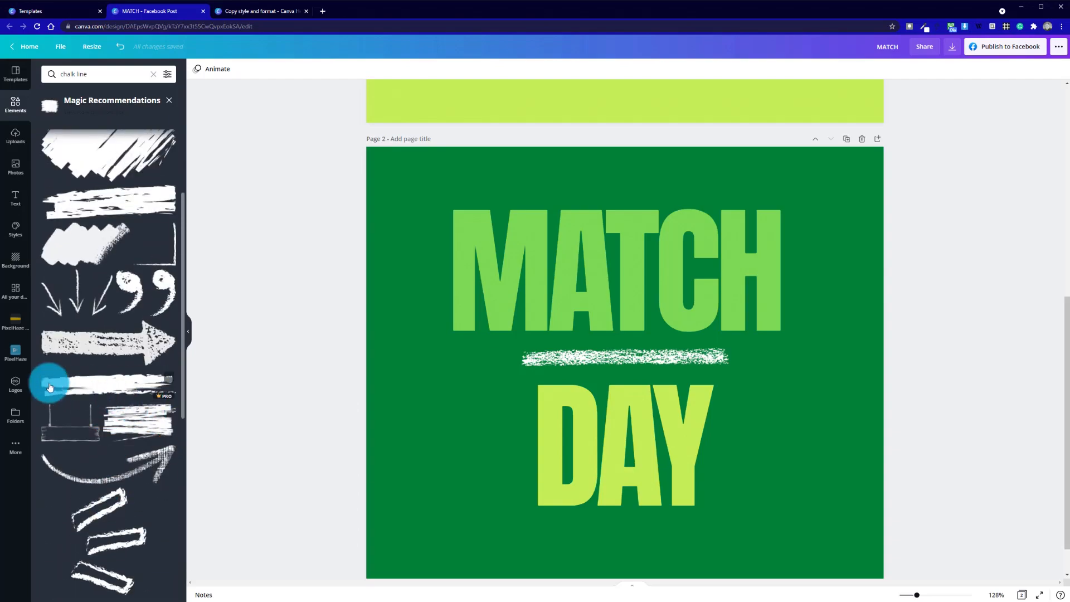
pyautogui.moveTo(215, 368); pyautogui.dragTo(692, 355)
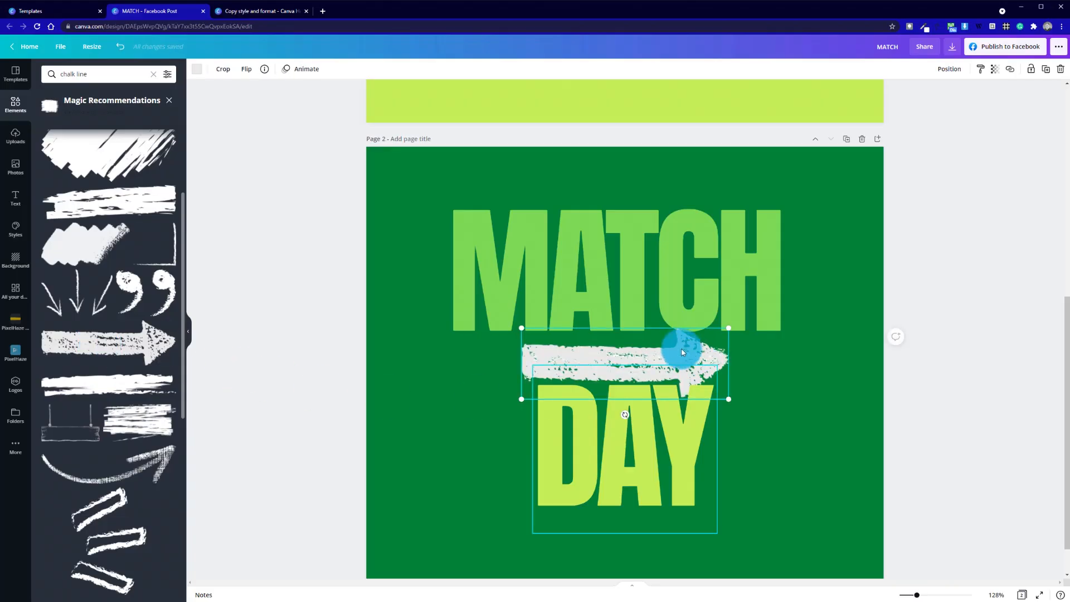
pyautogui.click(557, 358)
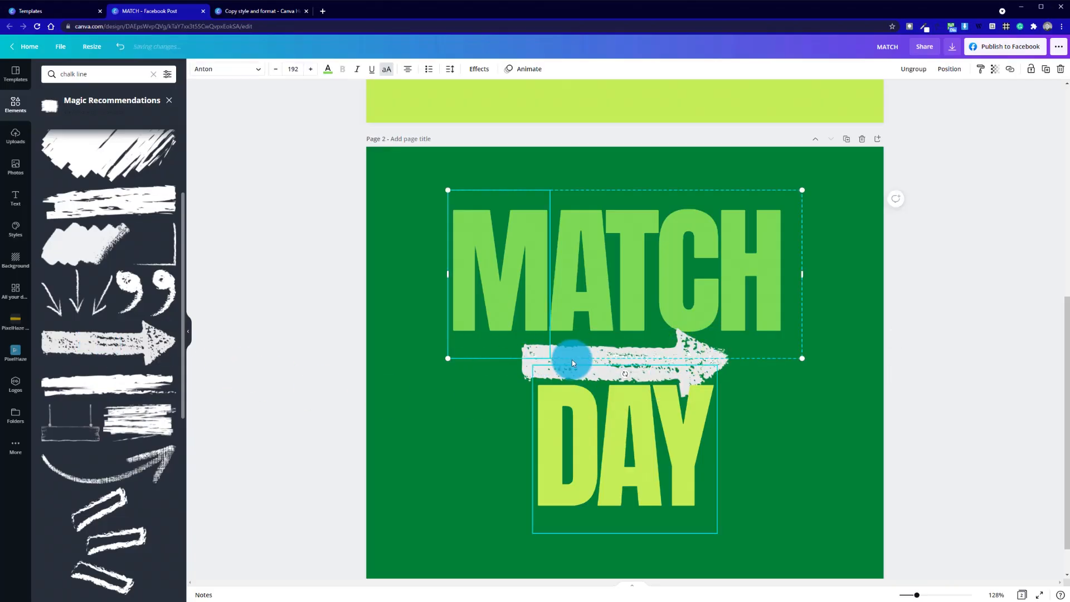
pyautogui.click(617, 352)
pyautogui.click(519, 380)
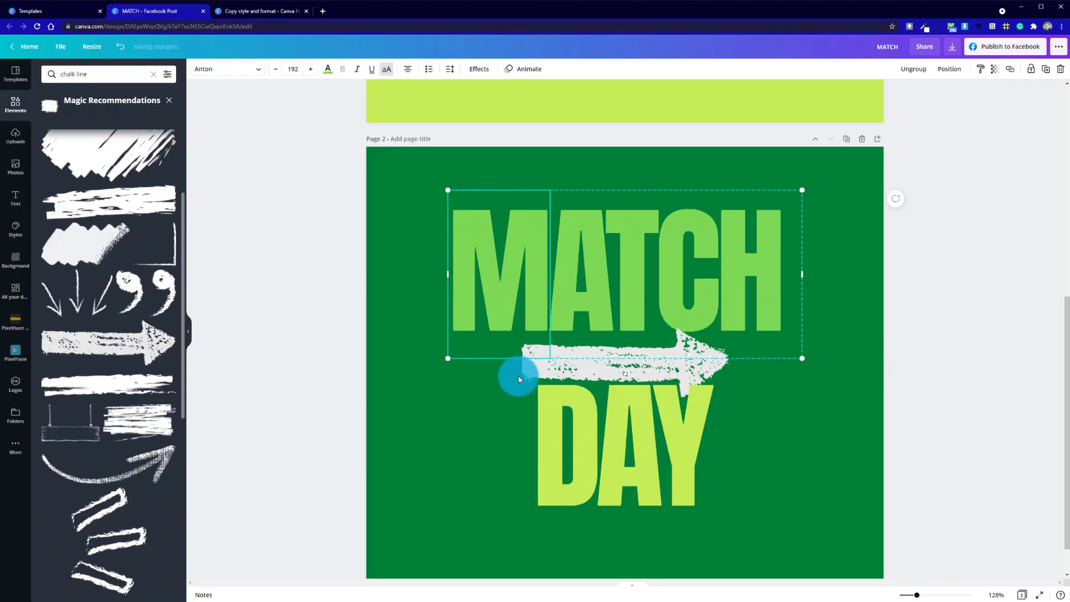
pyautogui.click(522, 379)
pyautogui.moveTo(524, 378); pyautogui.dragTo(396, 394)
# - Crop the head off the chalk arrow so that only its straight shaft is kept
pyautogui.doubleClick(461, 401)
pyautogui.moveTo(567, 409); pyautogui.dragTo(532, 441)
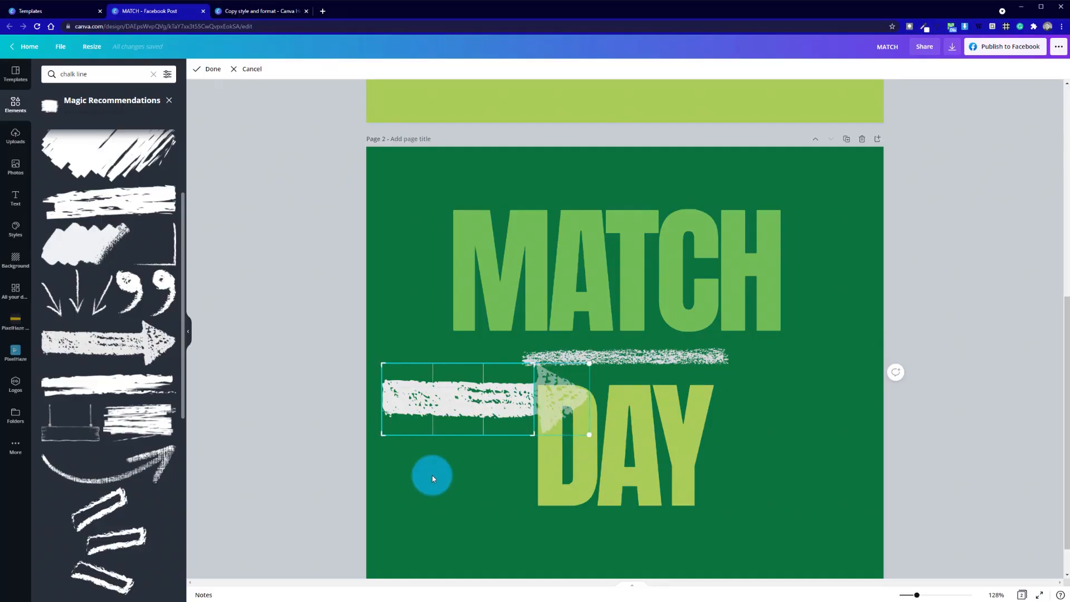
pyautogui.doubleClick(465, 416)
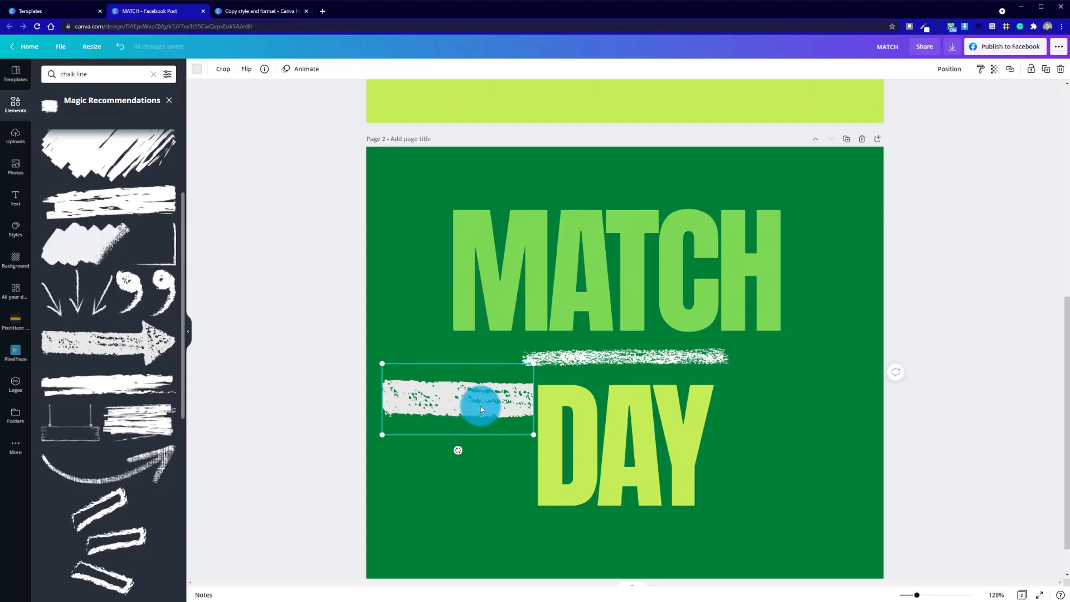
# - Rotate the cropped chalk stroke diagonally, enlarge it to about 900 wide, and place it across the page's lower-left corner
pyautogui.moveTo(460, 451); pyautogui.dragTo(191, 418)
pyautogui.moveTo(367, 484); pyautogui.dragTo(437, 509)
pyautogui.moveTo(304, 477); pyautogui.dragTo(115, 436)
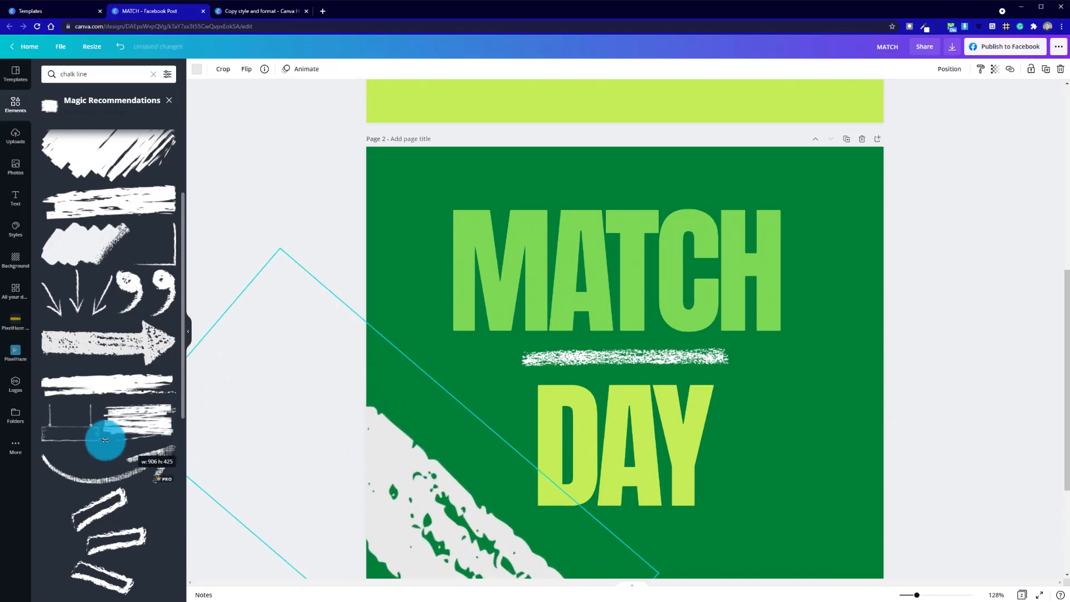
pyautogui.moveTo(370, 516); pyautogui.dragTo(465, 554)
pyautogui.click(349, 221)
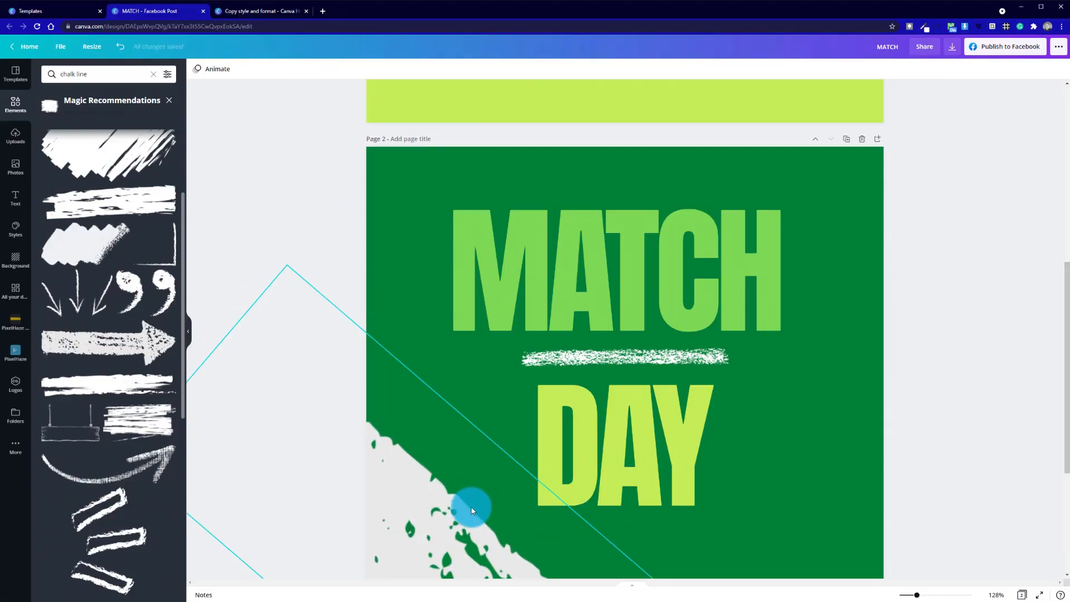
# - Recolour the corner chalk stroke with the light green used for MATCH, and delete it from page 2
pyautogui.click(423, 523)
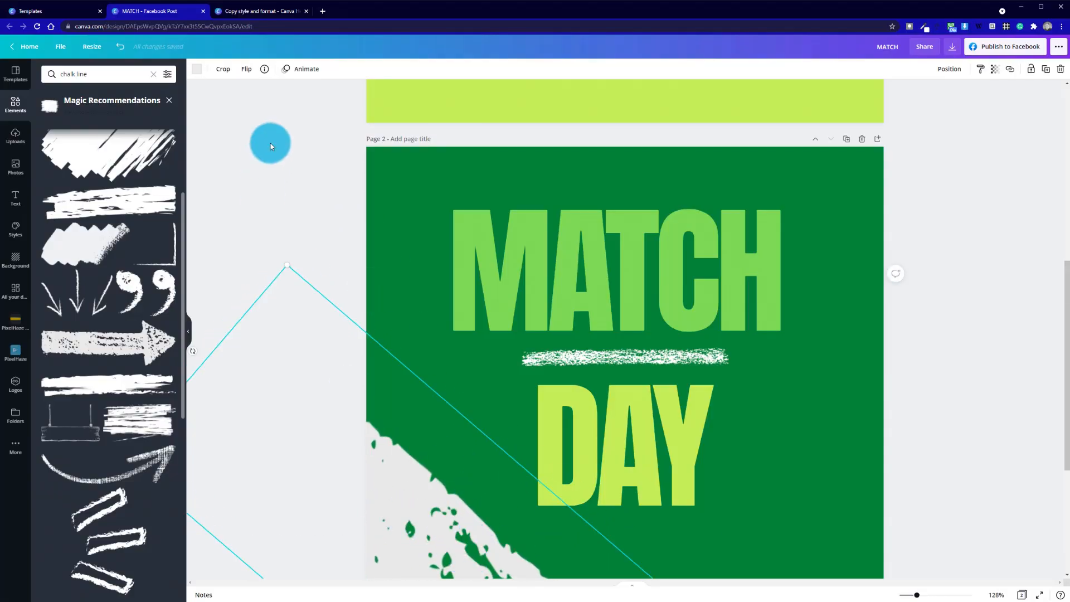
pyautogui.click(197, 69)
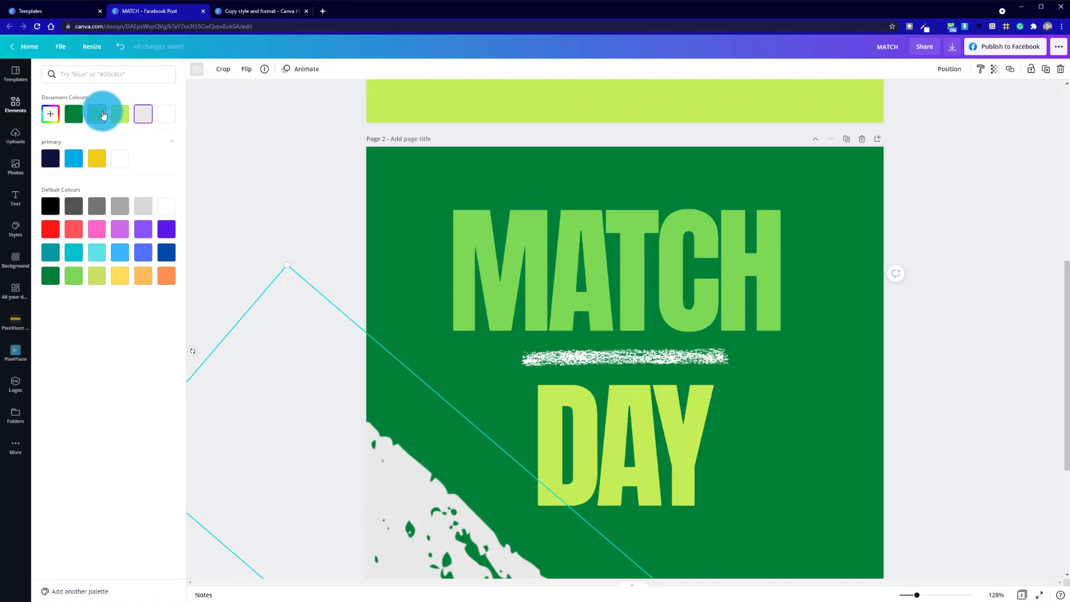
pyautogui.click(99, 113)
pyautogui.click(279, 209)
pyautogui.click(449, 526)
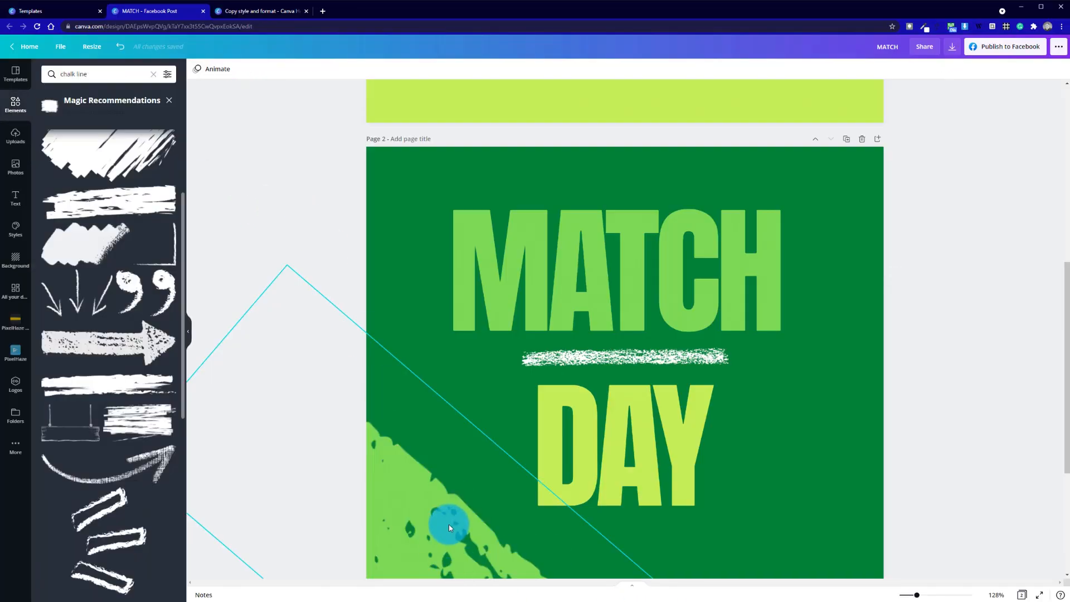
pyautogui.press('Delete')
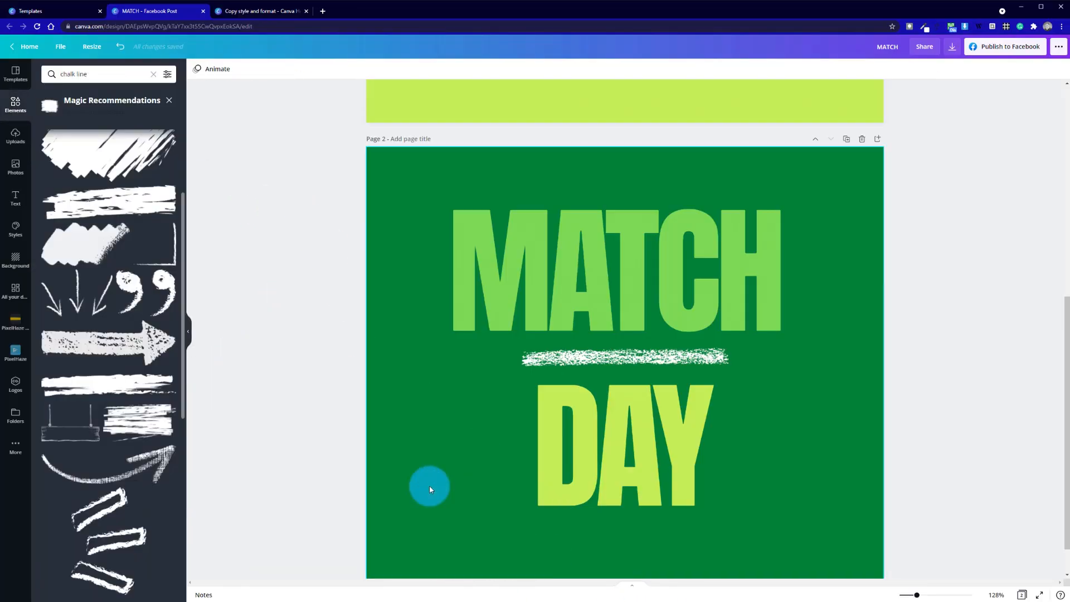
# - Add the wide grainy chalk stroke from the recommendations to page 2 and move it over the page's left edge beside DAY
pyautogui.scroll(3, 83, 279)
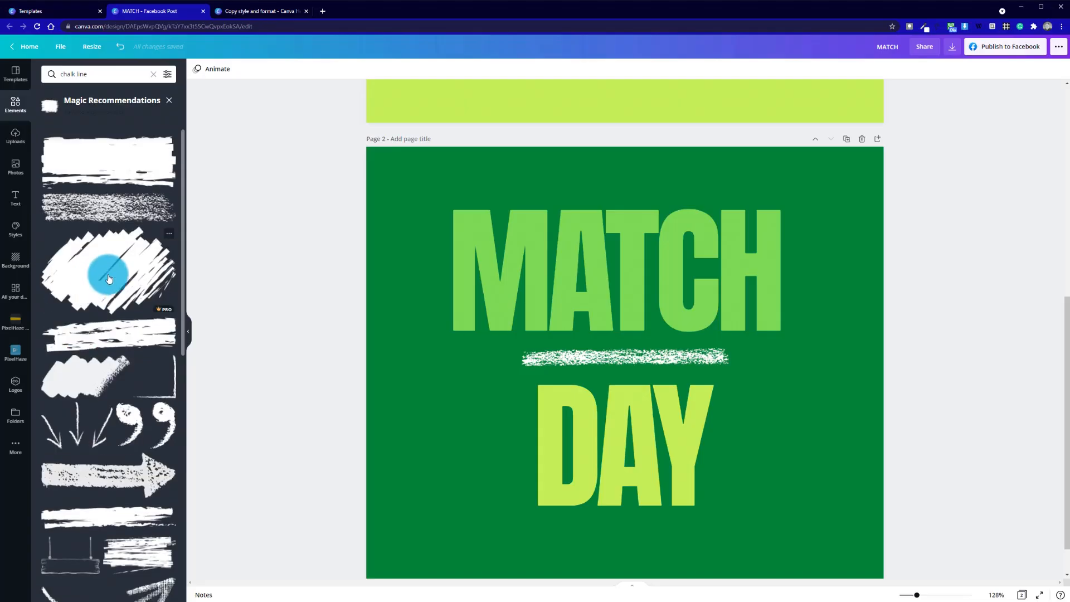
pyautogui.click(131, 215)
pyautogui.click(662, 366)
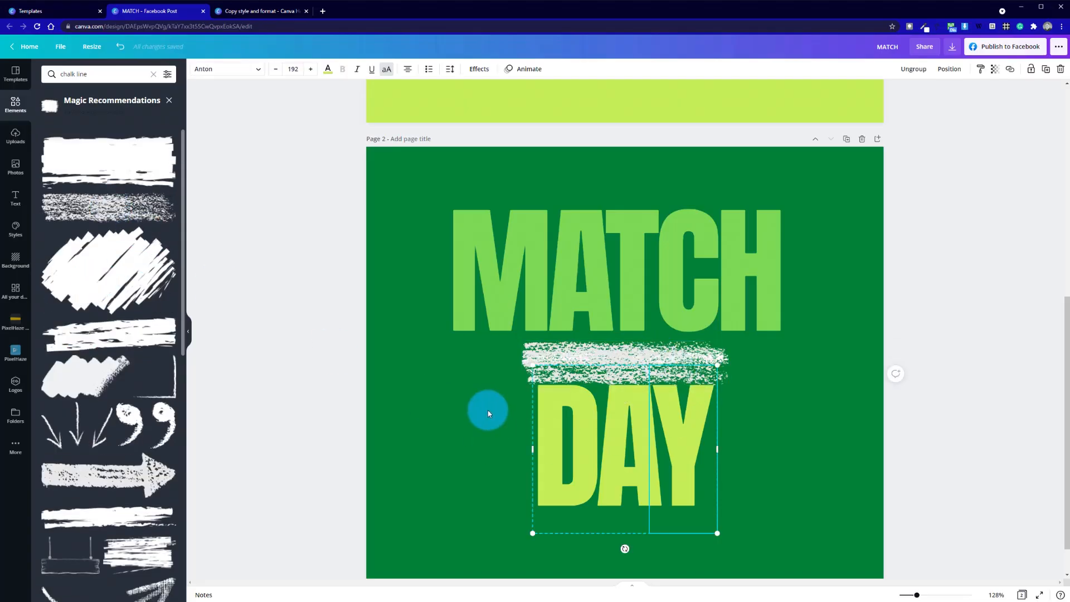
pyautogui.click(531, 357)
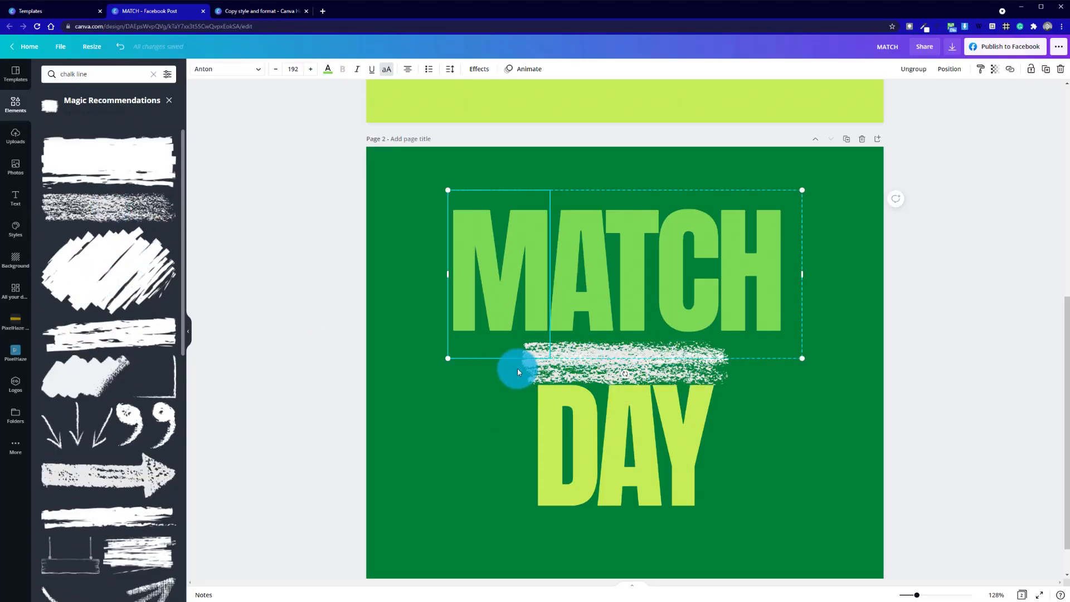
pyautogui.moveTo(523, 371); pyautogui.dragTo(305, 490)
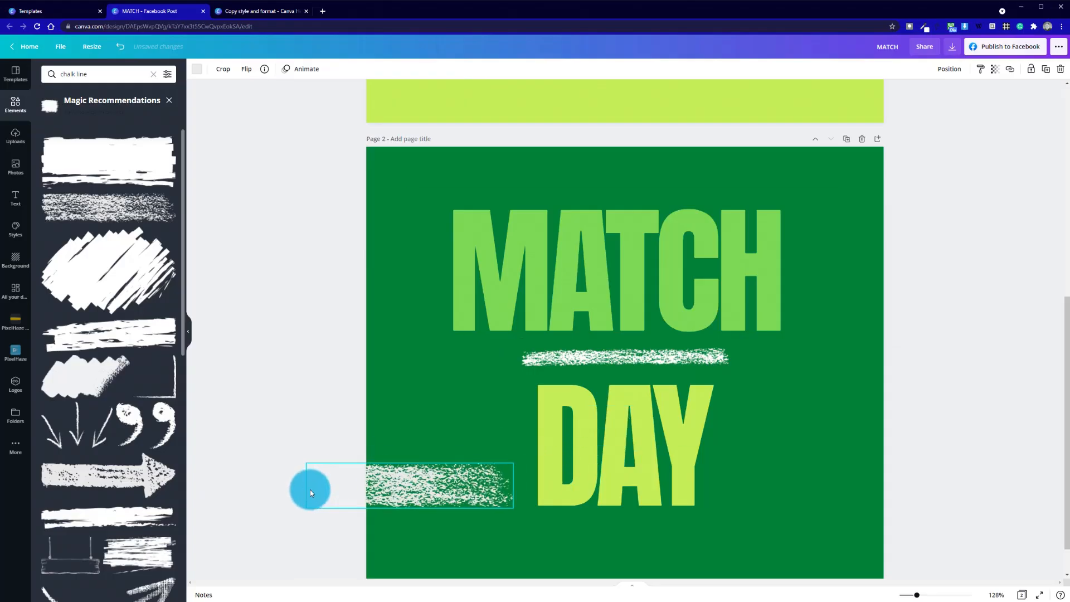
# - Try the grainy chalk stroke rotated diagonally and enlarged across the page's lower-left corner, and delete it from page 2
pyautogui.moveTo(406, 520)
pyautogui.mouseDown()
pyautogui.moveTo(382, 507)
pyautogui.moveTo(388, 515)
pyautogui.mouseUp()
pyautogui.moveTo(477, 558); pyautogui.dragTo(536, 584)
pyautogui.moveTo(425, 527); pyautogui.dragTo(399, 544)
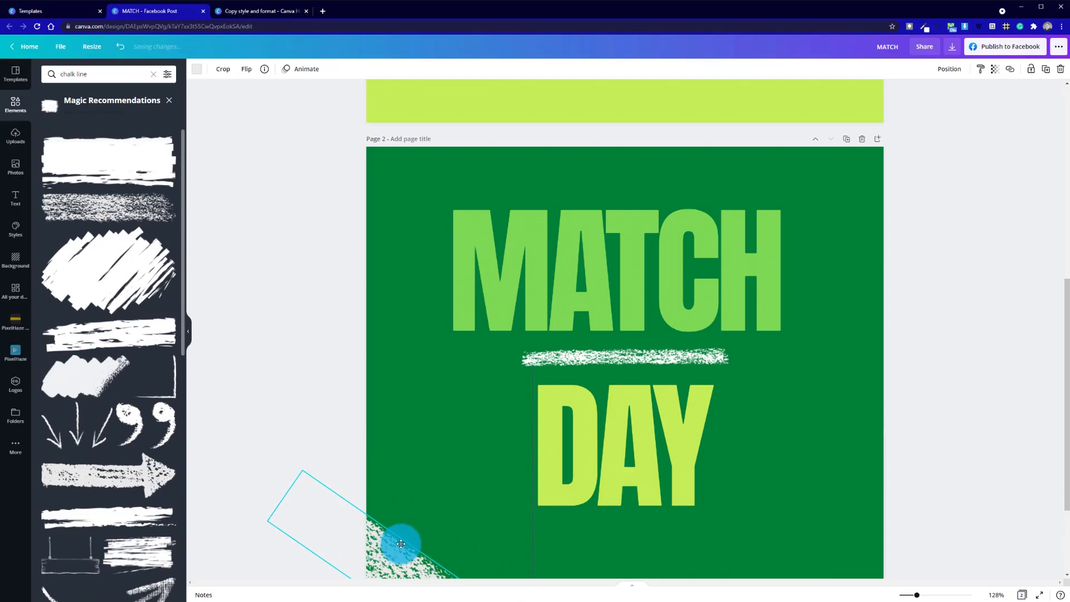
pyautogui.click(440, 494)
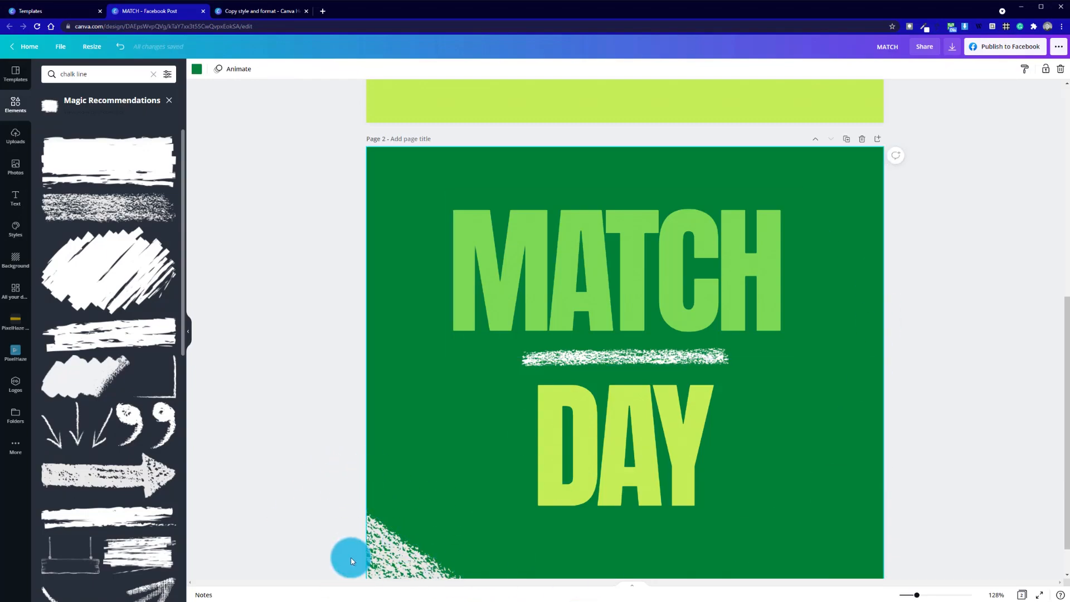
pyautogui.click(385, 556)
pyautogui.press('Delete')
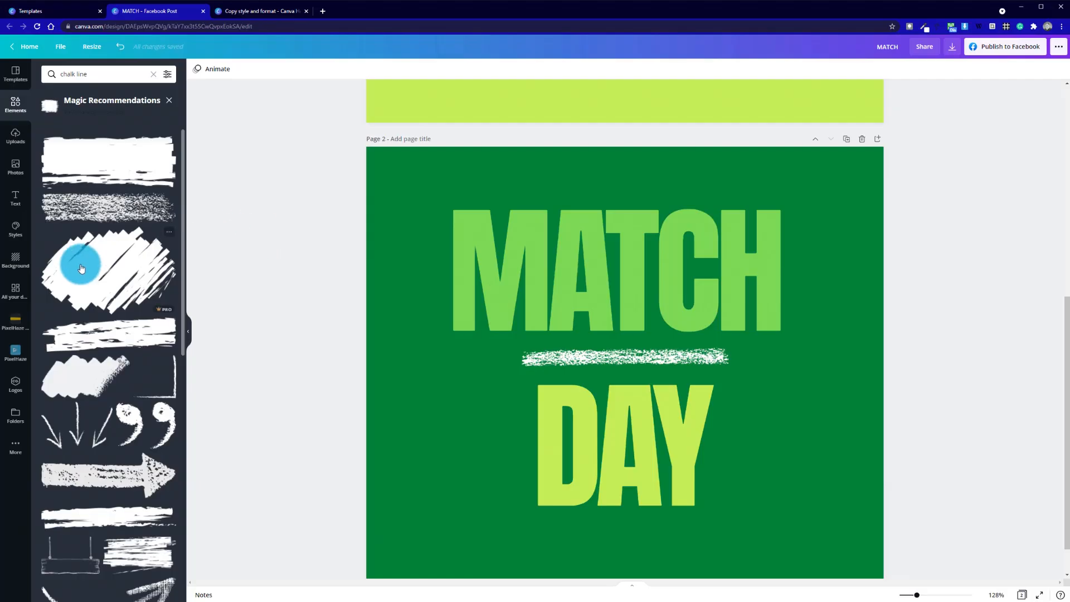
# - Close the full recommendations list, add the solid white brush stroke to page 2, and move it over the left edge beside DAY
pyautogui.click(170, 100)
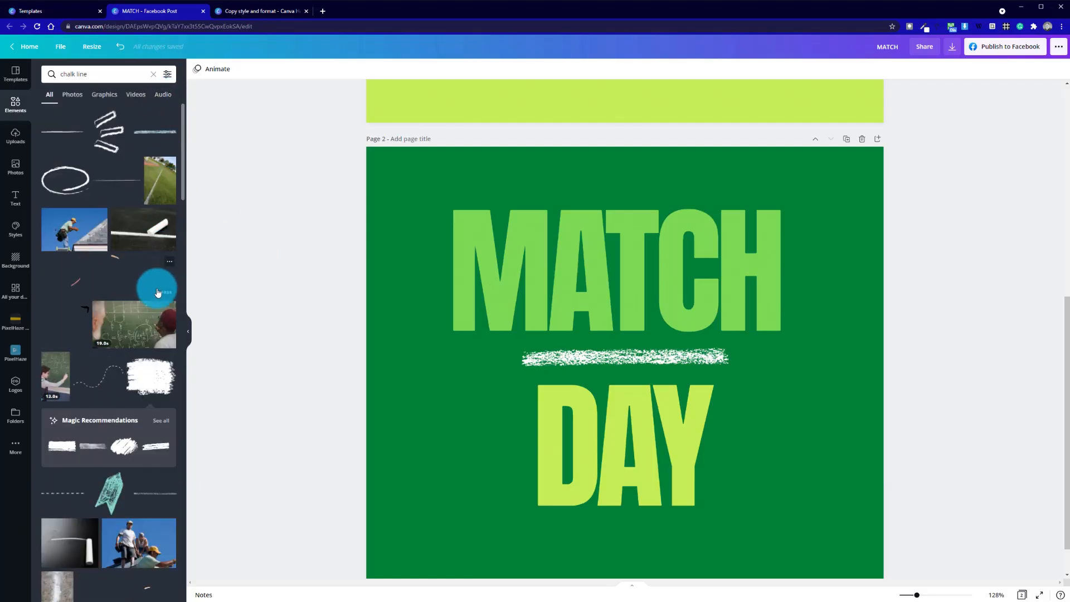
pyautogui.click(59, 450)
pyautogui.click(535, 425)
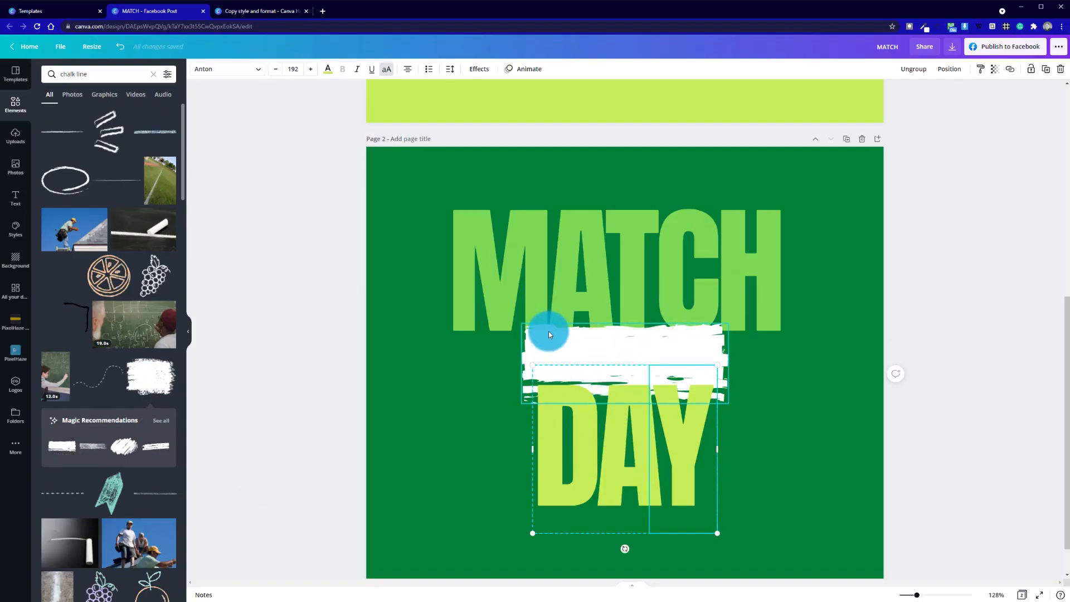
pyautogui.click(505, 384)
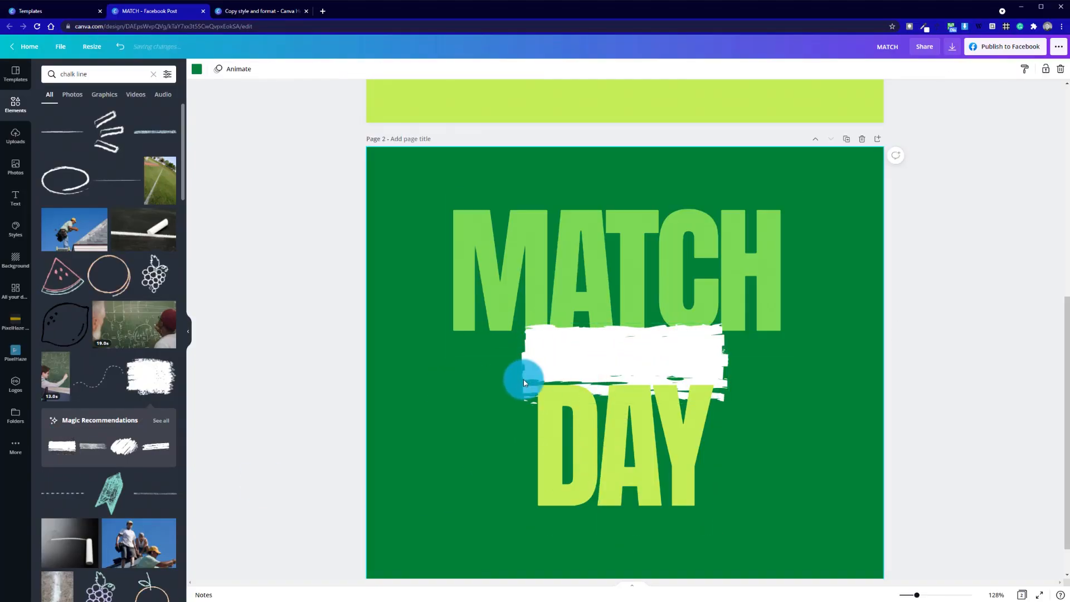
pyautogui.moveTo(520, 375)
pyautogui.mouseDown()
pyautogui.moveTo(408, 466)
pyautogui.moveTo(304, 482)
pyautogui.mouseUp()
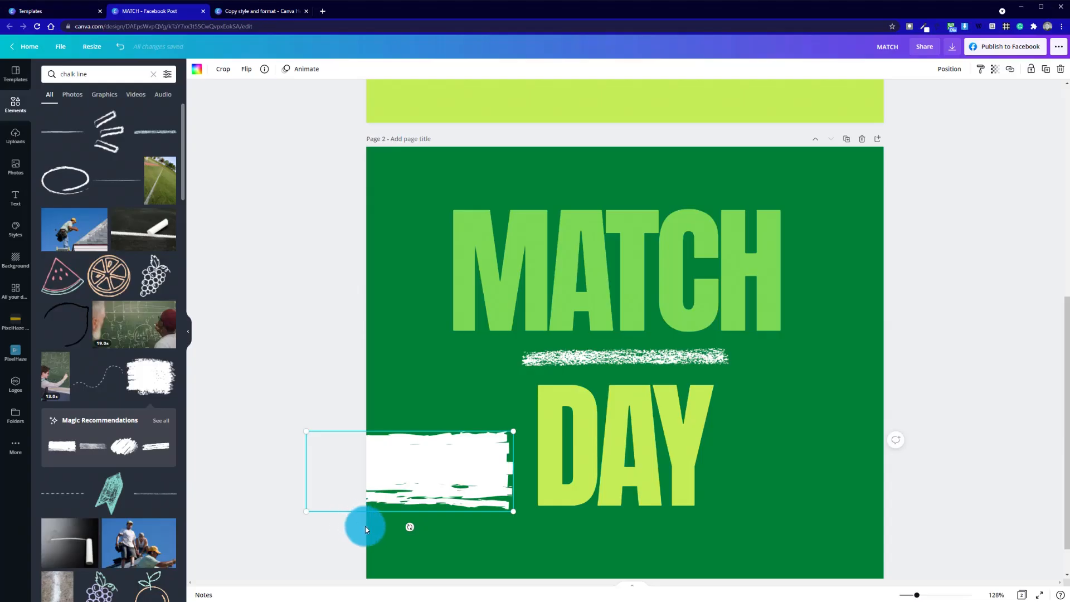
# - Rotate the solid brush stroke diagonally and place it across the page's lower-left corner
pyautogui.moveTo(409, 526); pyautogui.dragTo(357, 519)
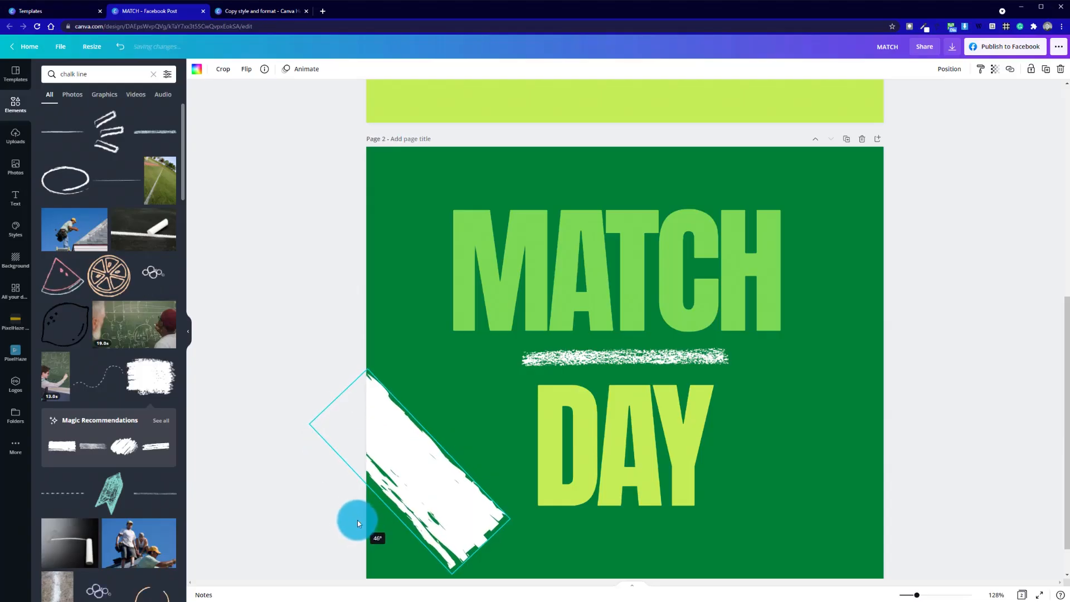
pyautogui.moveTo(410, 466); pyautogui.dragTo(387, 559)
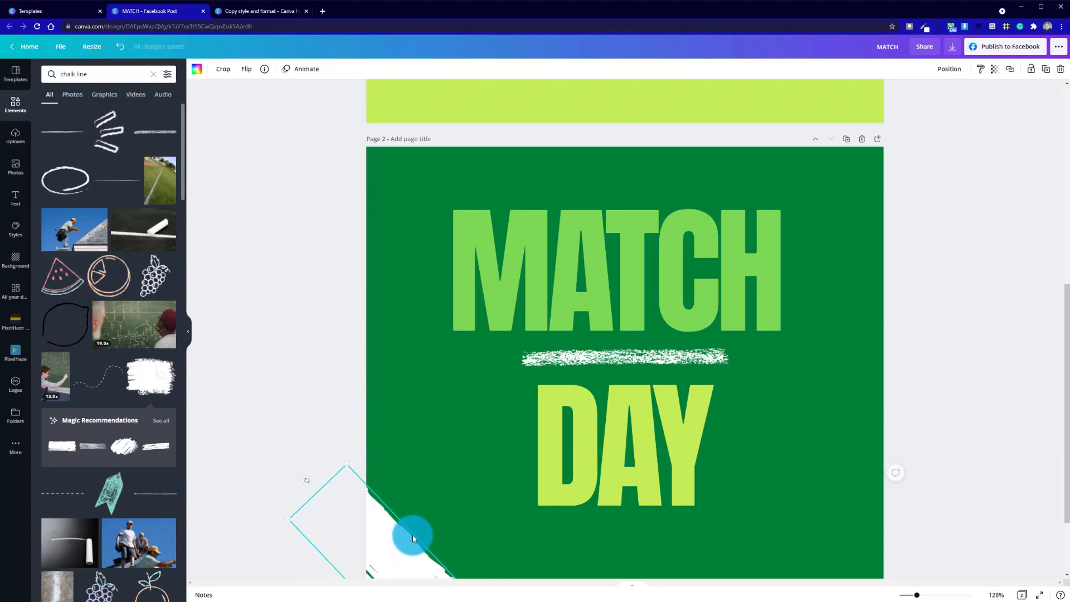
pyautogui.moveTo(304, 487); pyautogui.dragTo(302, 490)
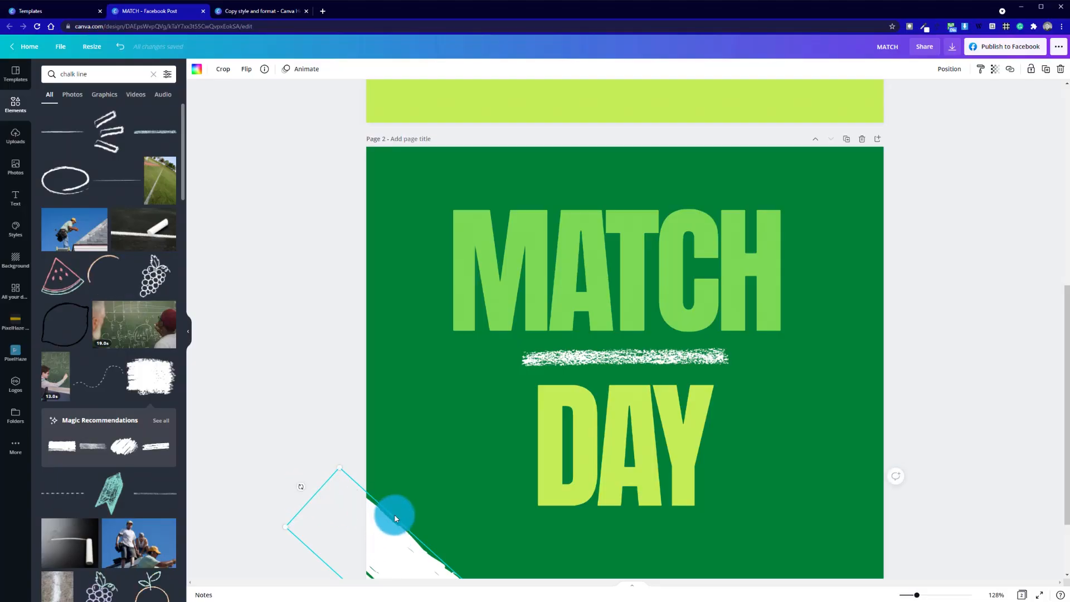
pyautogui.moveTo(394, 556); pyautogui.dragTo(396, 546)
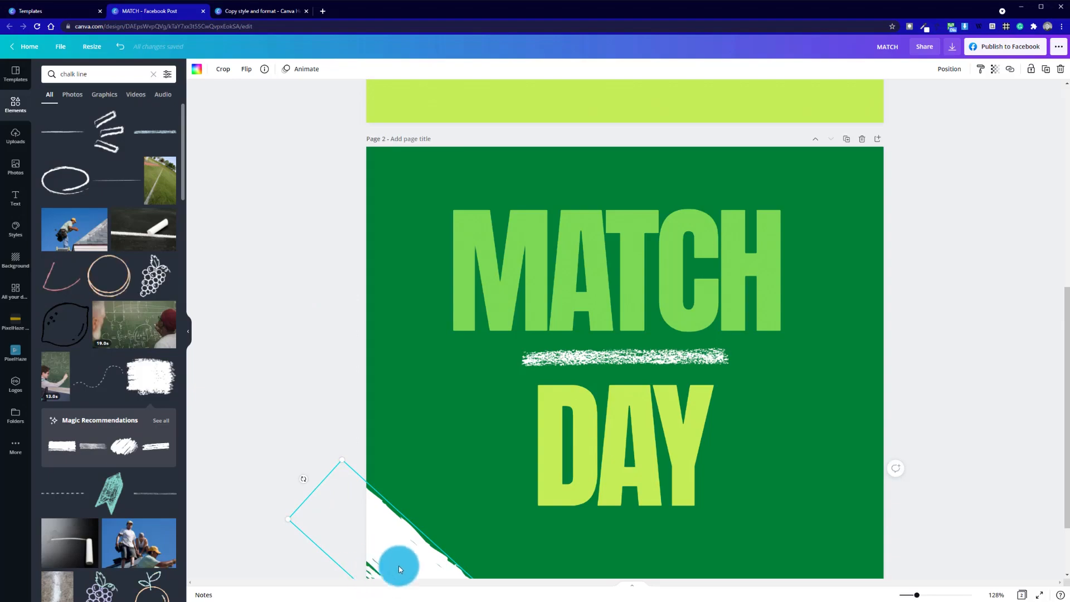
# - Recolour the lower-left brush stroke with the light green used for MATCH
pyautogui.click(199, 69)
pyautogui.click(96, 114)
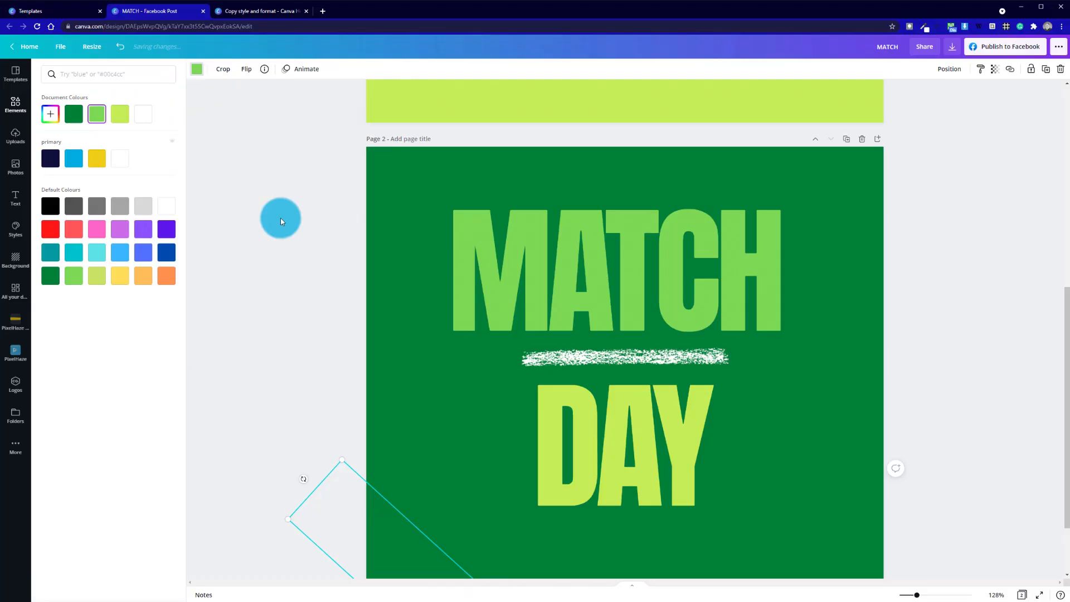
pyautogui.click(297, 250)
pyautogui.click(410, 376)
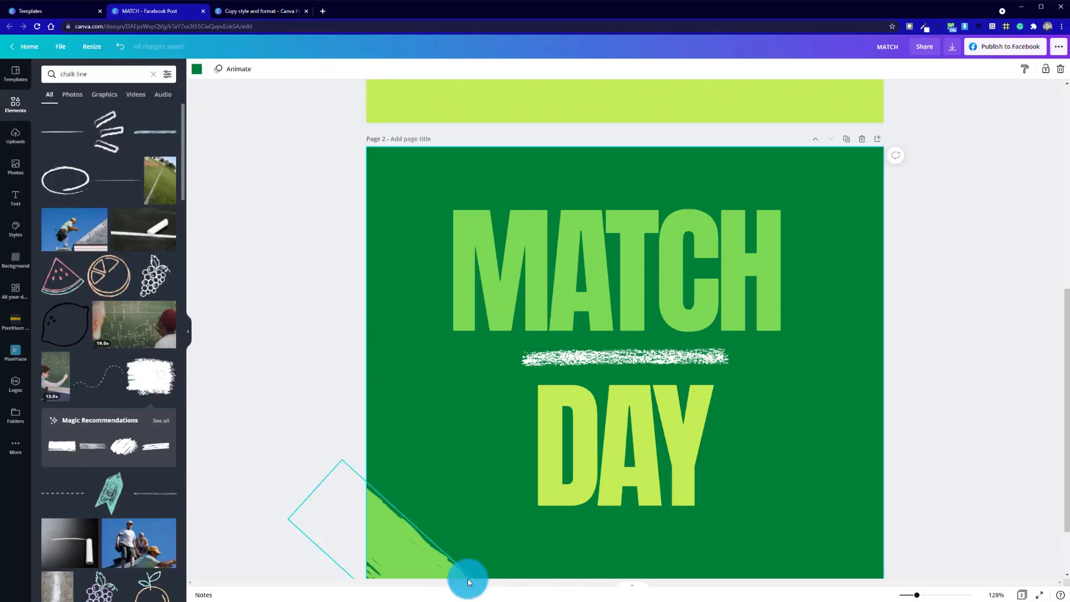
pyautogui.click(403, 543)
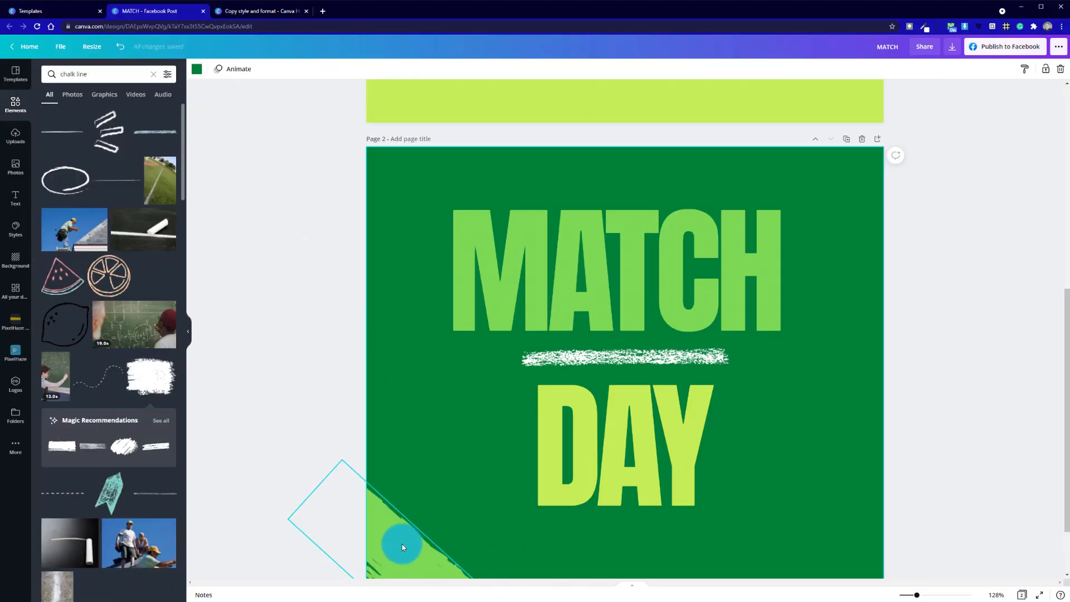
# - Add the rough white square chalk patch from the chalk line results and move it over page 2's upper-right corner
pyautogui.click(148, 374)
pyautogui.moveTo(617, 339)
pyautogui.mouseDown()
pyautogui.moveTo(739, 266)
pyautogui.moveTo(824, 146)
pyautogui.moveTo(863, 139)
pyautogui.mouseUp()
pyautogui.click(780, 287)
pyautogui.moveTo(780, 286)
pyautogui.mouseDown()
pyautogui.moveTo(768, 279)
pyautogui.moveTo(773, 289)
pyautogui.mouseUp()
pyautogui.hotkey('ctrl', 'z')
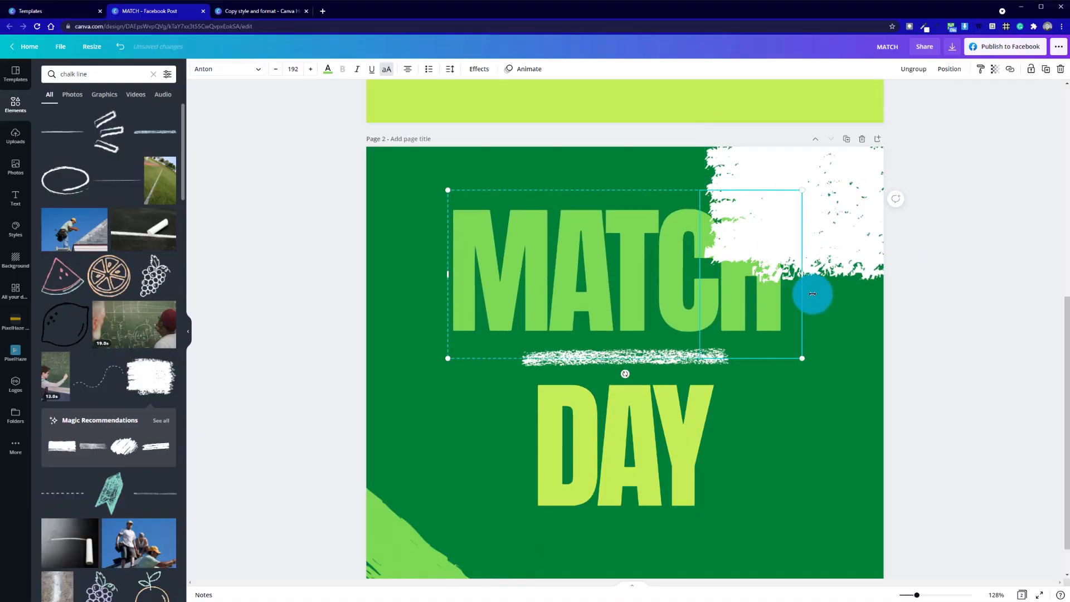
# - Rotate the white chalk patch diagonally and move it outward so its rough edge cuts across the upper-right corner, clear of MATCH
pyautogui.click(847, 216)
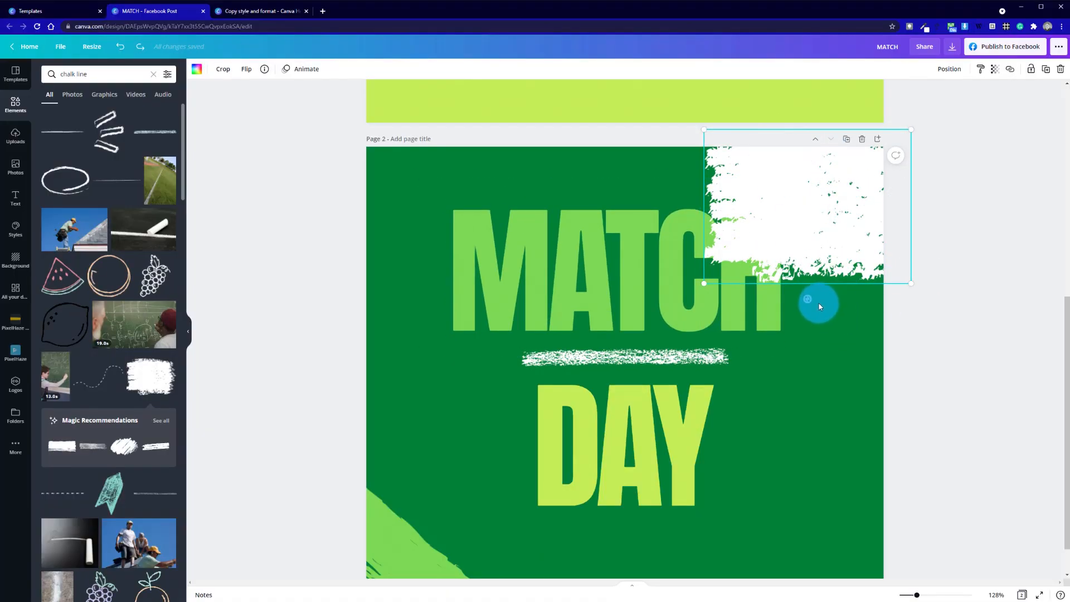
pyautogui.moveTo(807, 299)
pyautogui.mouseDown()
pyautogui.moveTo(905, 246)
pyautogui.moveTo(912, 187)
pyautogui.moveTo(864, 125)
pyautogui.moveTo(846, 119)
pyautogui.moveTo(871, 144)
pyautogui.mouseUp()
pyautogui.moveTo(801, 229); pyautogui.dragTo(855, 173)
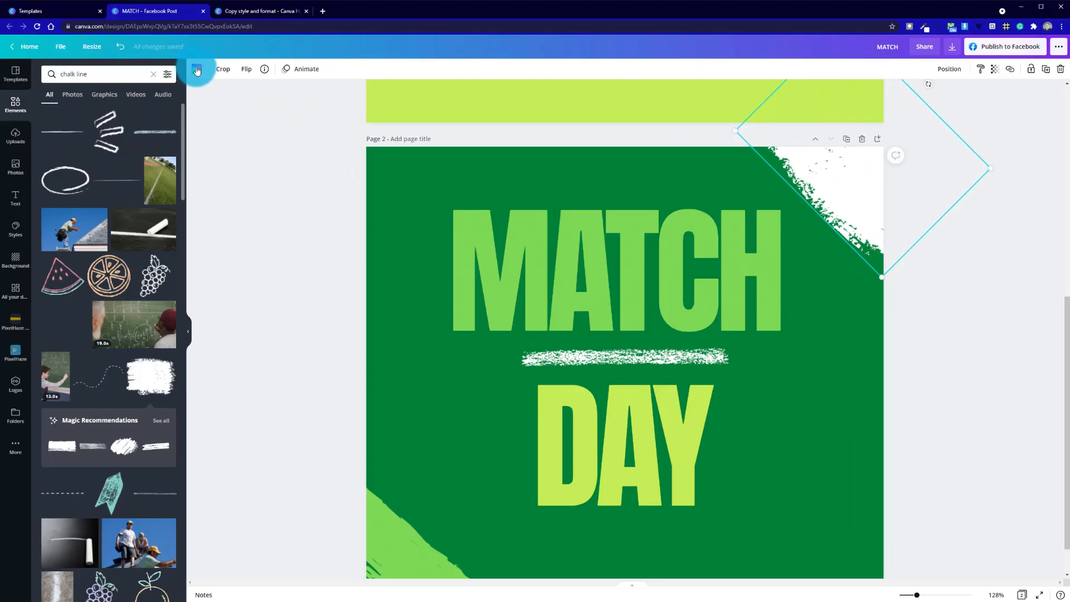
# - Recolour the upper-right chalk patch with the light green used for MATCH
pyautogui.click(196, 69)
pyautogui.click(103, 118)
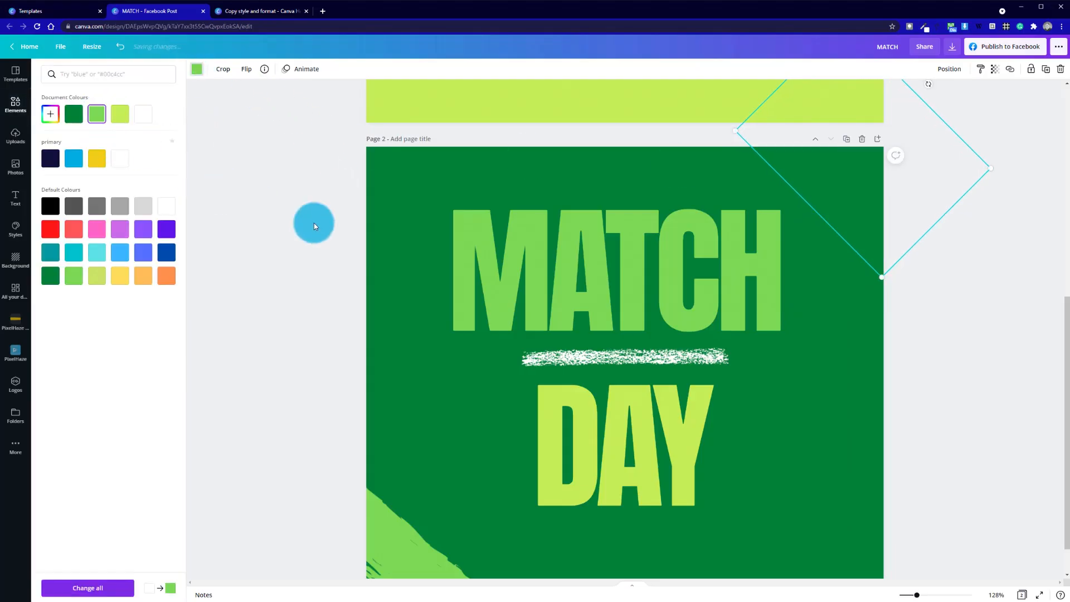
pyautogui.click(811, 423)
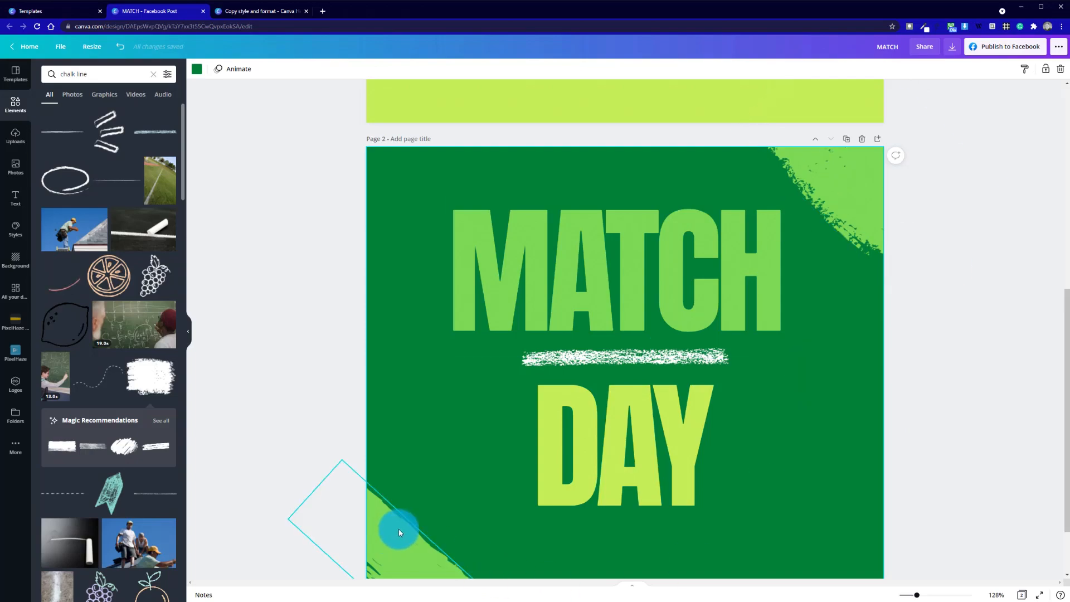
# - Replace the lower-left brush stroke with a duplicate of the upper-right chalk patch, and shift the original patch slightly further into its corner
pyautogui.click(370, 568)
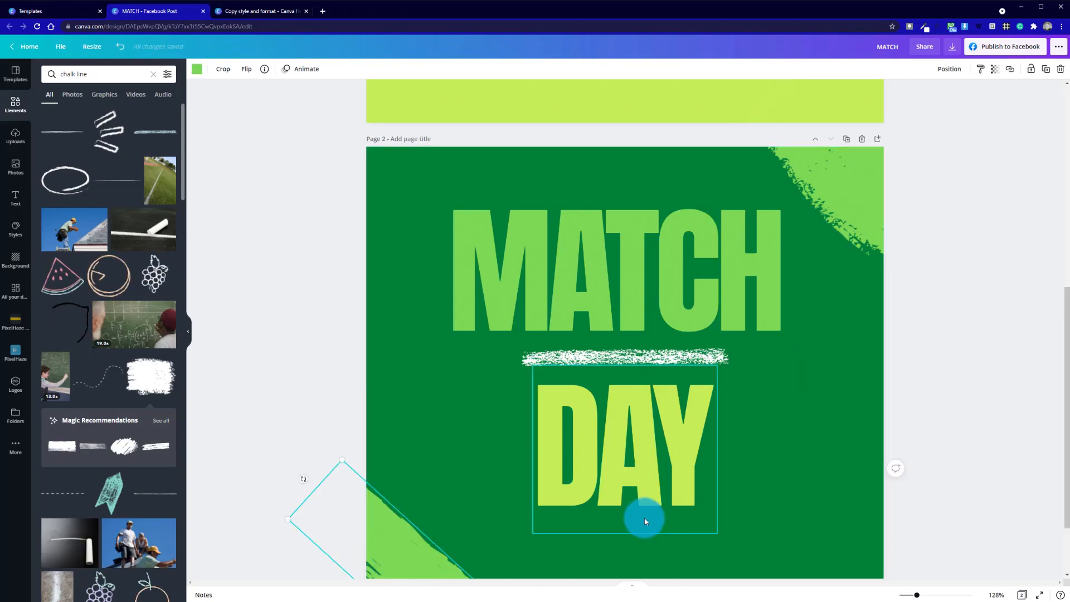
pyautogui.press('Delete')
pyautogui.click(847, 191)
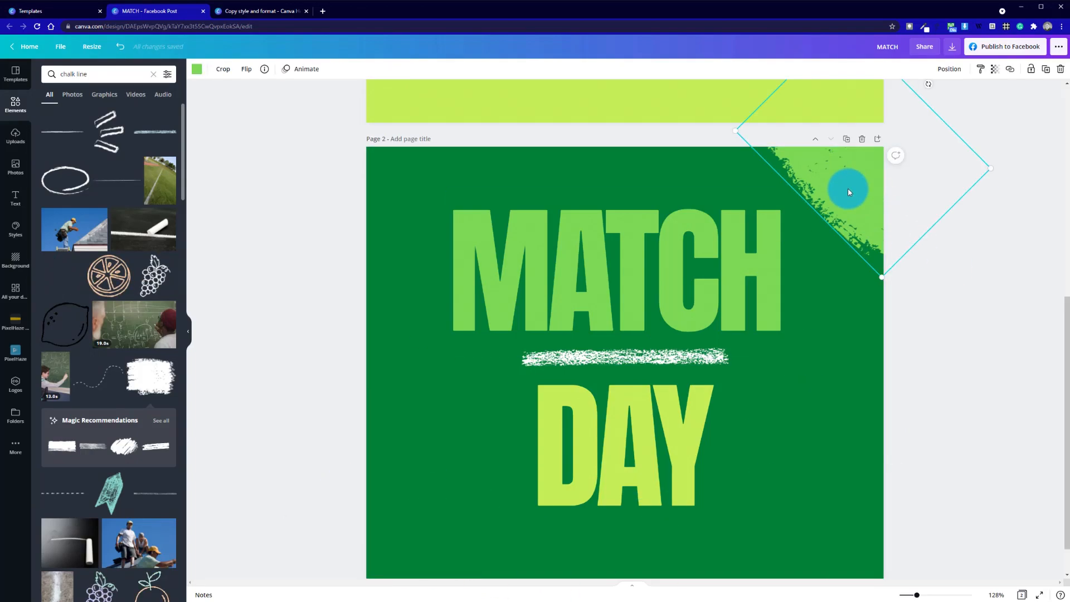
pyautogui.hotkey('ctrl', 'd')
pyautogui.moveTo(860, 192)
pyautogui.mouseDown()
pyautogui.moveTo(704, 362)
pyautogui.moveTo(438, 521)
pyautogui.moveTo(371, 597)
pyautogui.moveTo(362, 578)
pyautogui.mouseUp()
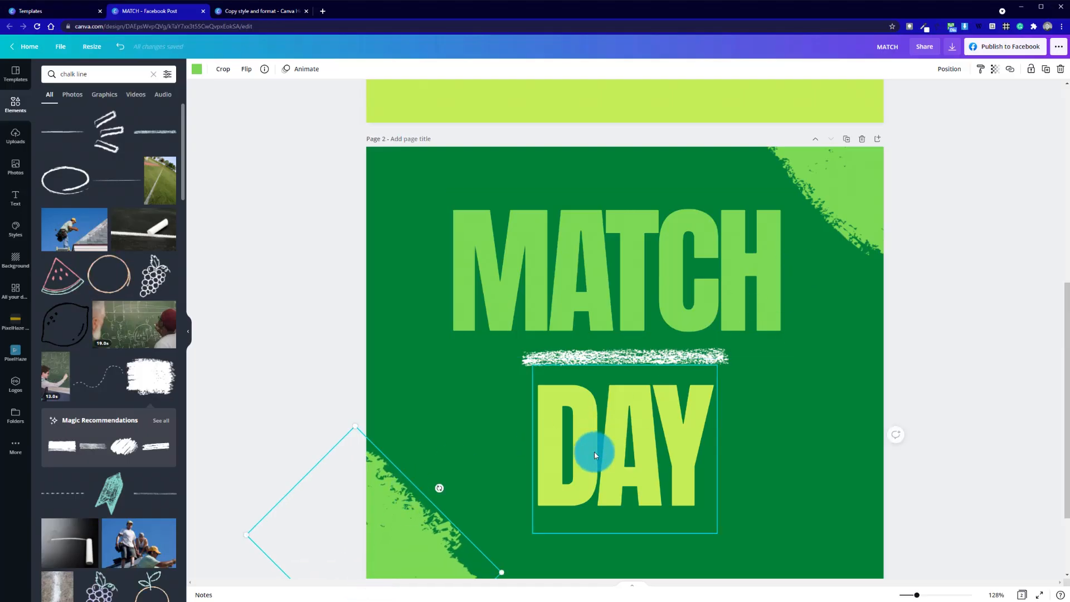
pyautogui.click(781, 527)
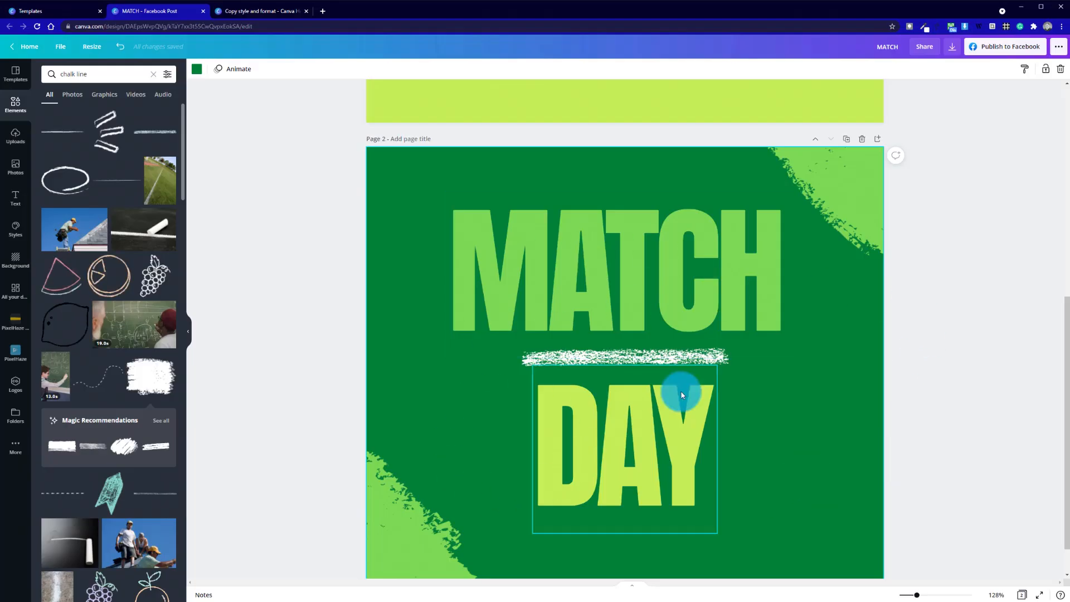
pyautogui.moveTo(830, 209); pyautogui.dragTo(836, 201)
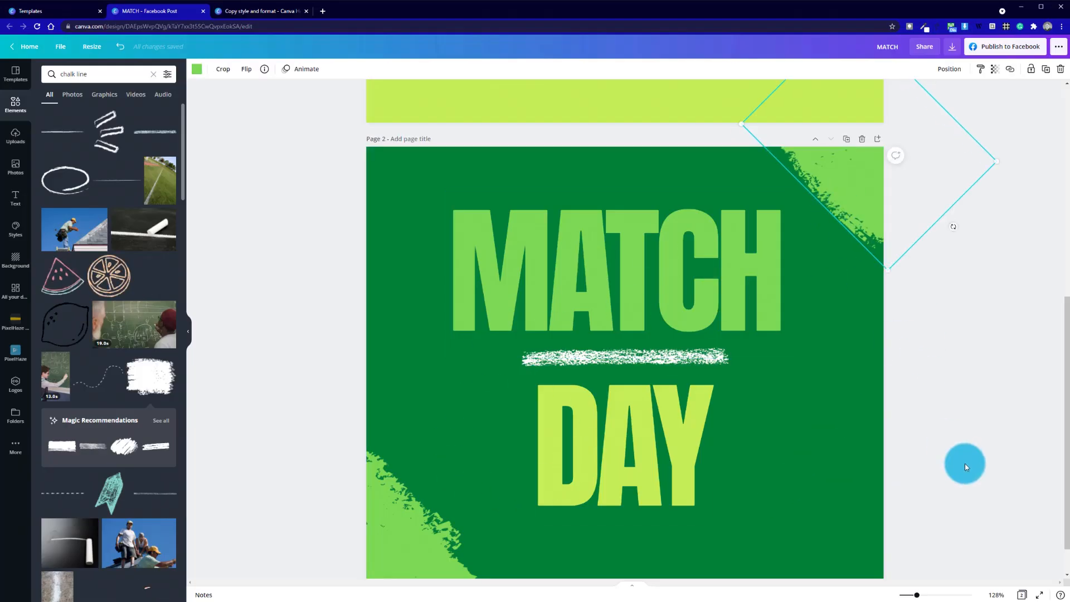
pyautogui.click(964, 464)
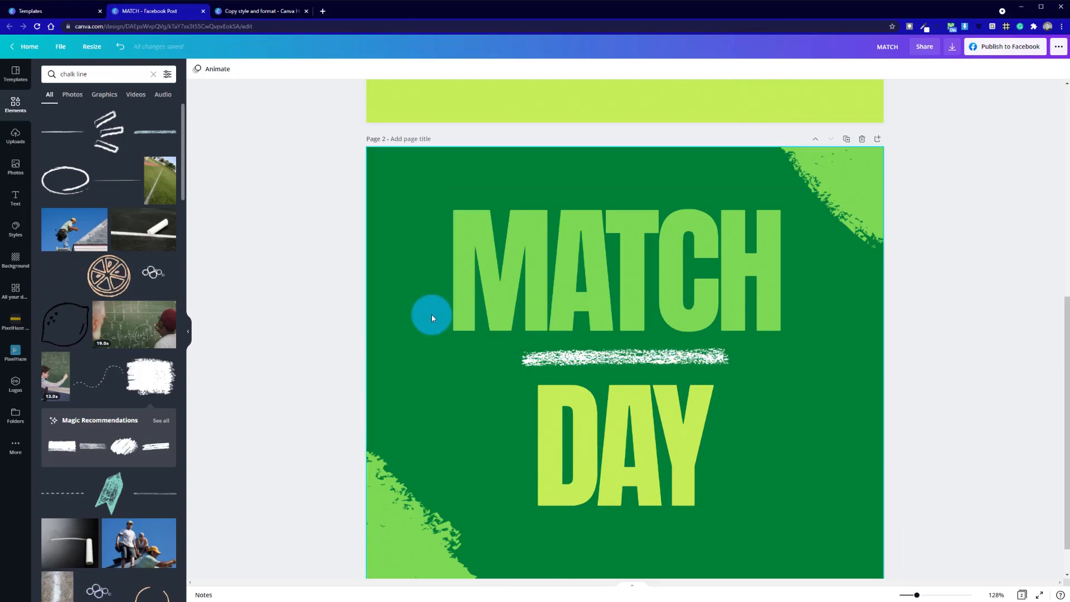
pyautogui.click(534, 259)
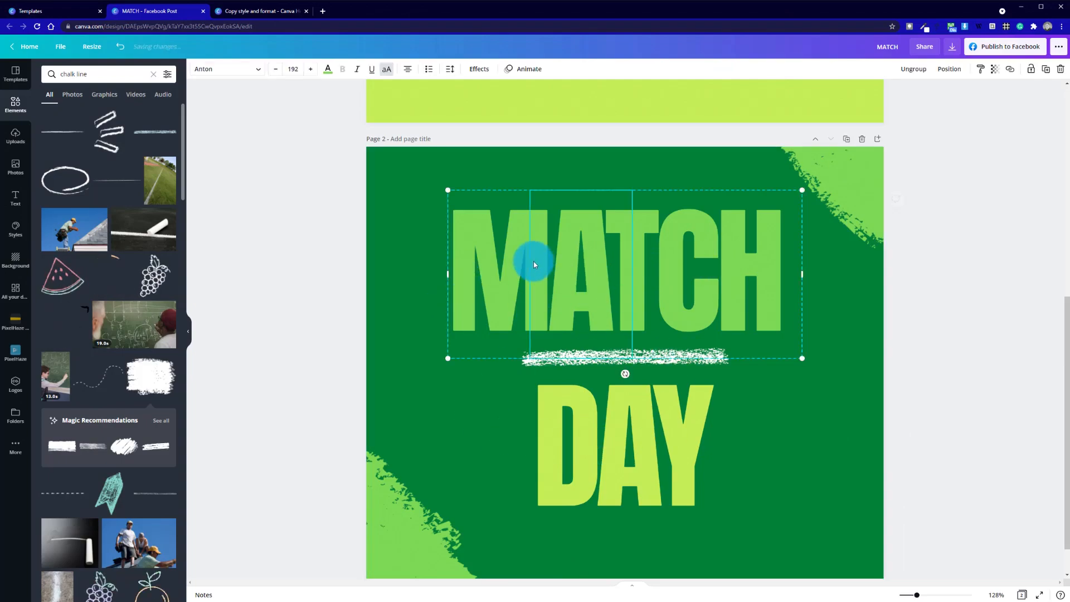
pyautogui.click(492, 271)
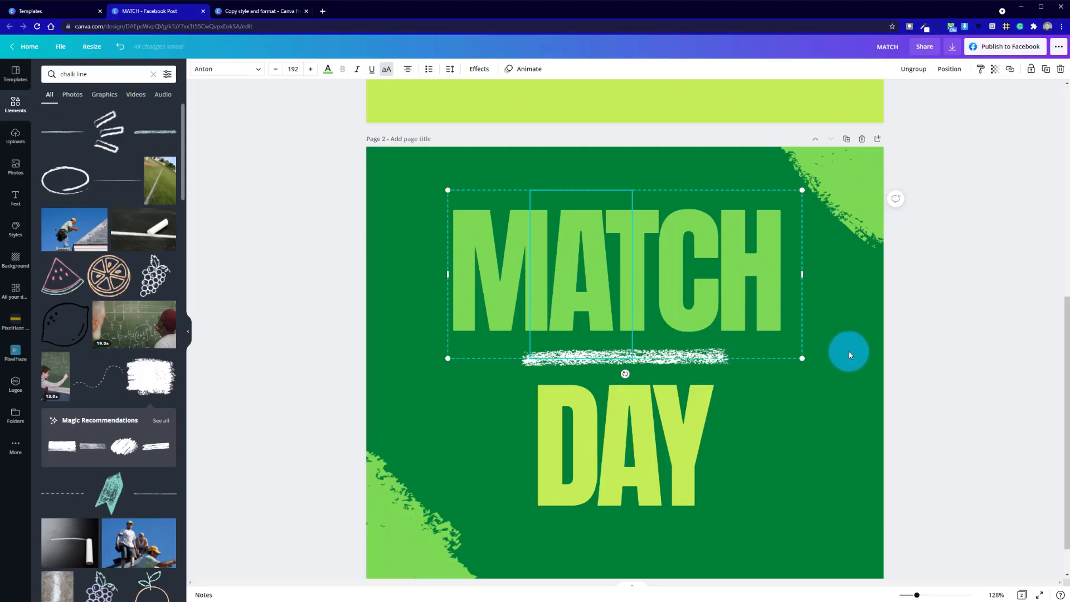
pyautogui.click(841, 382)
pyautogui.scroll(5, 845, 404)
pyautogui.scroll(-5, 845, 405)
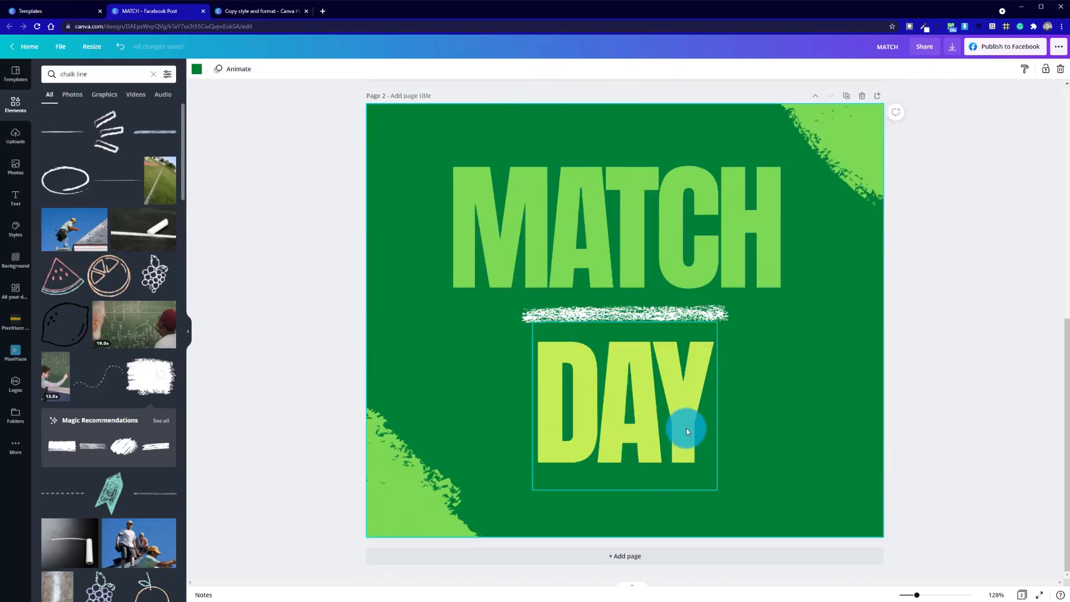
# - Ungroup the letters of MATCH on page 2 and select the letter H on its own
pyautogui.click(569, 241)
pyautogui.rightClick(582, 233)
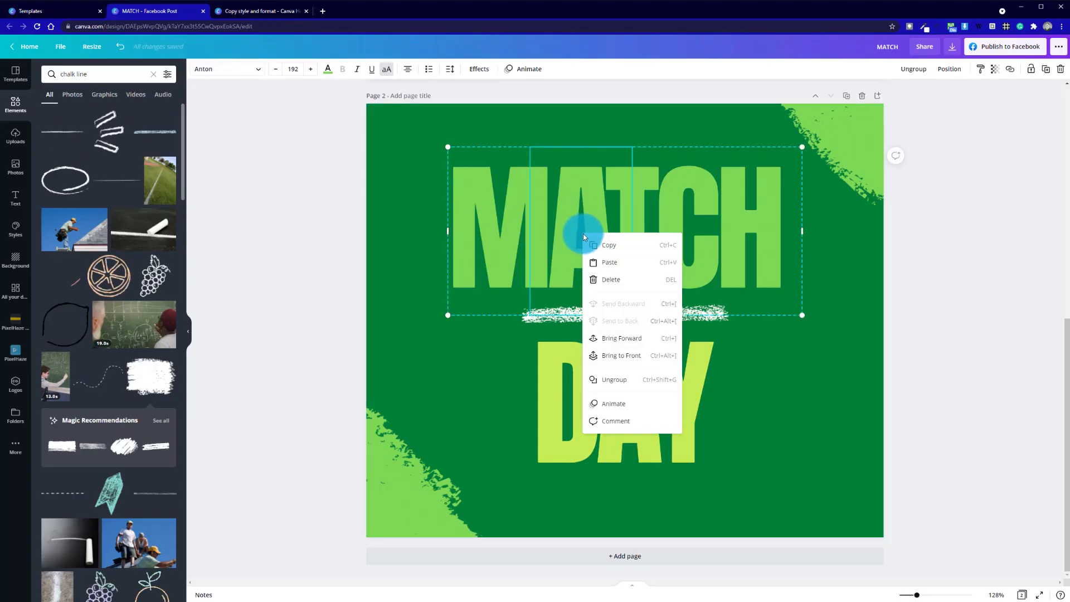
pyautogui.click(614, 380)
pyautogui.click(775, 372)
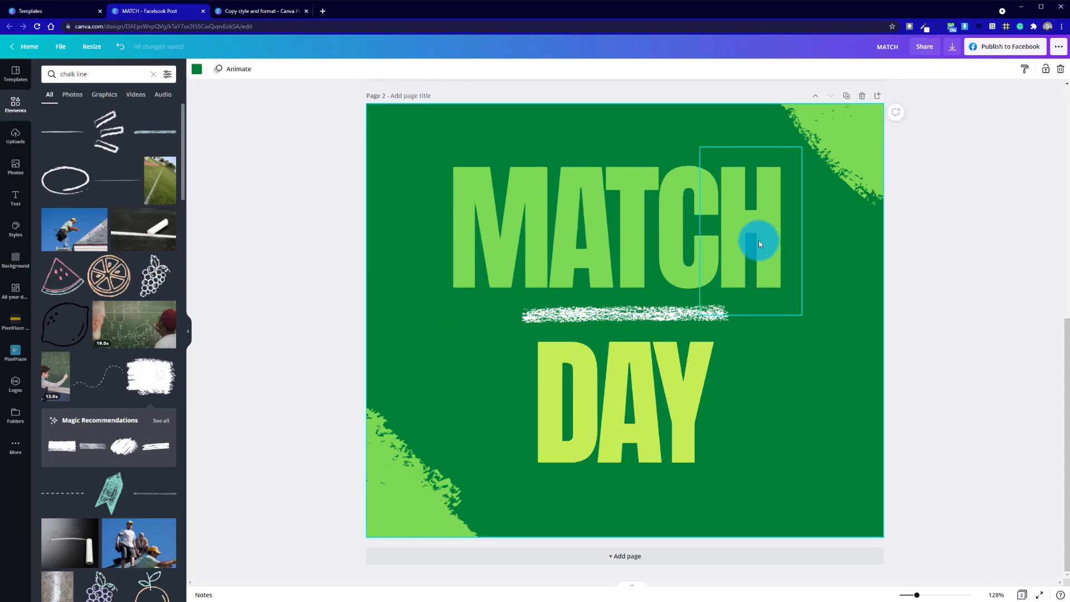
pyautogui.click(738, 228)
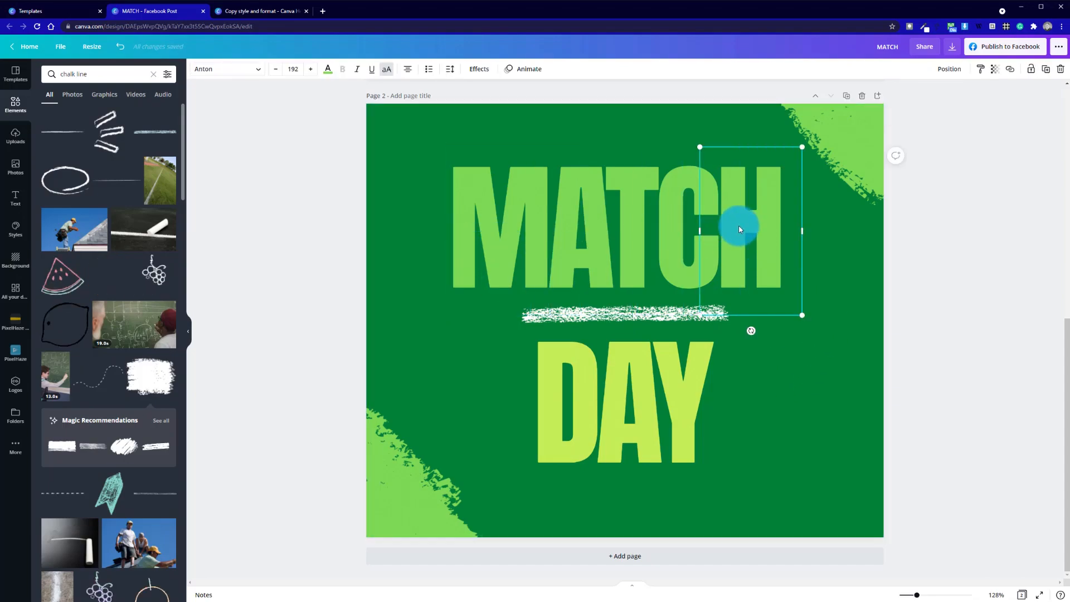
# - Bring the letter H of MATCH on page 2 to the front of the layer order
pyautogui.rightClick(740, 229)
pyautogui.click(817, 353)
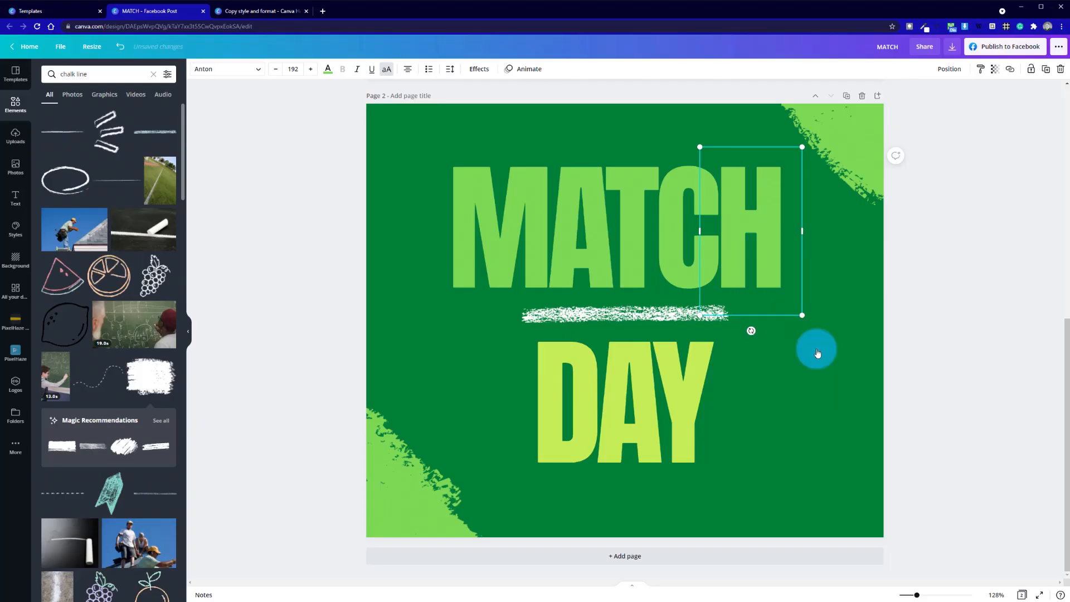
pyautogui.keyDown('shift'); pyautogui.click(650, 196); pyautogui.keyUp('shift')
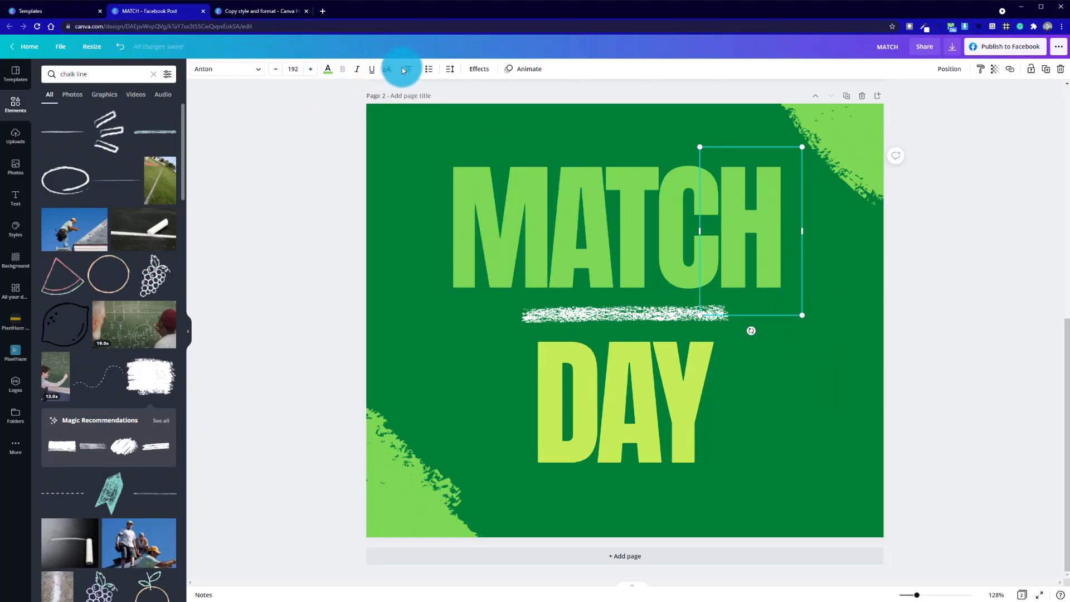
# - Apply a Shadow effect to the letter H with offset 26, direction -76, blur 48 and transparency 100
pyautogui.click(477, 70)
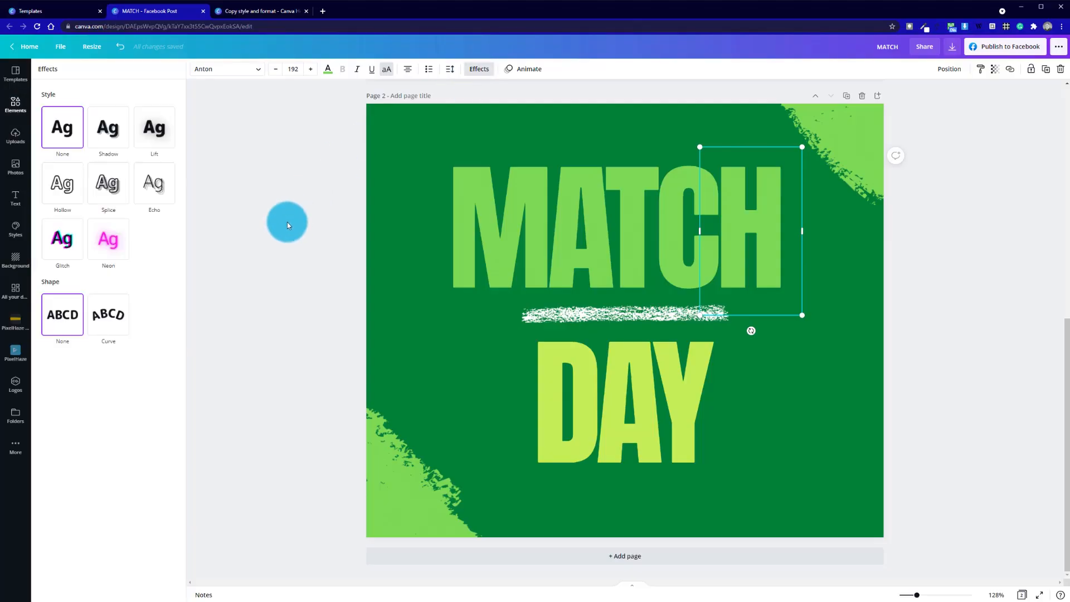
pyautogui.click(111, 138)
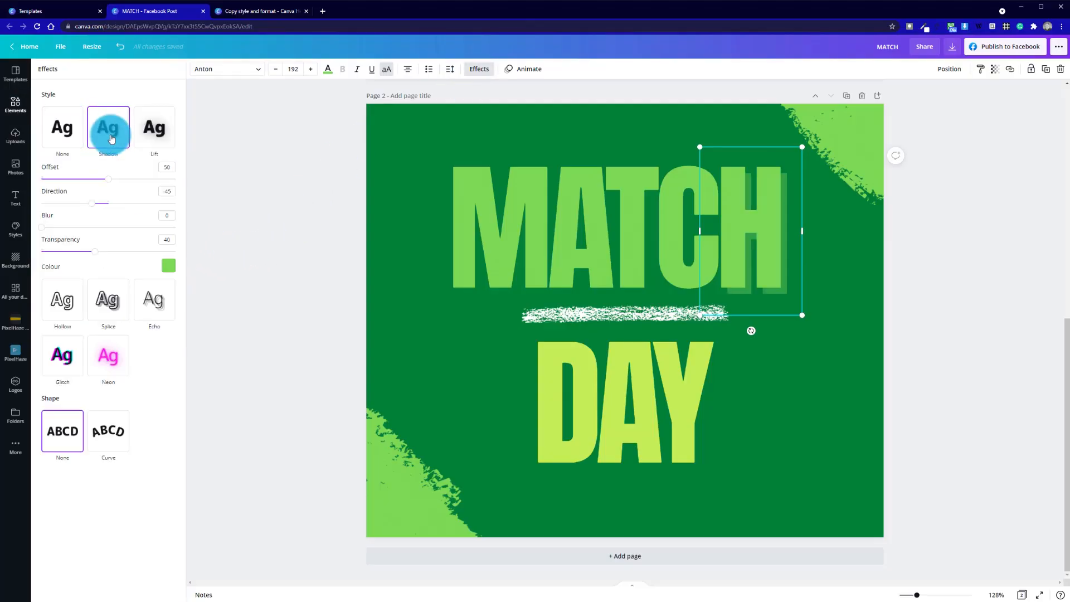
pyautogui.click(169, 266)
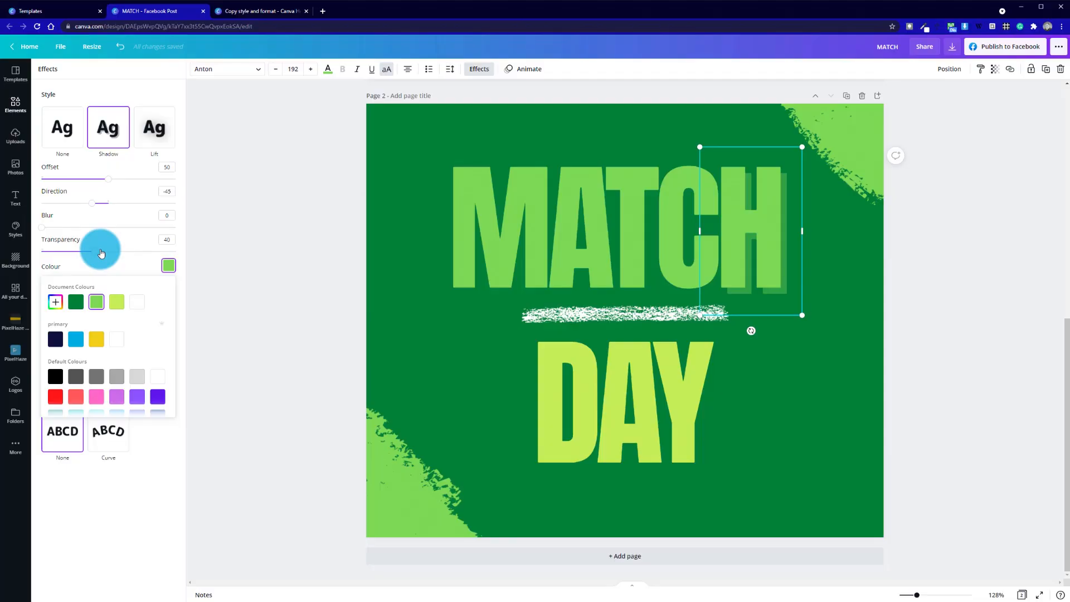
pyautogui.moveTo(98, 255); pyautogui.dragTo(171, 251)
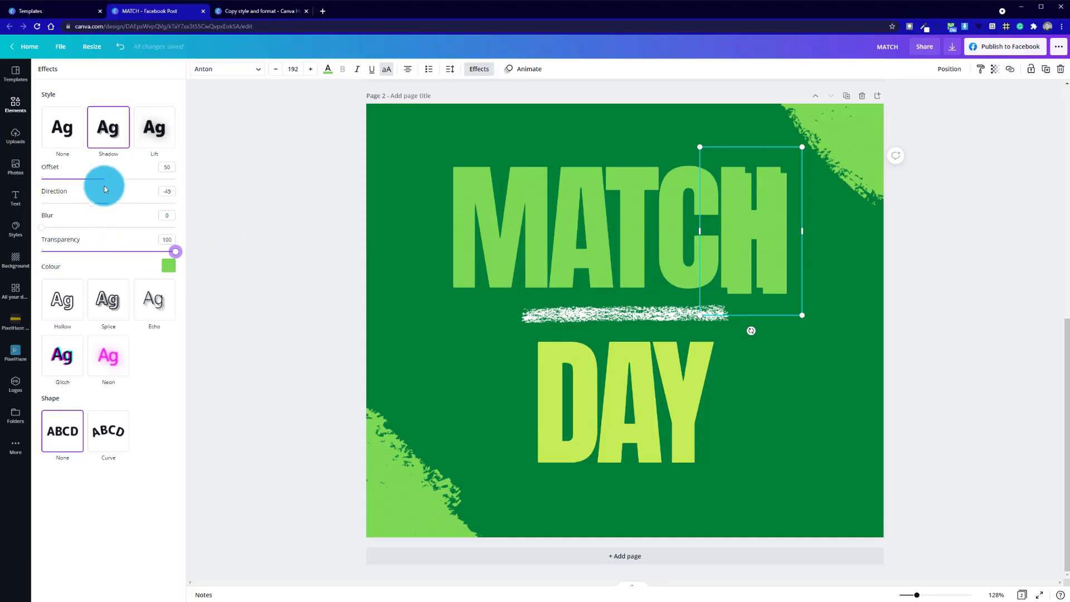
pyautogui.moveTo(100, 184); pyautogui.dragTo(80, 209)
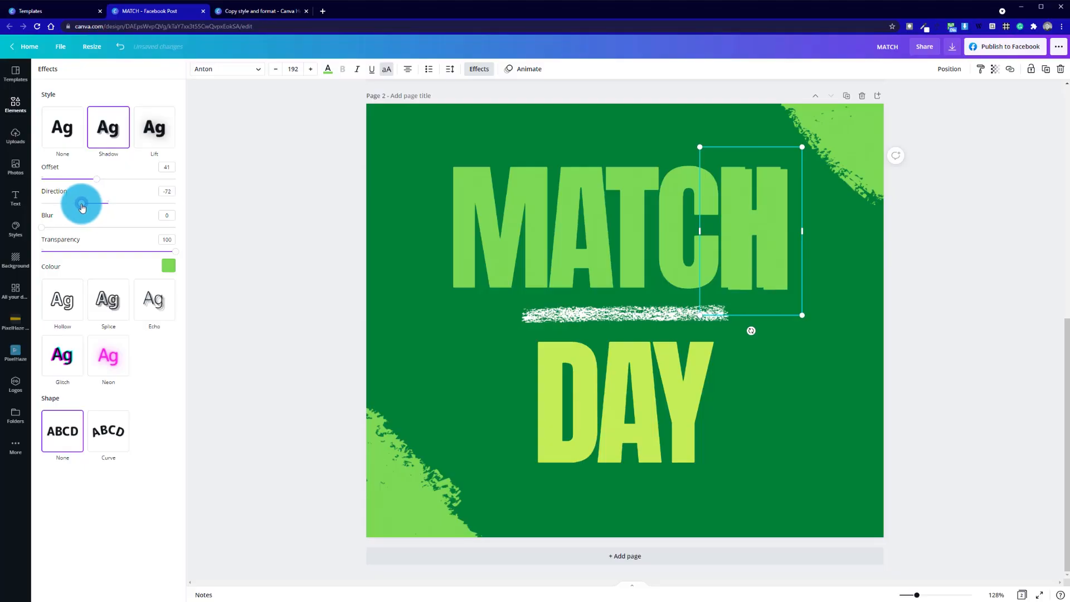
pyautogui.moveTo(98, 178); pyautogui.dragTo(80, 181)
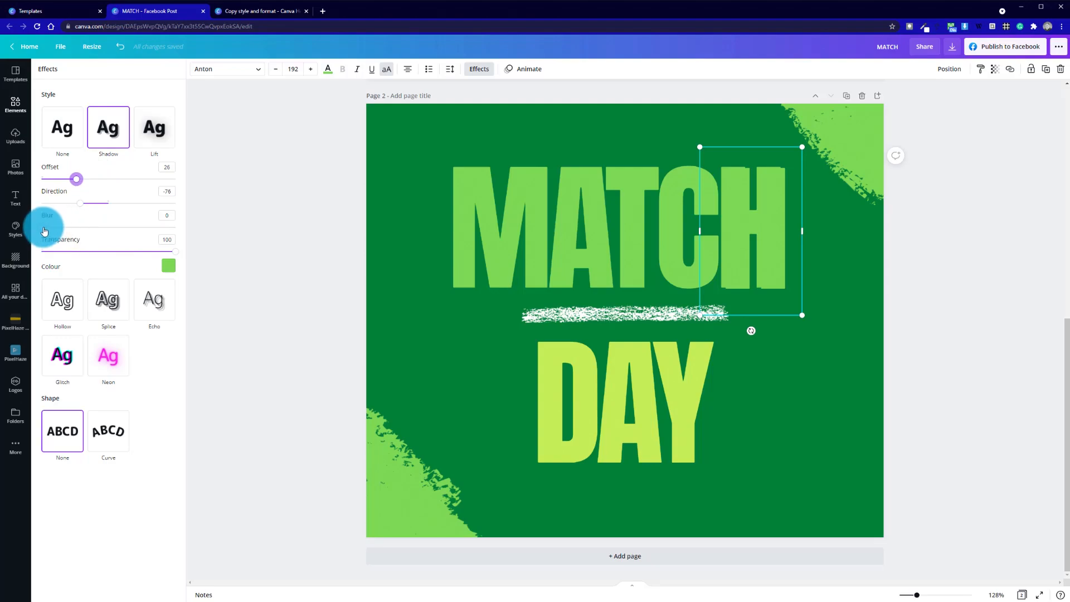
pyautogui.moveTo(45, 230); pyautogui.dragTo(107, 223)
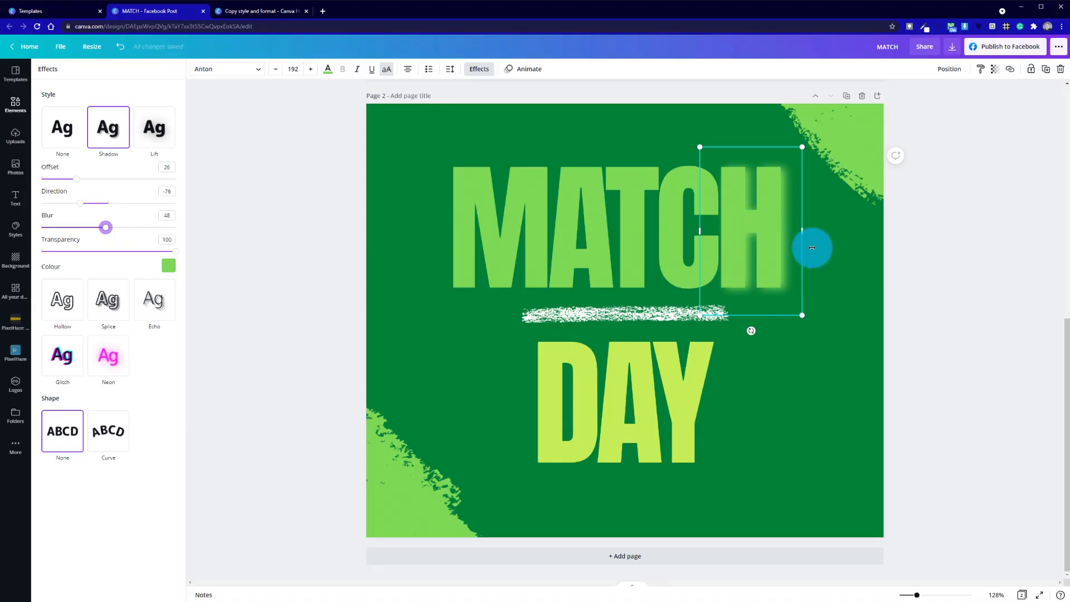
# - Change the H's shadow colour to the dark green used for the page background
pyautogui.click(167, 267)
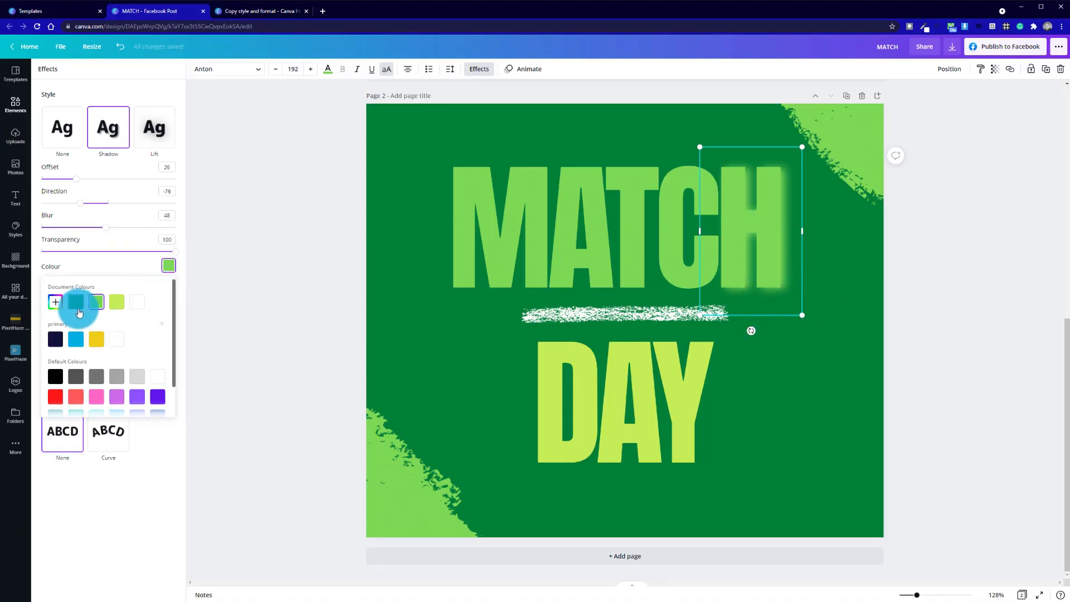
pyautogui.click(78, 308)
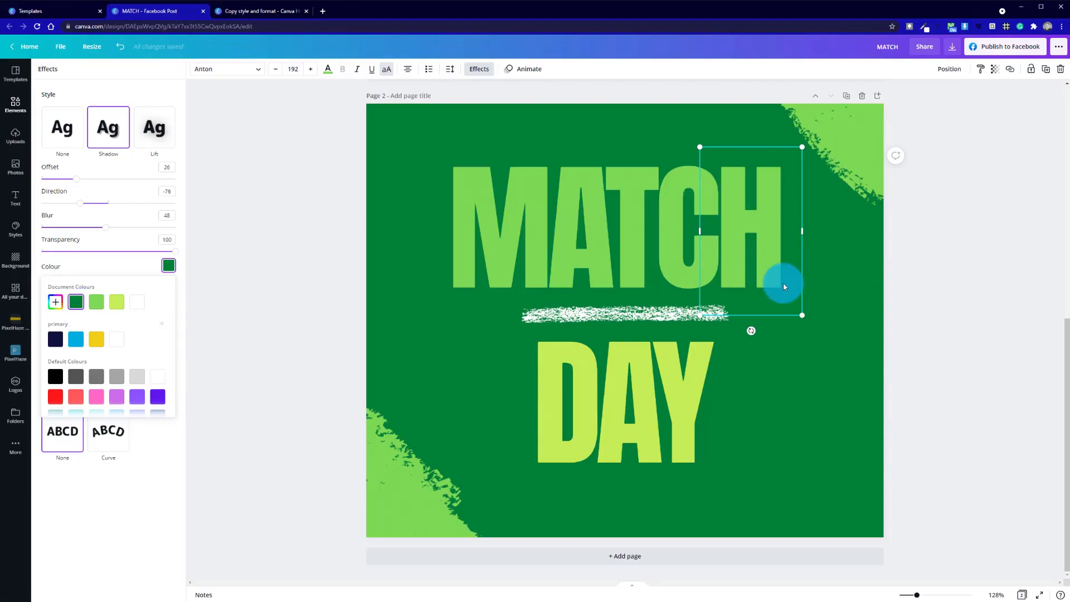
pyautogui.click(849, 295)
# - Bring the letters C, T, A and M to the front one after another, so each letter stacks above the one to its right
pyautogui.click(674, 270)
pyautogui.rightClick(675, 272)
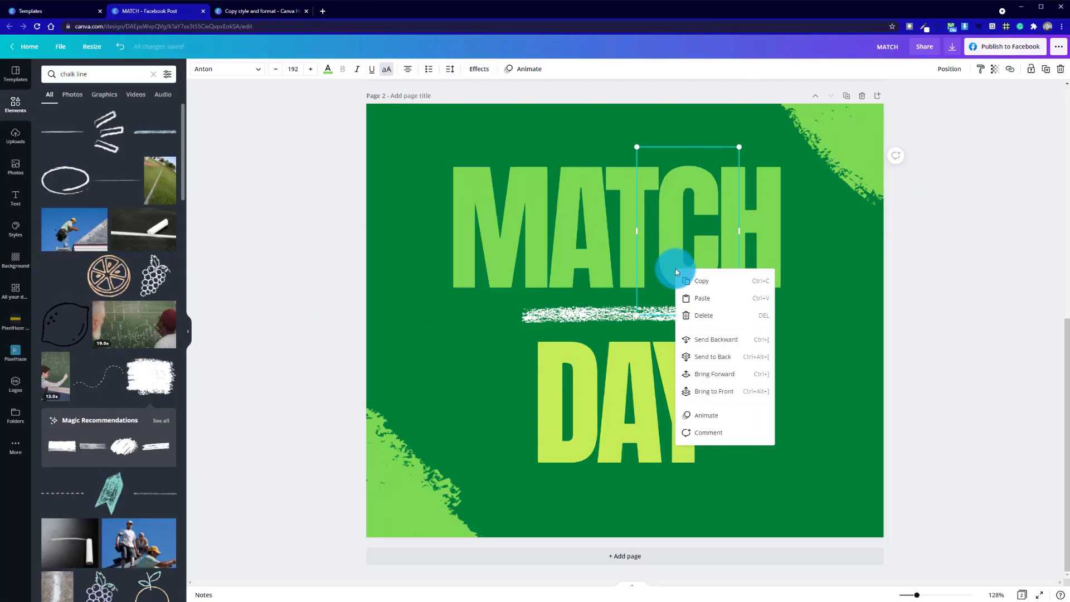
pyautogui.click(720, 390)
pyautogui.rightClick(619, 181)
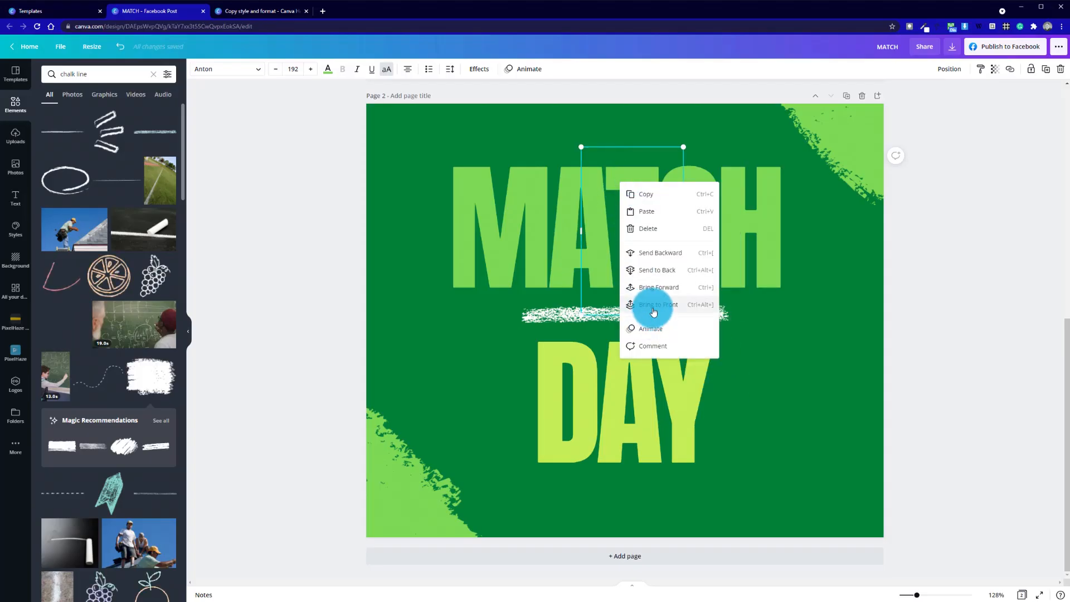
pyautogui.click(654, 311)
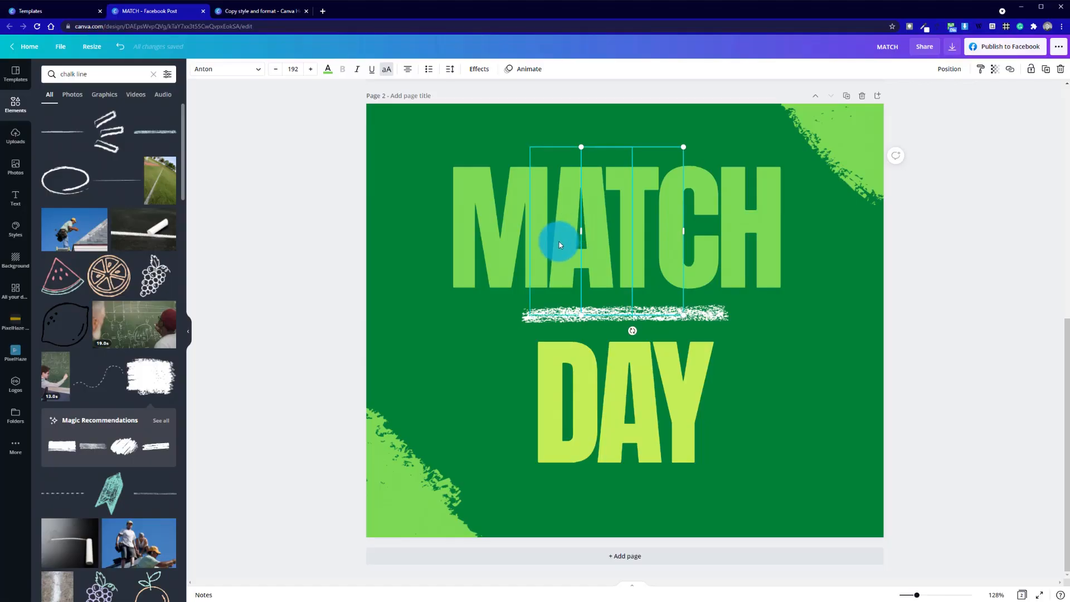
pyautogui.click(560, 242)
pyautogui.rightClick(559, 242)
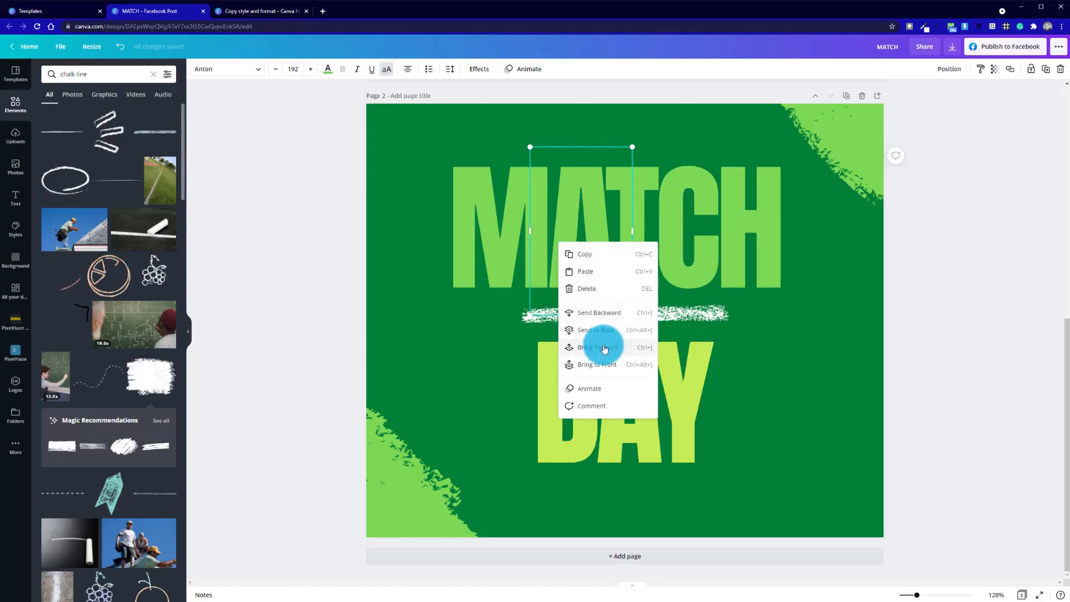
pyautogui.click(597, 363)
pyautogui.click(469, 246)
pyautogui.rightClick(468, 237)
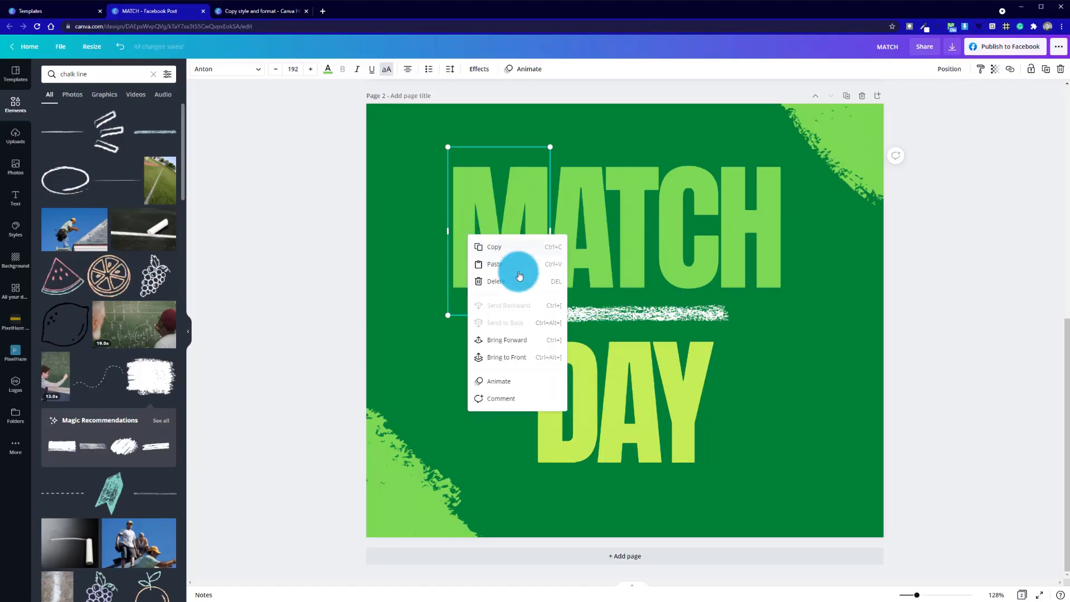
pyautogui.click(519, 353)
pyautogui.click(431, 151)
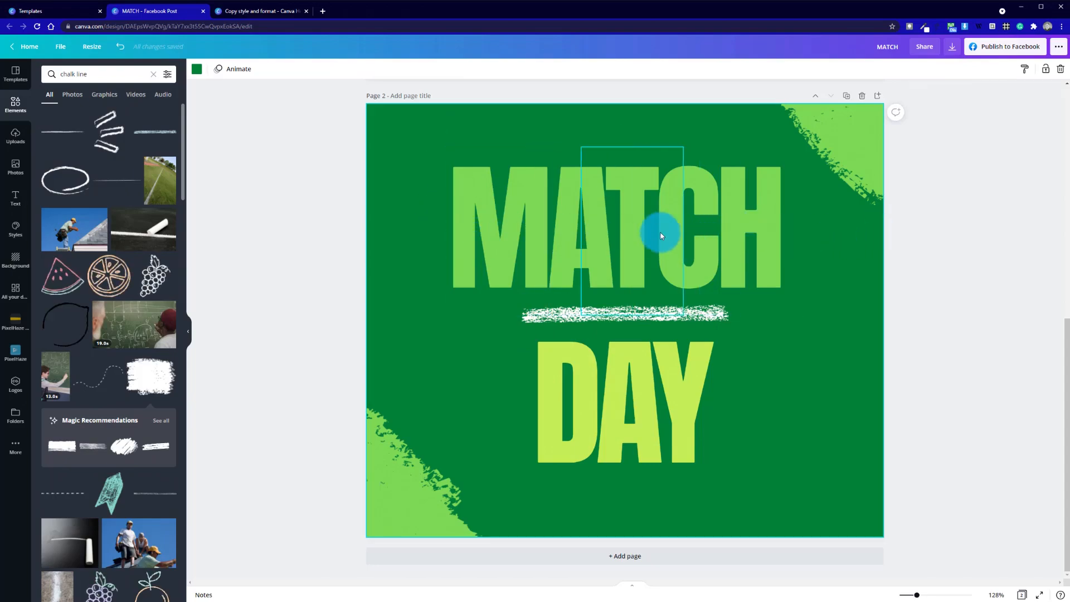
# - Copy the H's shadow style onto the letters C, T, A and M in turn
pyautogui.click(684, 226)
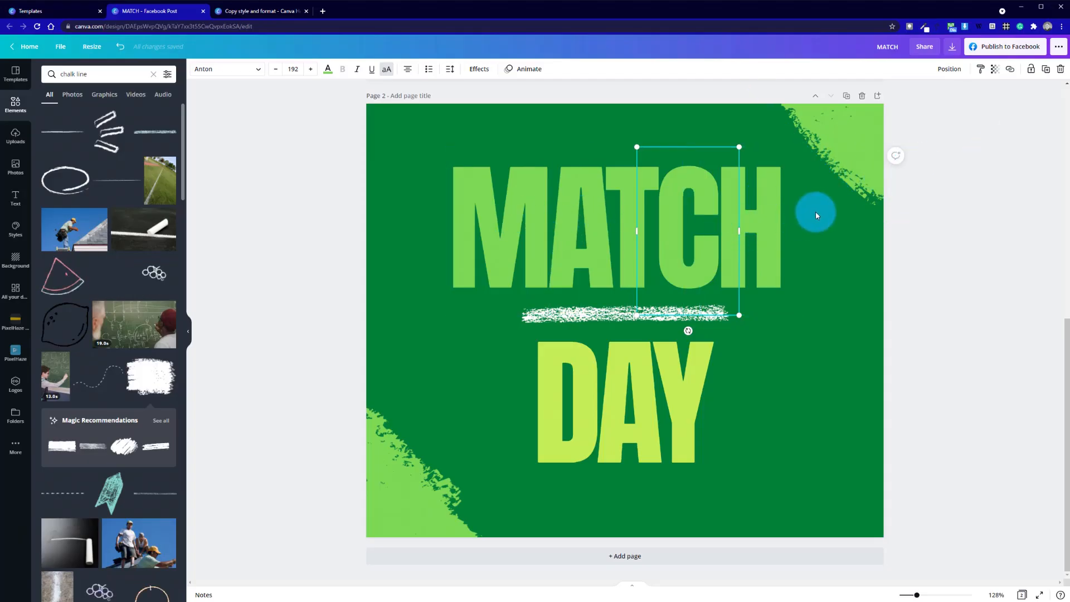
pyautogui.click(744, 166)
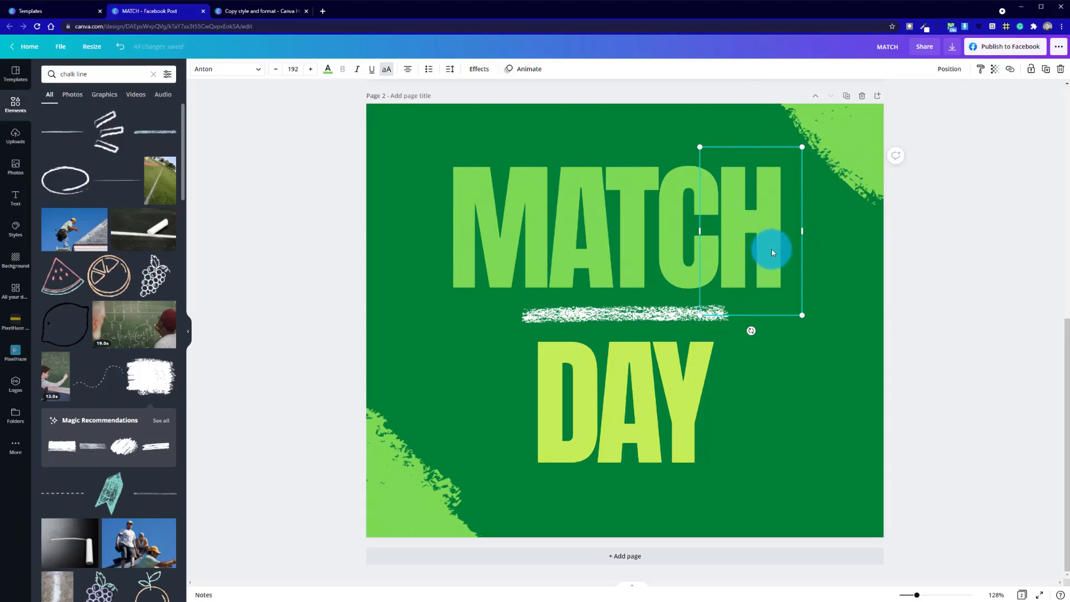
pyautogui.click(981, 70)
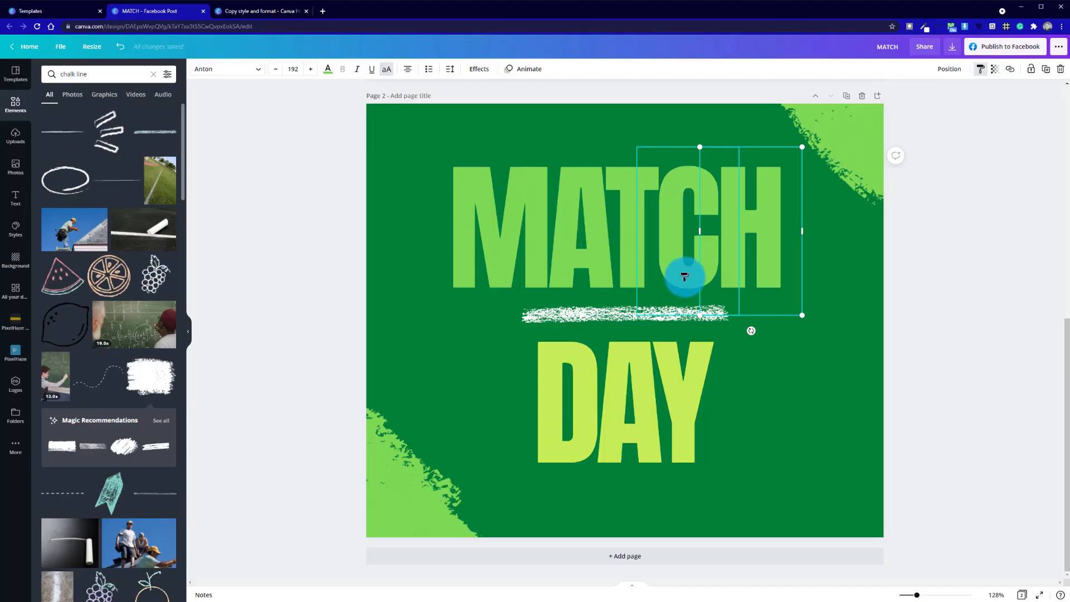
pyautogui.click(685, 276)
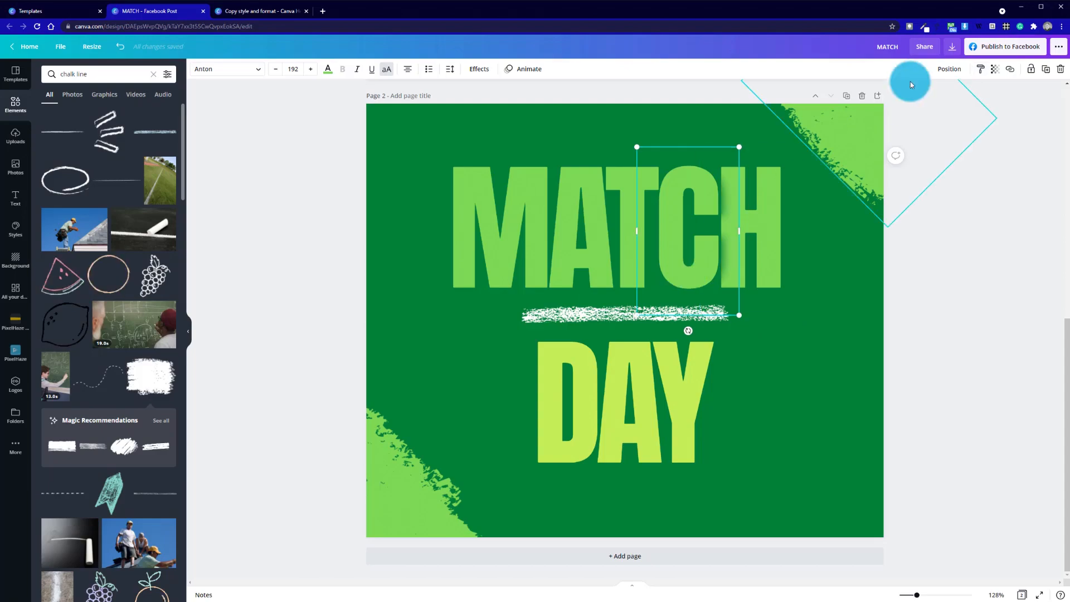
pyautogui.click(980, 69)
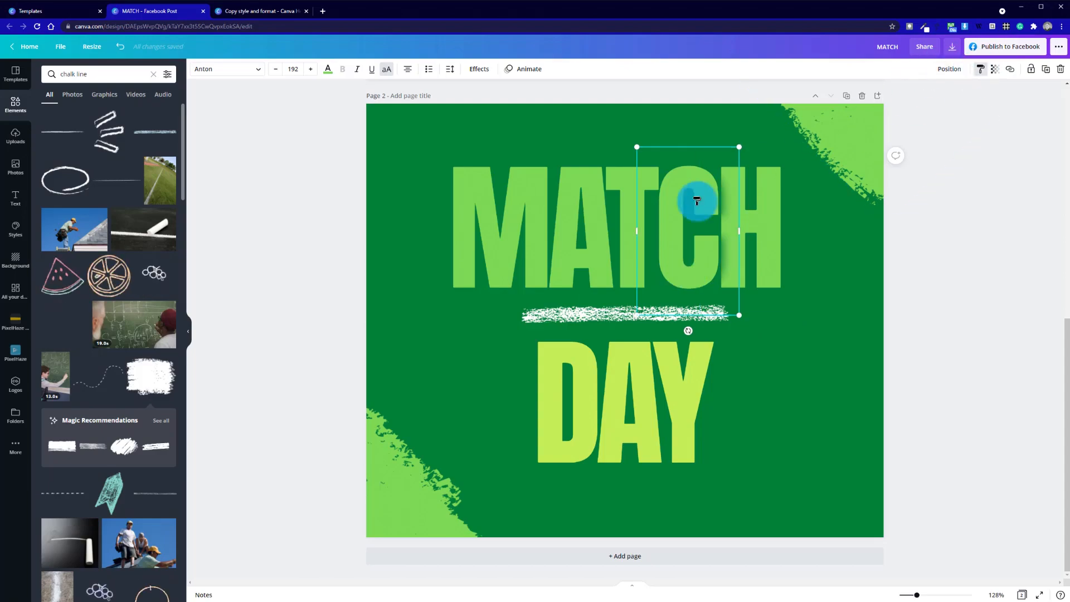
pyautogui.click(638, 261)
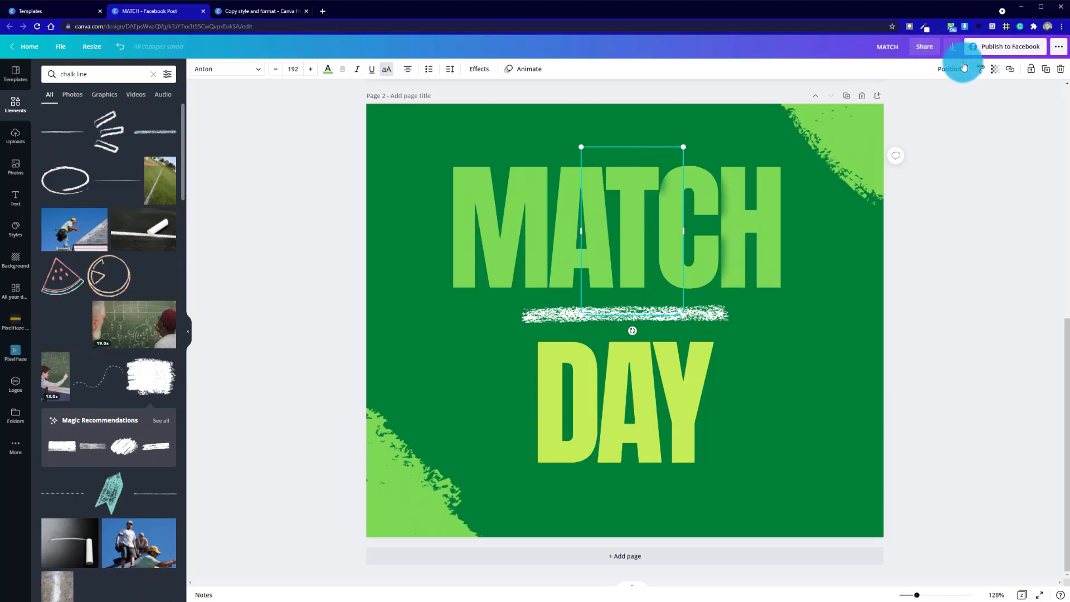
pyautogui.click(980, 71)
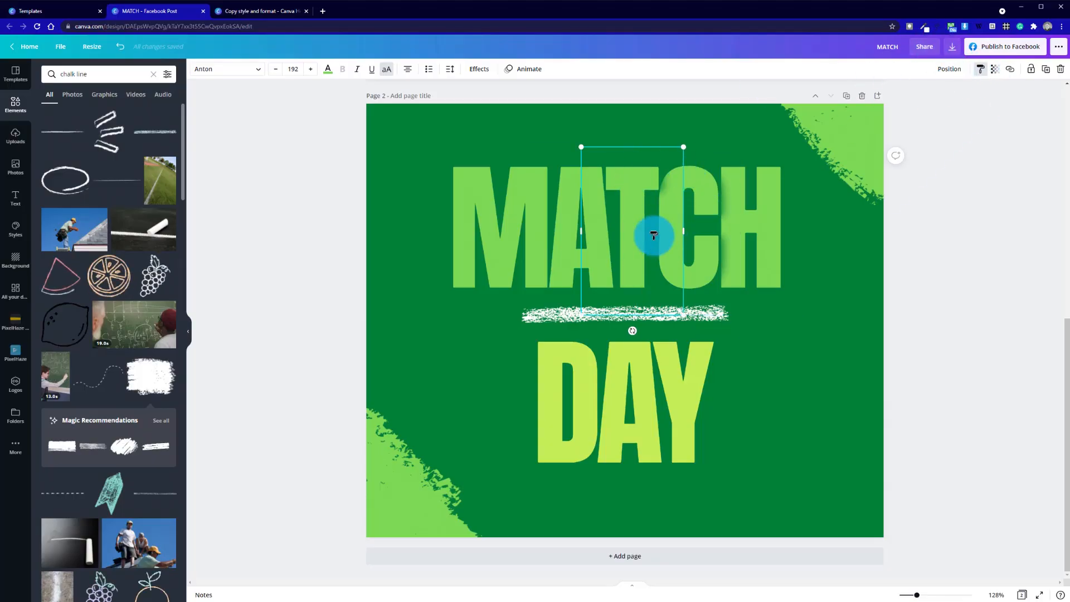
pyautogui.click(577, 259)
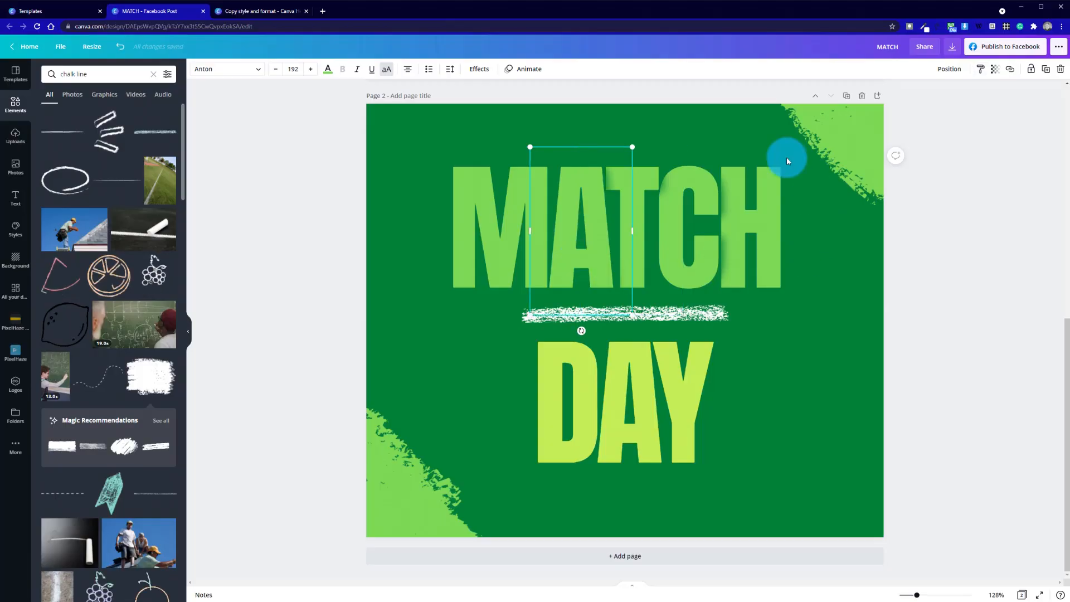
pyautogui.click(980, 68)
pyautogui.click(536, 230)
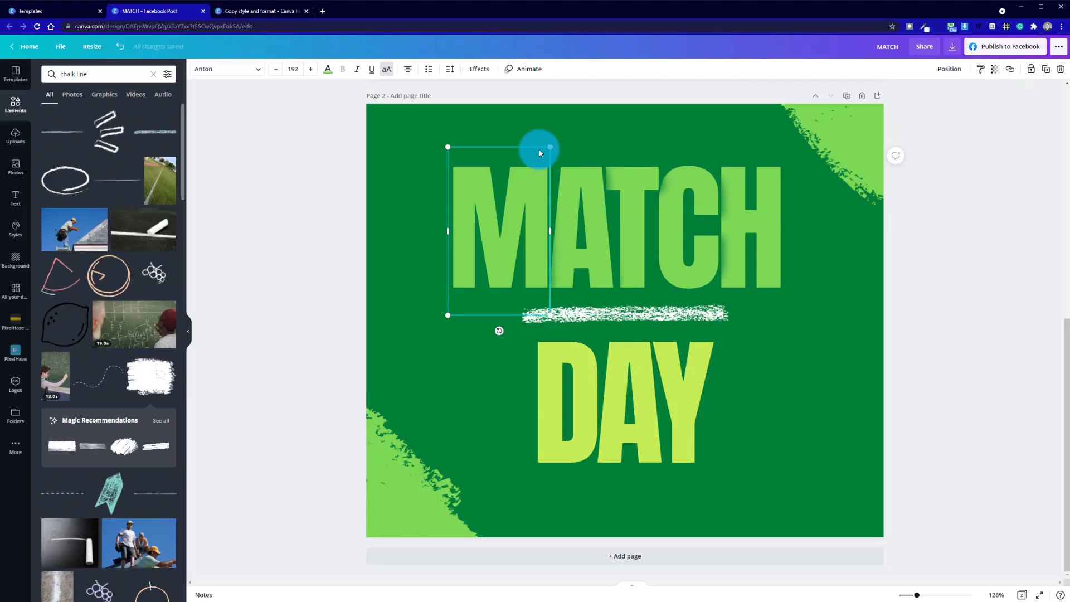
pyautogui.click(829, 290)
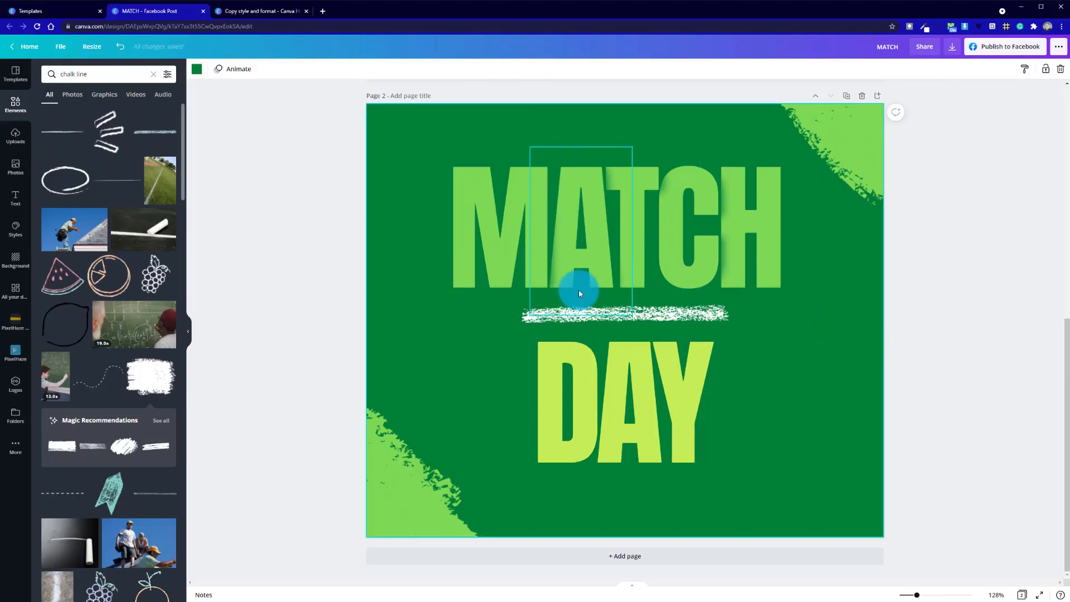
# - Nudge the letter A left so it tucks under the M, and the letter T left so it tucks under the A
pyautogui.click(594, 251)
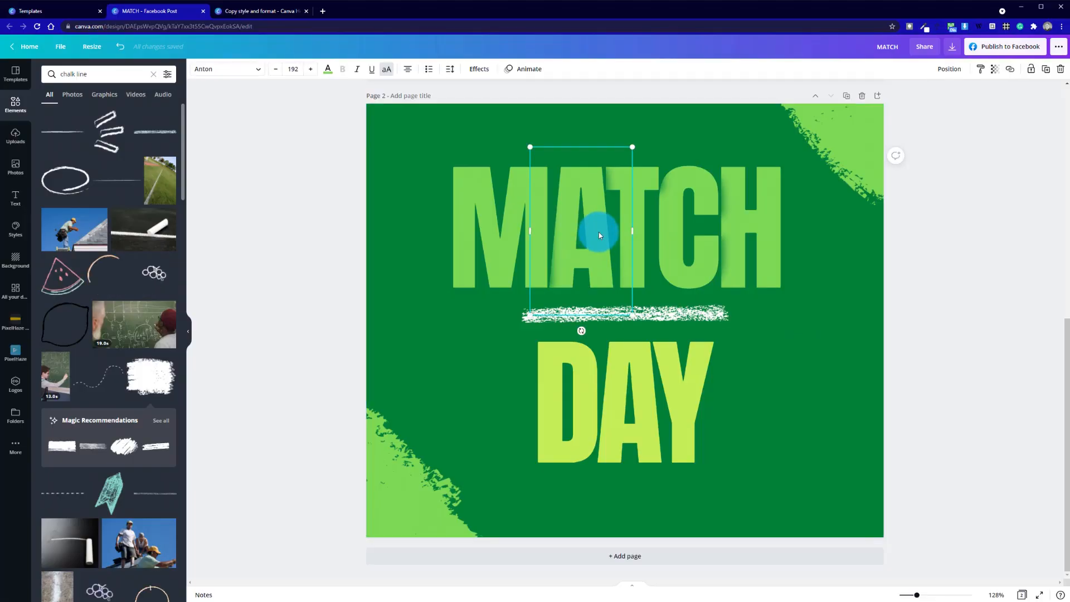
pyautogui.hotkey('shift', 'Left')
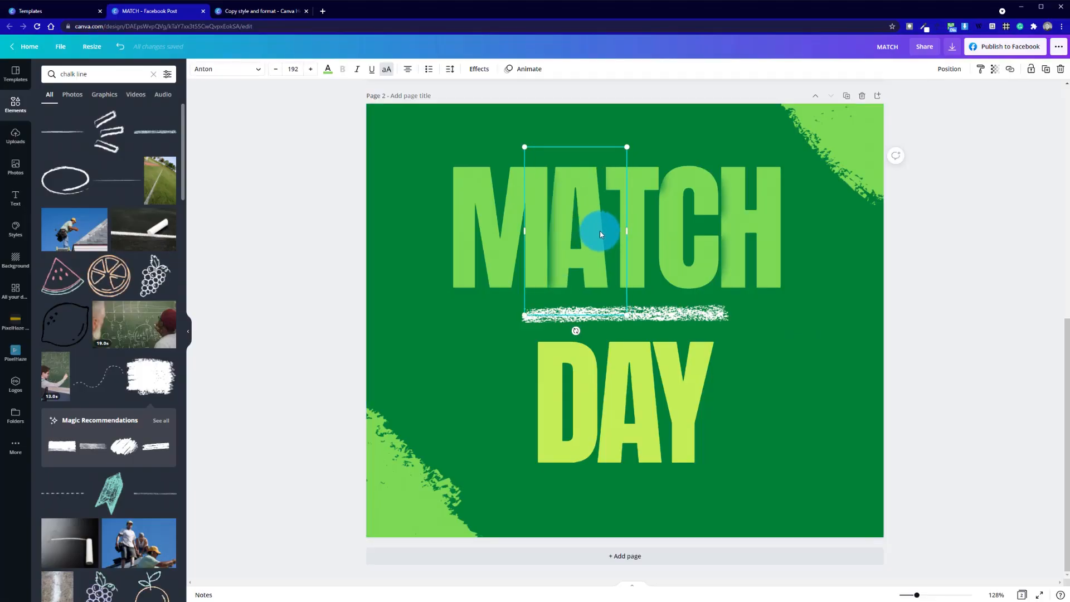
pyautogui.click(647, 184)
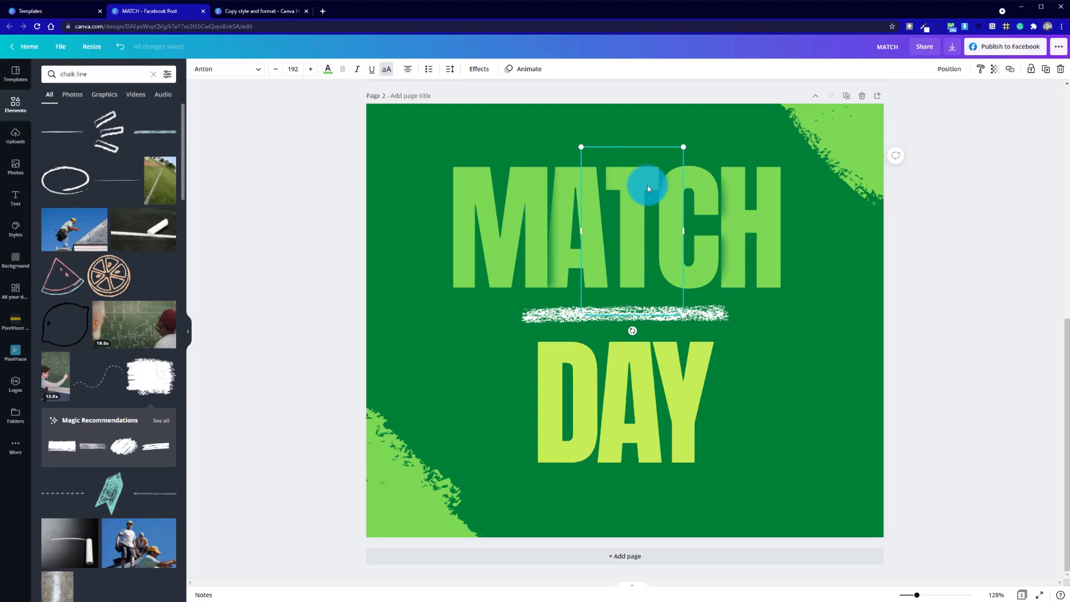
pyautogui.hotkey('shift', 'Left')
pyautogui.hotkey('shift', 'Left')
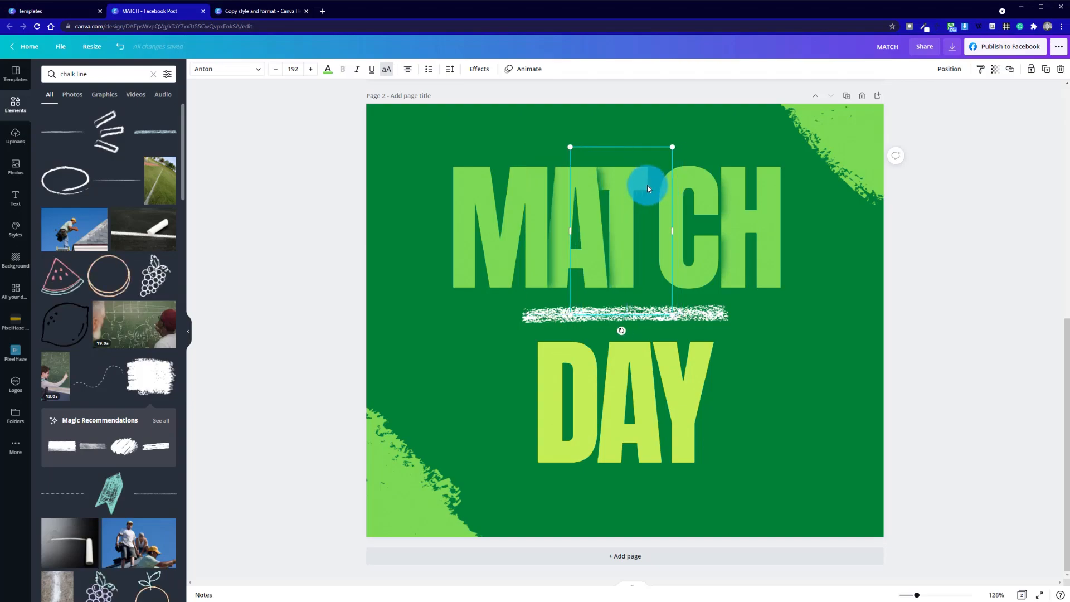
pyautogui.press('Right')
pyautogui.press('Right')
pyautogui.press('Right')
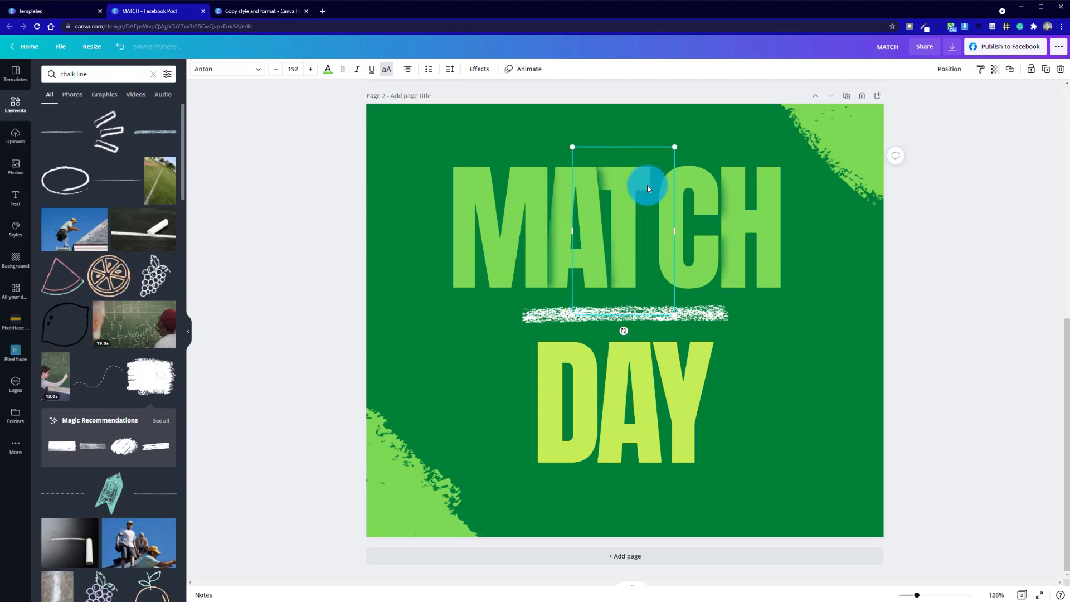
pyautogui.click(716, 153)
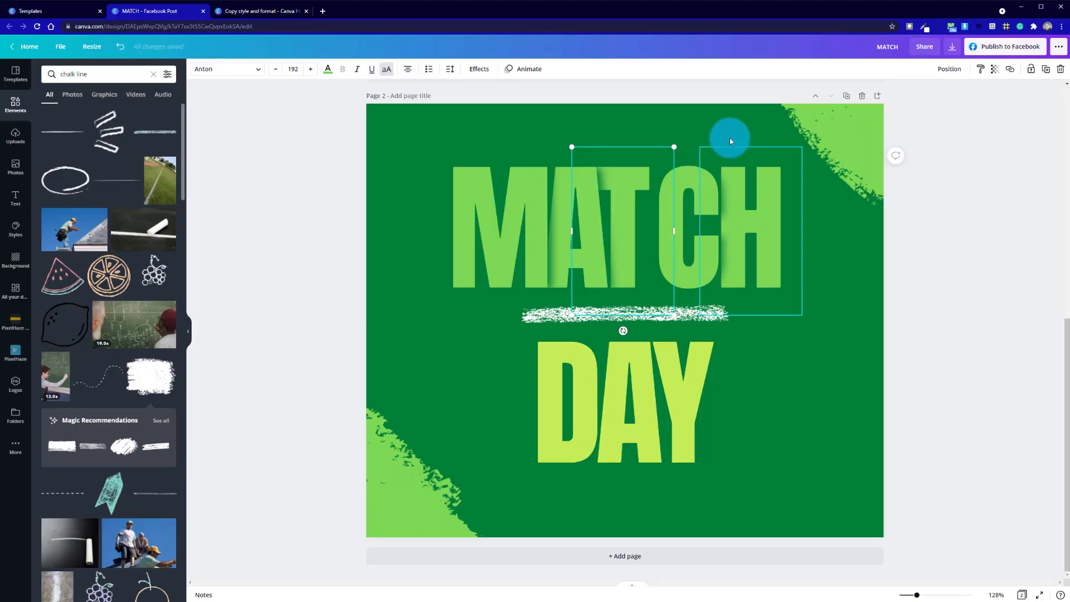
# - Nudge the letter C left until its edge tucks under the T
pyautogui.click(677, 192)
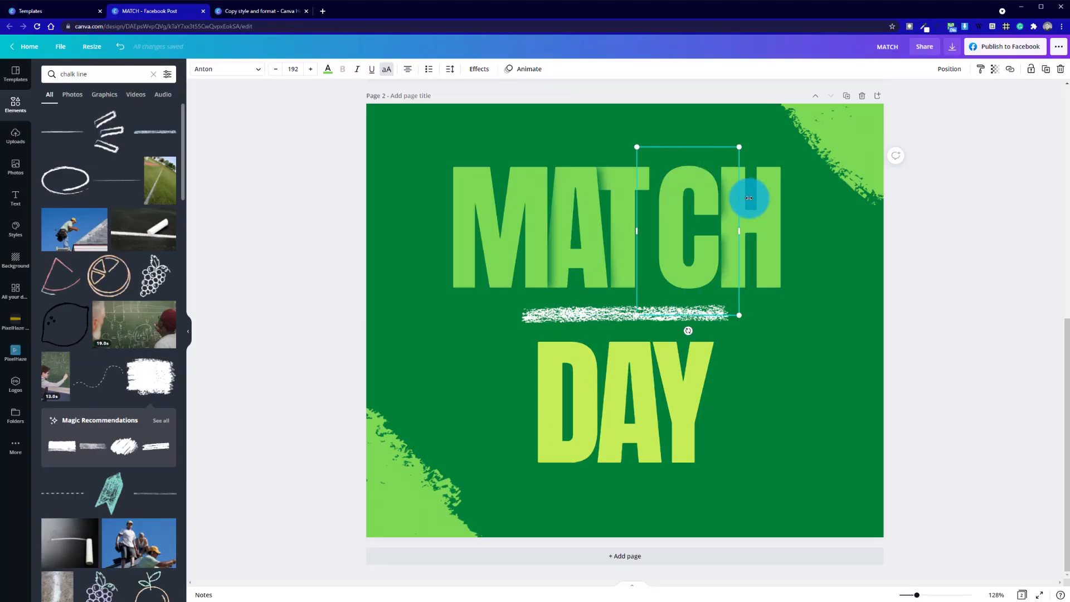
pyautogui.press('Left')
pyautogui.press('Left')
pyautogui.press('Left')
pyautogui.press('Left')
pyautogui.press('Left')
pyautogui.press('Left')
pyautogui.press('Left')
pyautogui.press('Left')
pyautogui.press('Left')
pyautogui.press('Left')
pyautogui.press('Left')
pyautogui.press('Left')
pyautogui.press('Left')
pyautogui.press('Left')
pyautogui.press('Left')
pyautogui.press('Left')
pyautogui.press('Left')
pyautogui.press('Left')
pyautogui.press('Left')
pyautogui.press('Left')
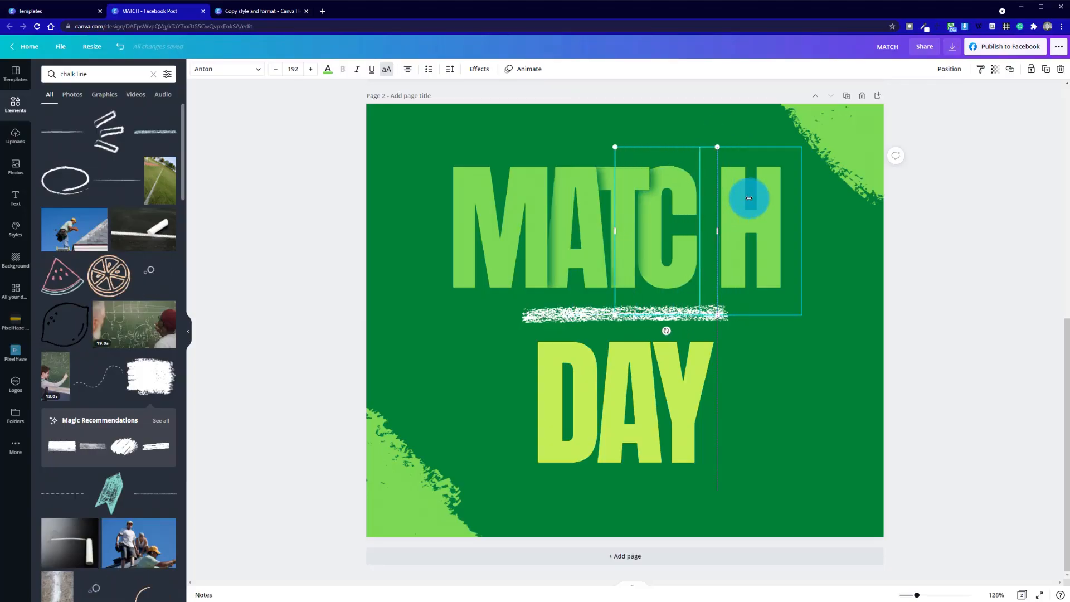
# - Nudge the letter H left until its edge tucks slightly under the C
pyautogui.click(741, 207)
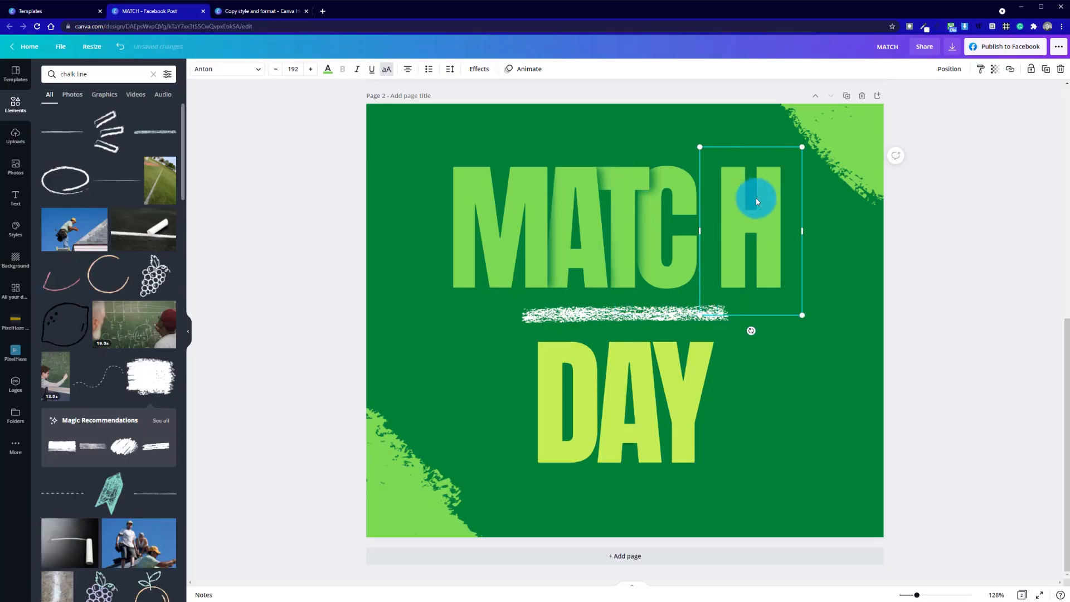
pyautogui.press('Left')
pyautogui.press('Left')
pyautogui.press('Left')
pyautogui.press('Left')
pyautogui.press('Left')
pyautogui.press('Left')
pyautogui.press('Left')
pyautogui.press('Left')
pyautogui.press('Left')
pyautogui.press('Left')
pyautogui.press('Left')
pyautogui.press('Left')
pyautogui.press('Left')
pyautogui.press('Left')
pyautogui.press('Left')
pyautogui.press('Left')
pyautogui.press('Left')
pyautogui.press('Left')
pyautogui.press('Left')
pyautogui.press('Left')
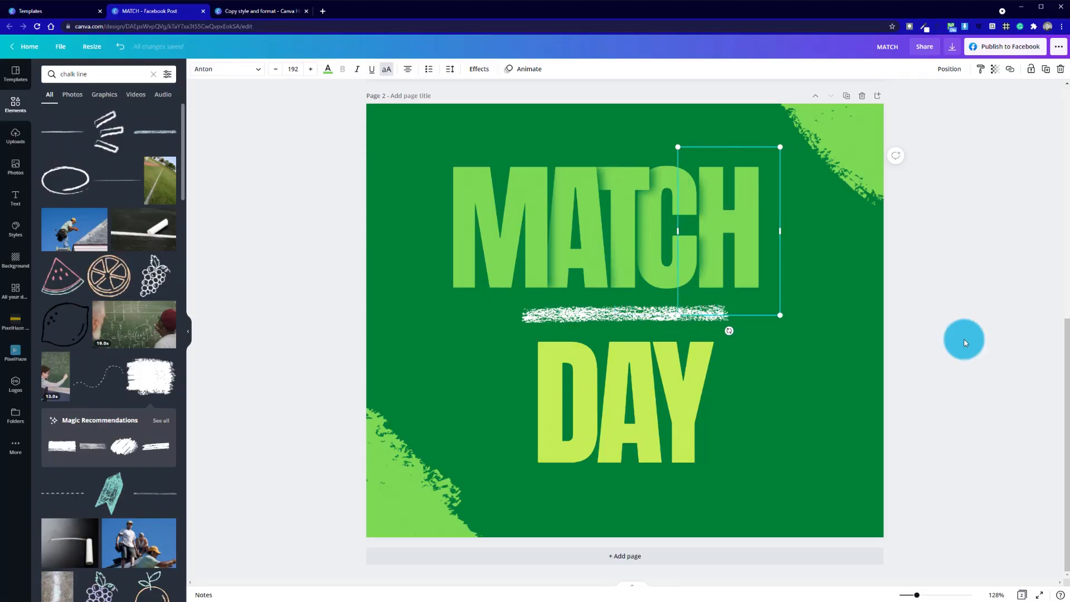
pyautogui.press('Left')
pyautogui.press('Left')
pyautogui.press('Left')
pyautogui.press('Left')
pyautogui.press('Left')
pyautogui.press('Left')
pyautogui.press('Left')
pyautogui.press('Left')
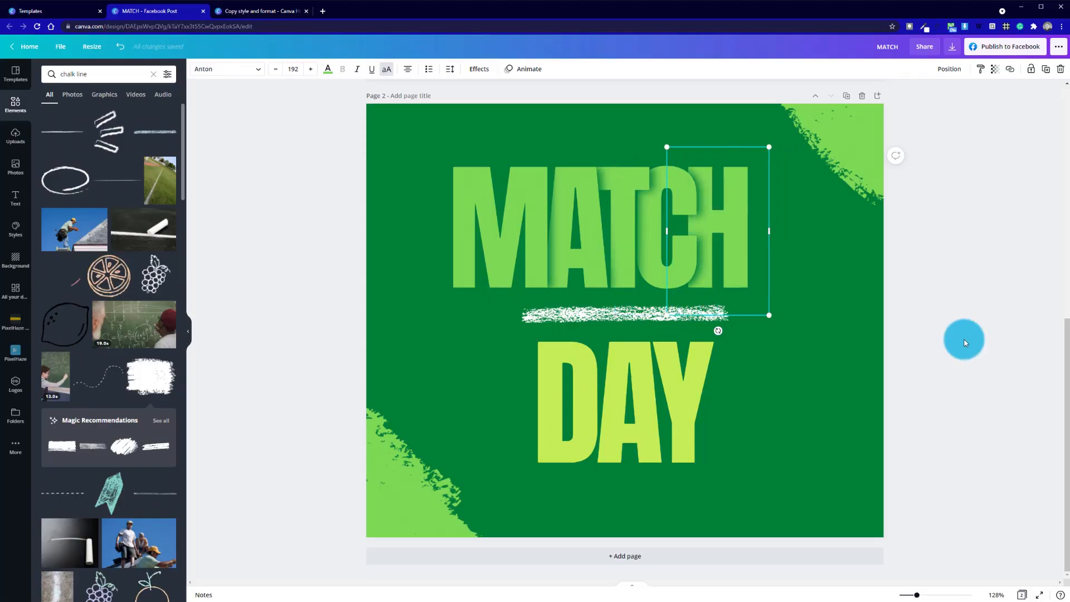
pyautogui.press('Right')
pyautogui.press('Right')
pyautogui.press('Right')
pyautogui.press('Right')
pyautogui.press('Right')
pyautogui.press('Right')
pyautogui.press('Right')
pyautogui.press('Right')
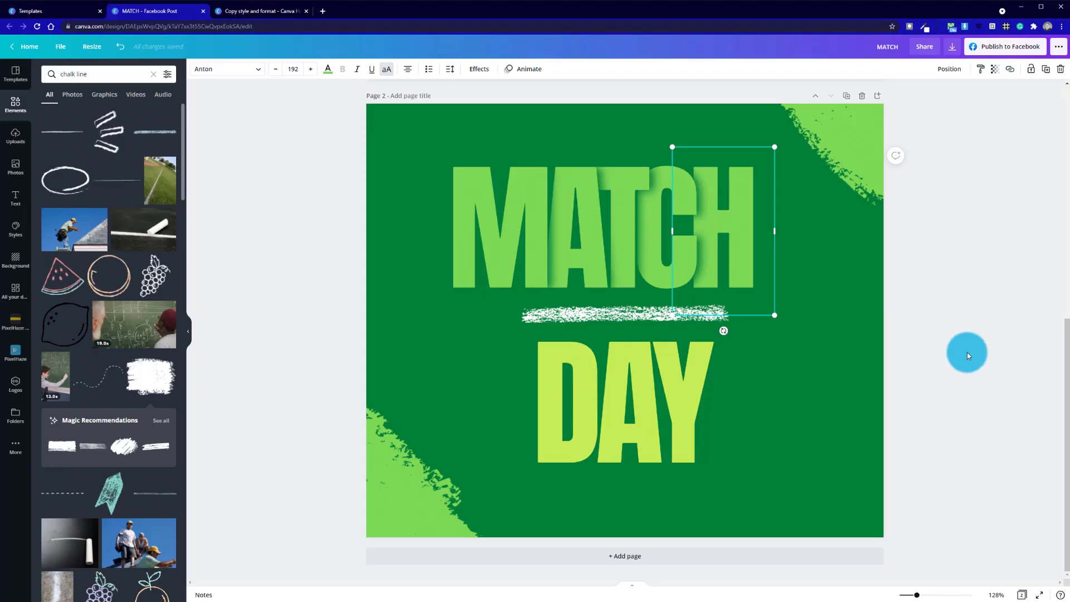
pyautogui.click(787, 354)
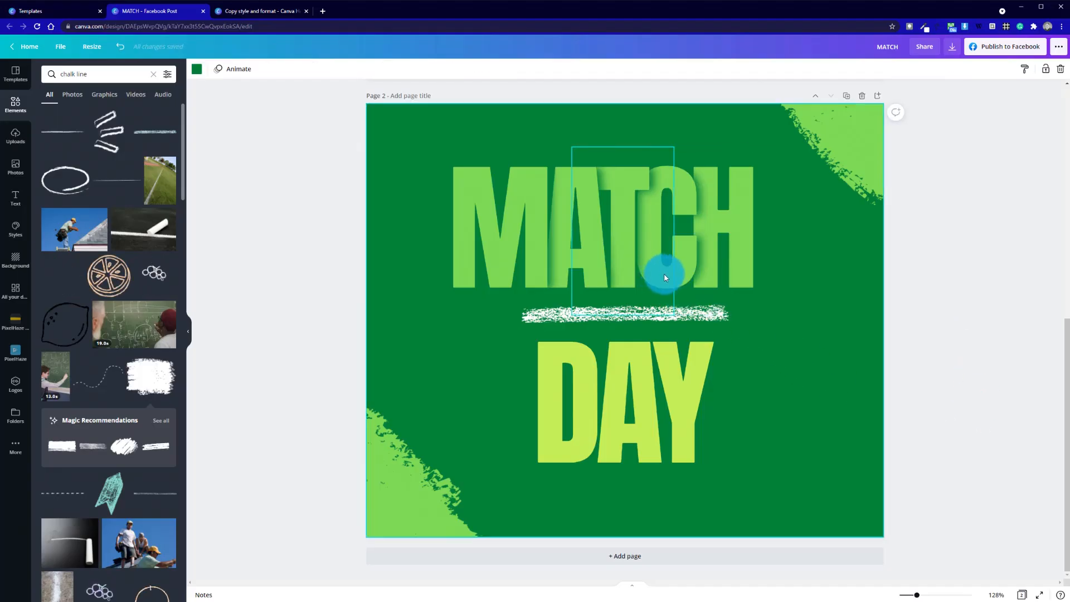
# - Nudge the letter C slightly right to even out its overlap with the T and H
pyautogui.click(696, 288)
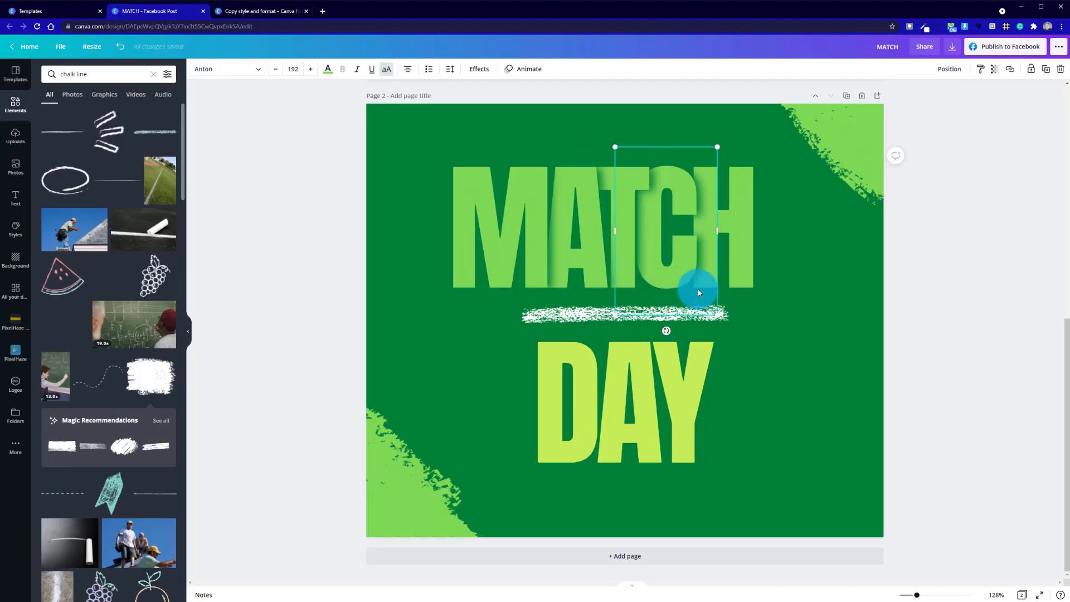
pyautogui.press('Right')
pyautogui.press('Right')
pyautogui.press('Right')
pyautogui.press('Right')
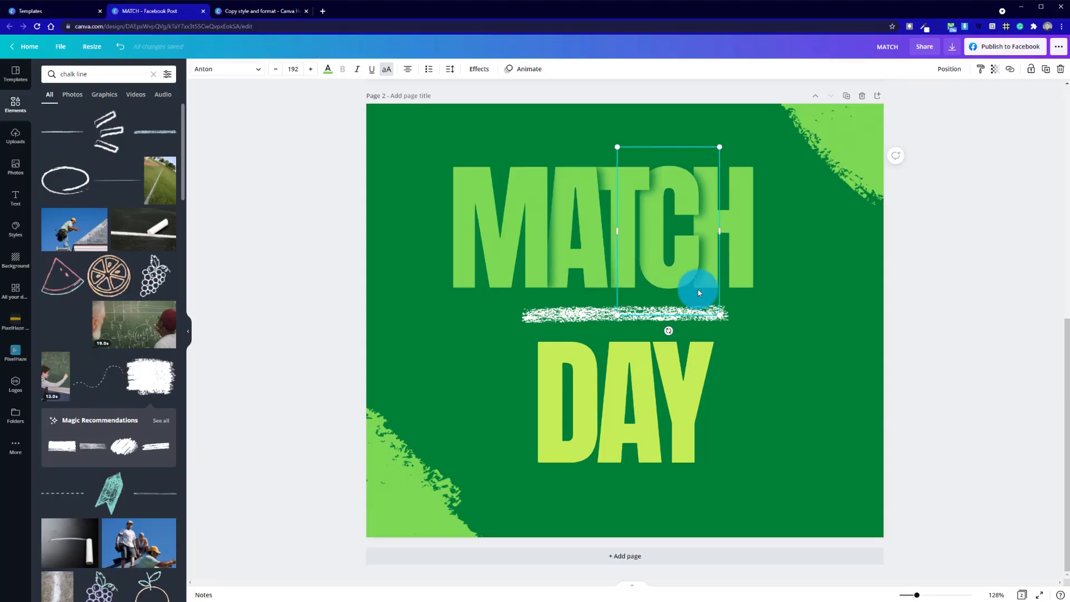
pyautogui.press('Left')
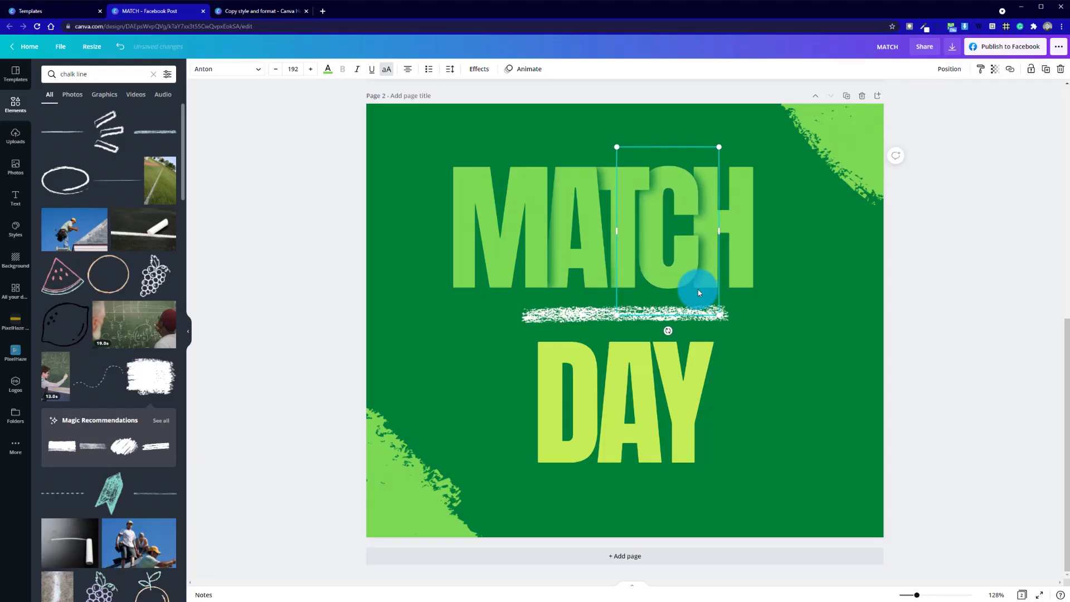
pyautogui.click(815, 345)
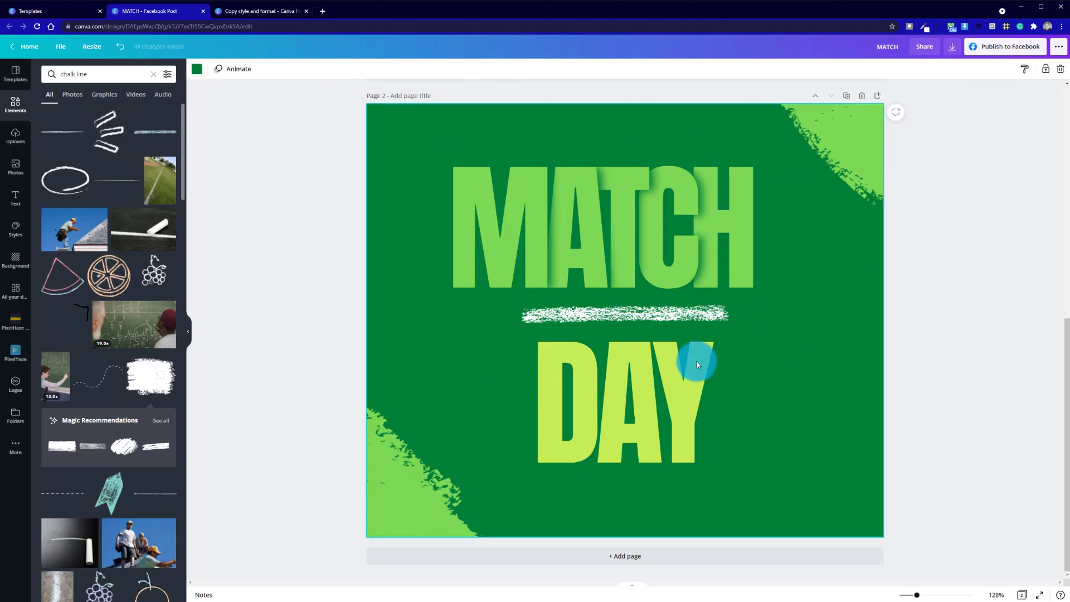
# - Select all five MATCH letters and shift them right together to centre the word above the chalk line
pyautogui.moveTo(422, 195); pyautogui.dragTo(731, 250)
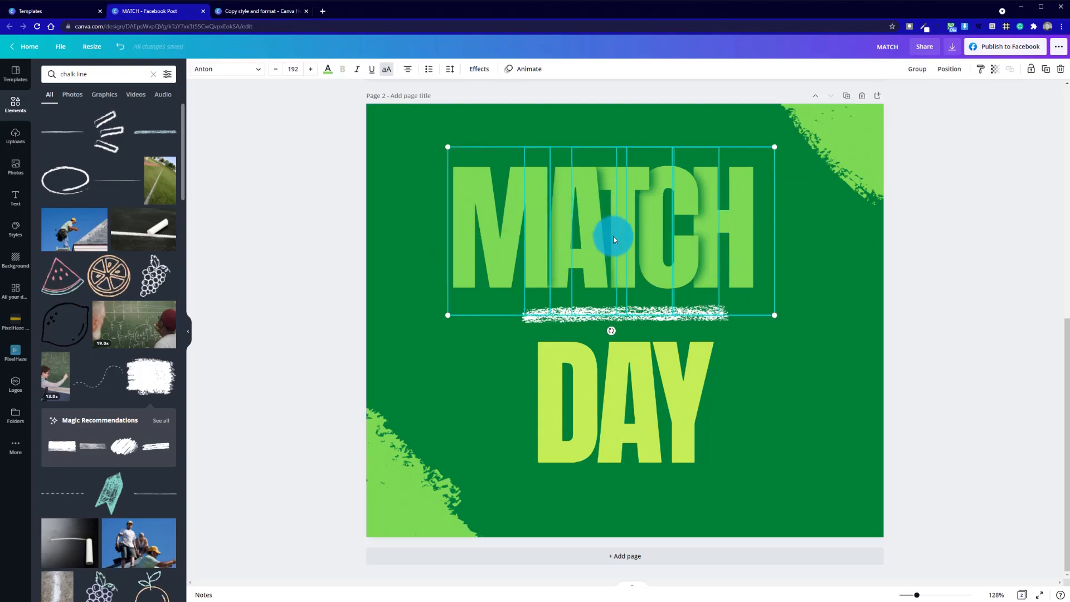
pyautogui.moveTo(611, 240); pyautogui.dragTo(620, 236)
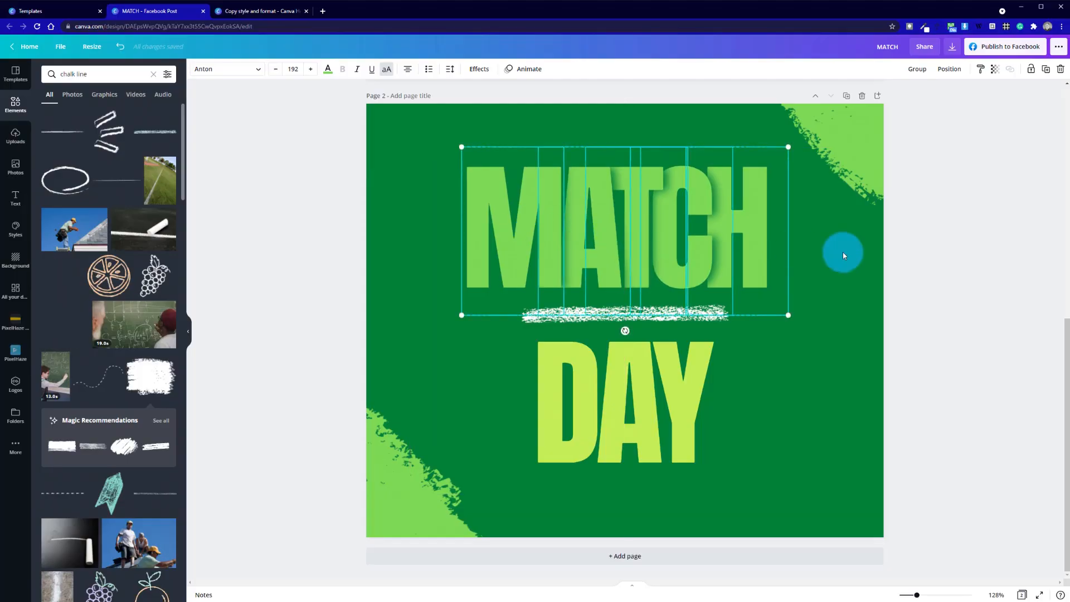
pyautogui.click(831, 394)
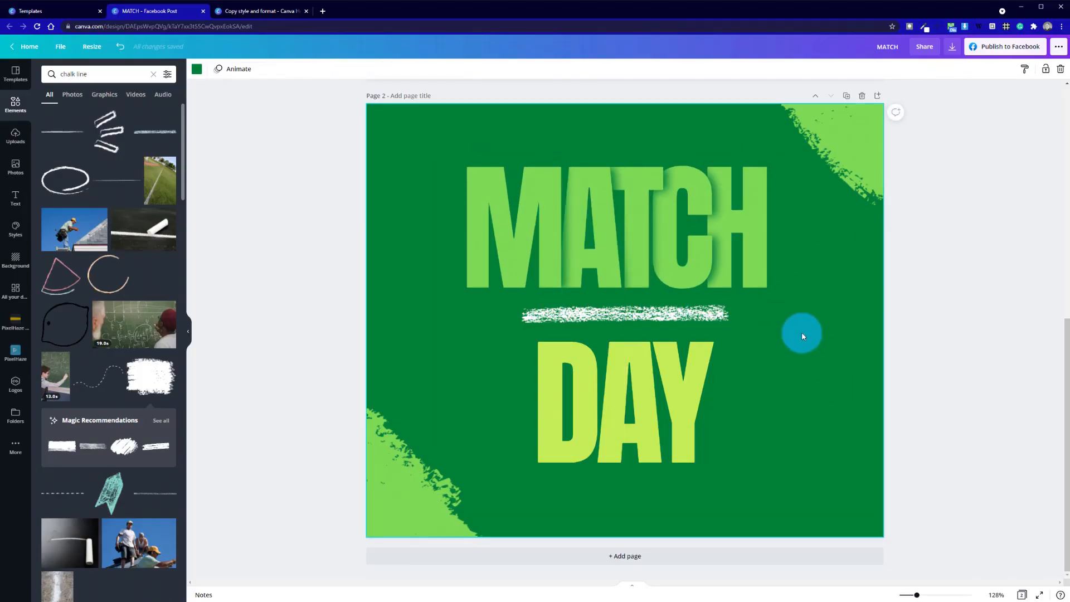
# - Recolour the letters A and C in MATCH with the yellow-green document colour
pyautogui.click(600, 229)
pyautogui.keyDown('shift'); pyautogui.click(702, 203); pyautogui.keyUp('shift')
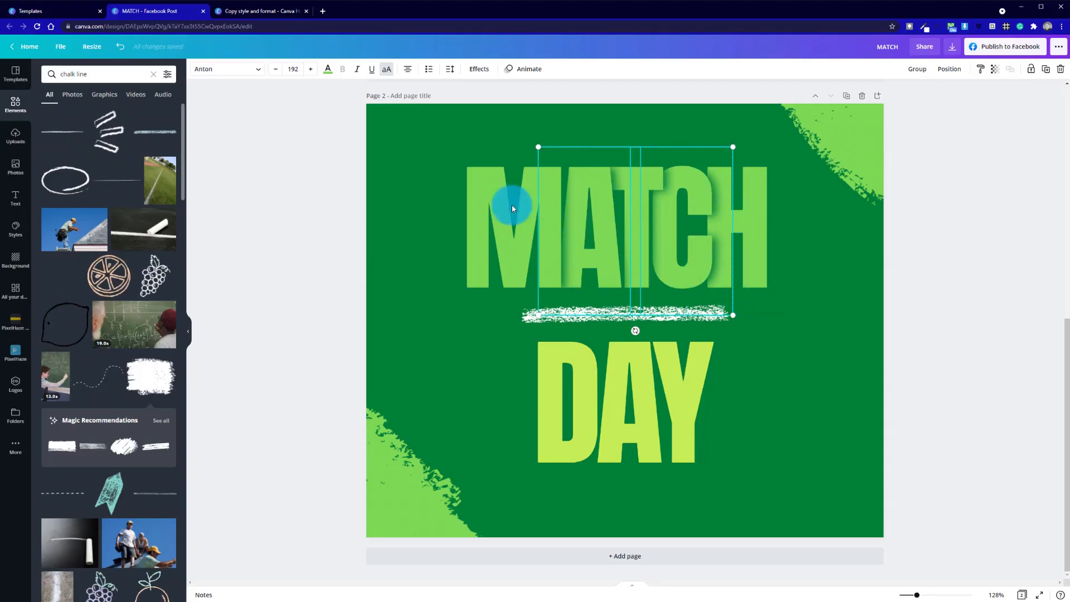
pyautogui.click(326, 72)
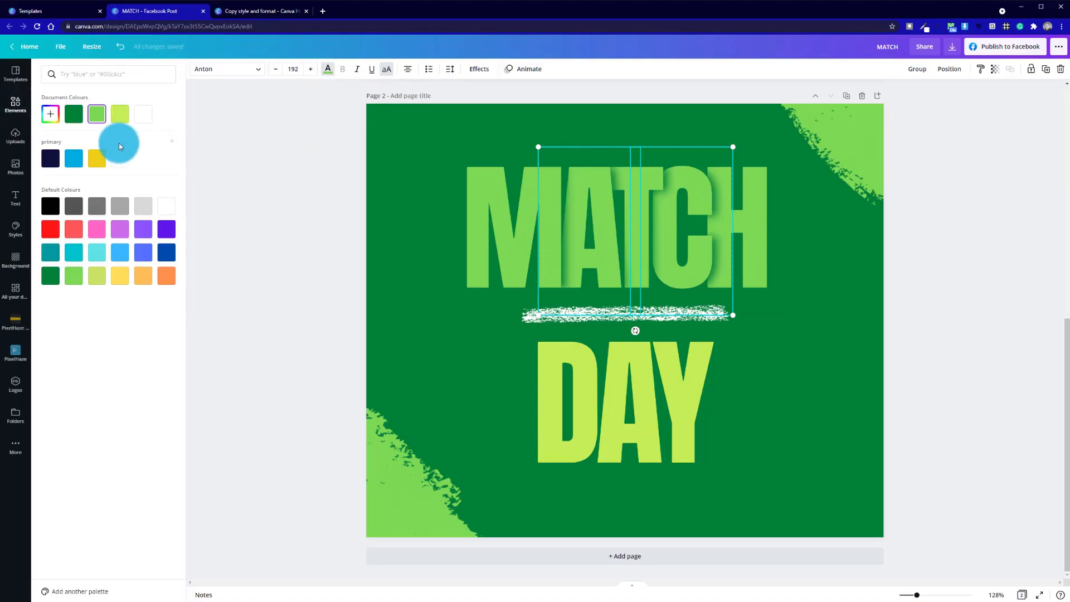
pyautogui.click(112, 119)
pyautogui.click(269, 131)
pyautogui.click(434, 244)
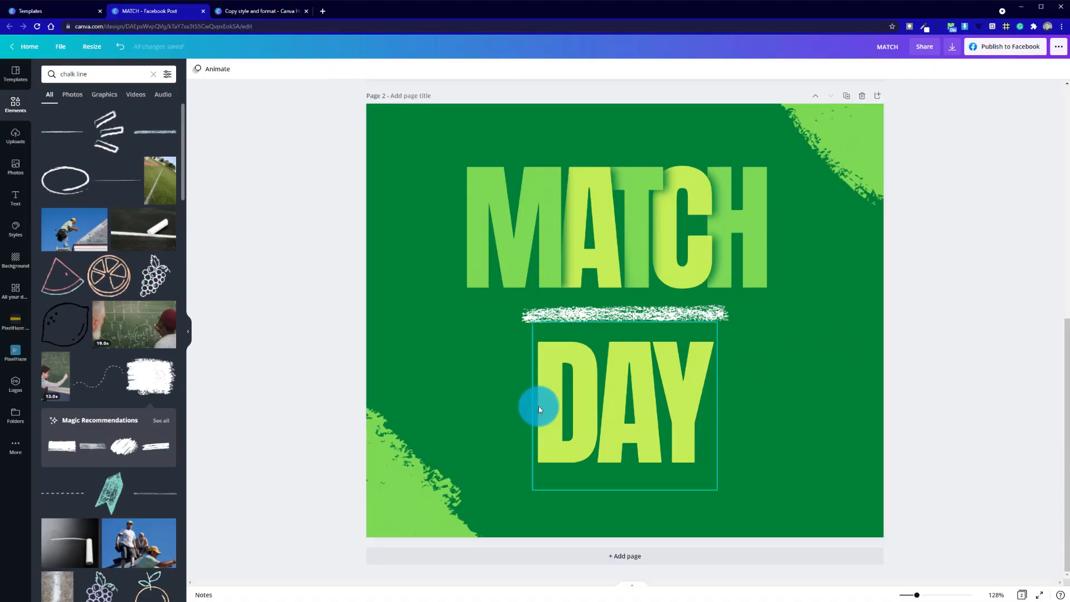
# - Ungroup the word DAY into separate letters
pyautogui.click(568, 384)
pyautogui.rightClick(650, 369)
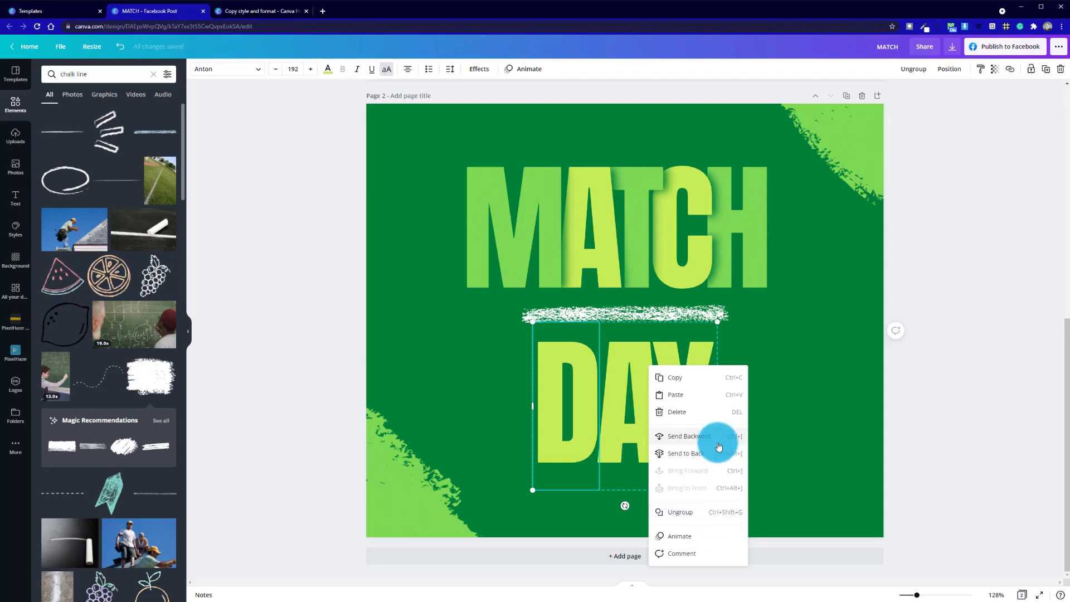
pyautogui.click(695, 511)
pyautogui.click(793, 429)
pyautogui.click(593, 397)
pyautogui.click(979, 71)
pyautogui.click(529, 223)
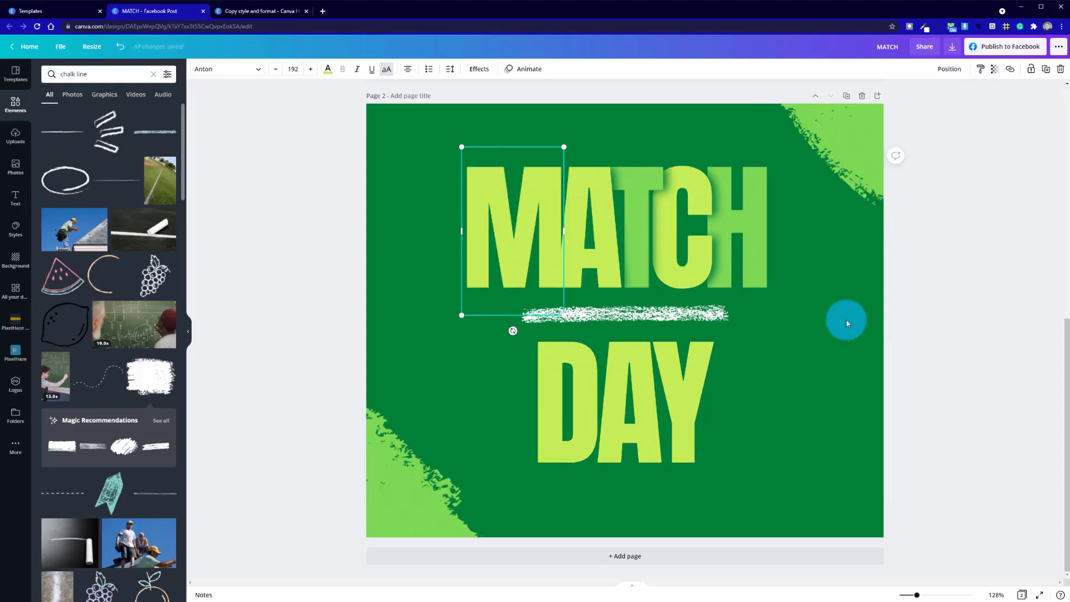
pyautogui.hotkey('ctrl', 'z')
pyautogui.click(518, 336)
# - Copy the style of the M in MATCH onto the letter D of DAY
pyautogui.click(514, 258)
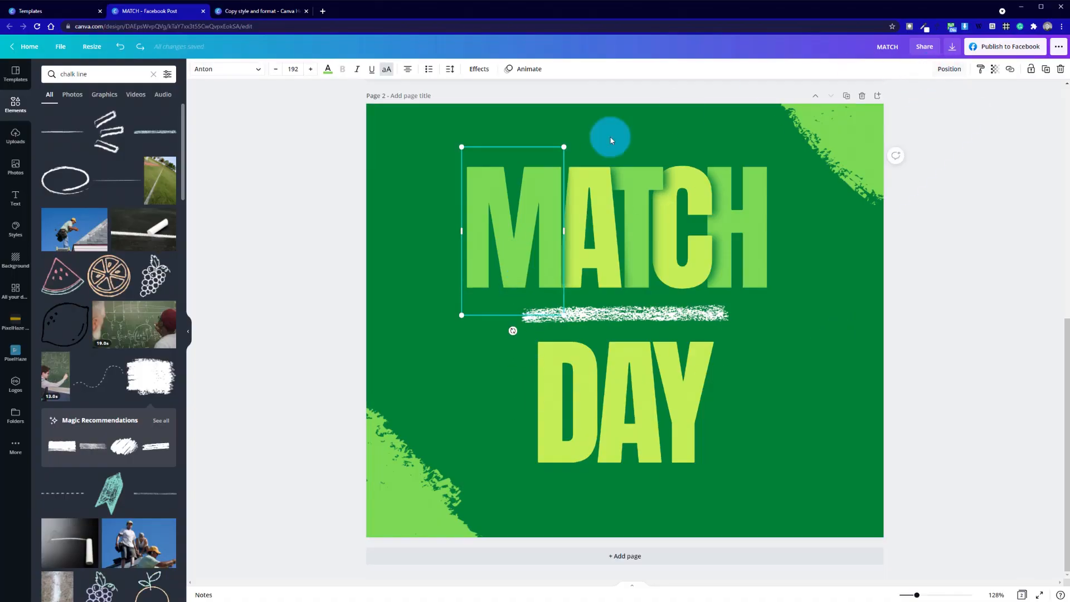
pyautogui.click(980, 73)
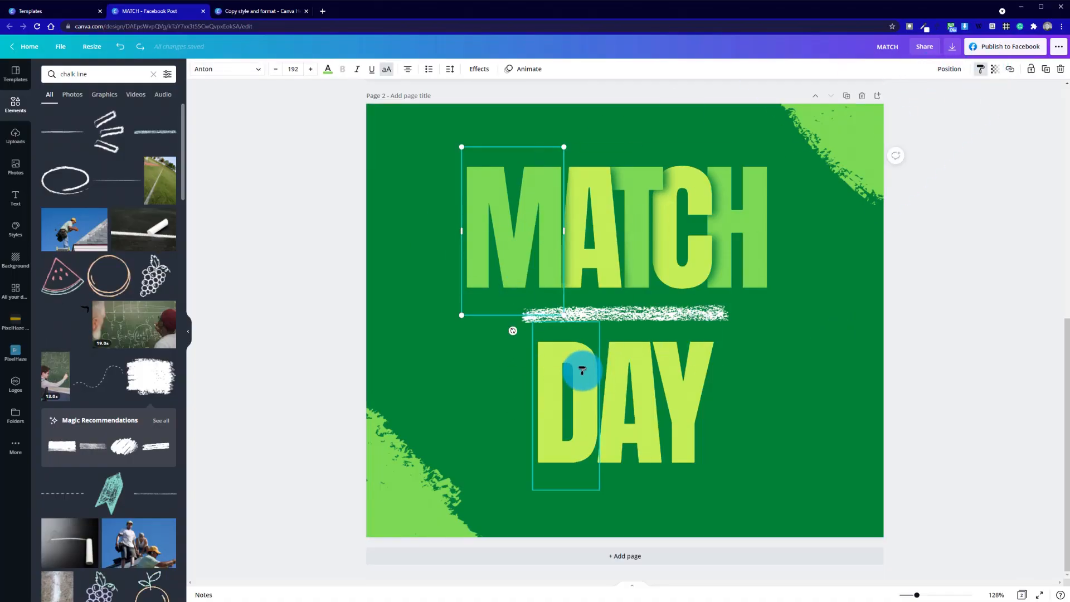
pyautogui.click(475, 370)
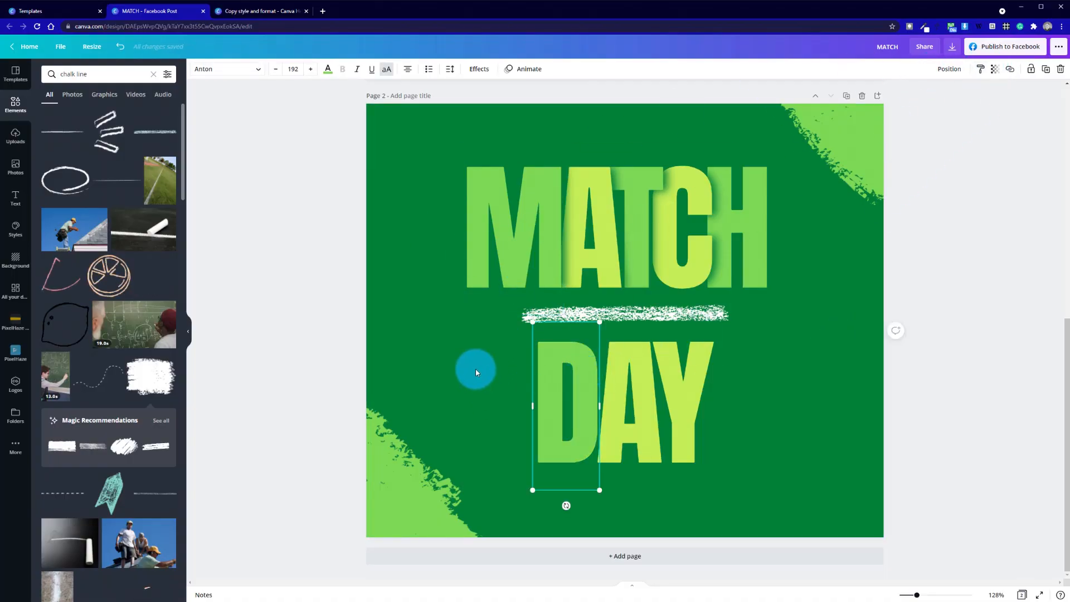
pyautogui.click(634, 377)
pyautogui.click(574, 368)
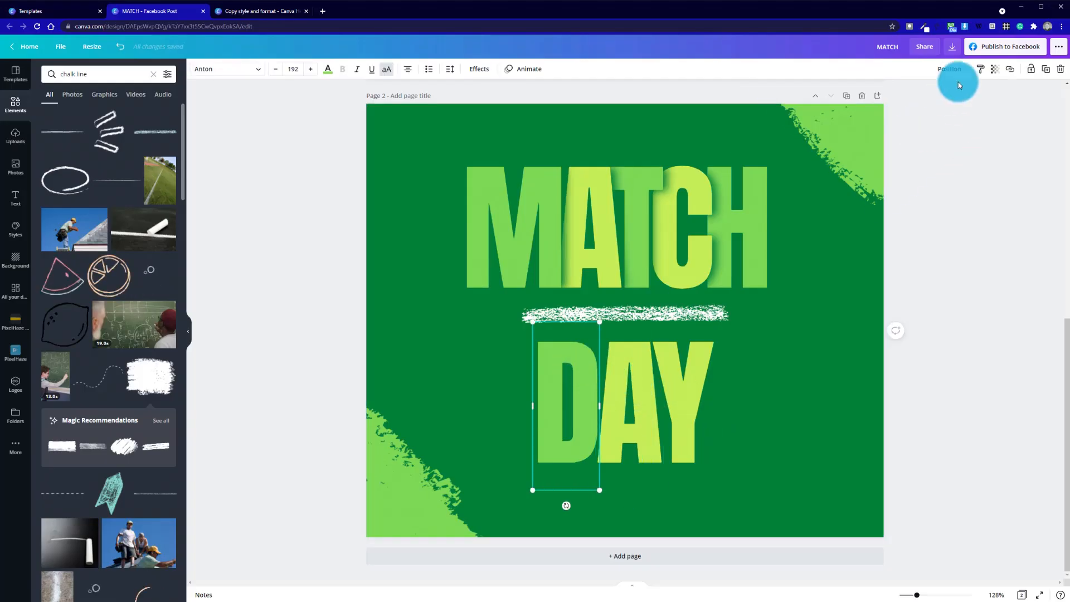
pyautogui.click(981, 70)
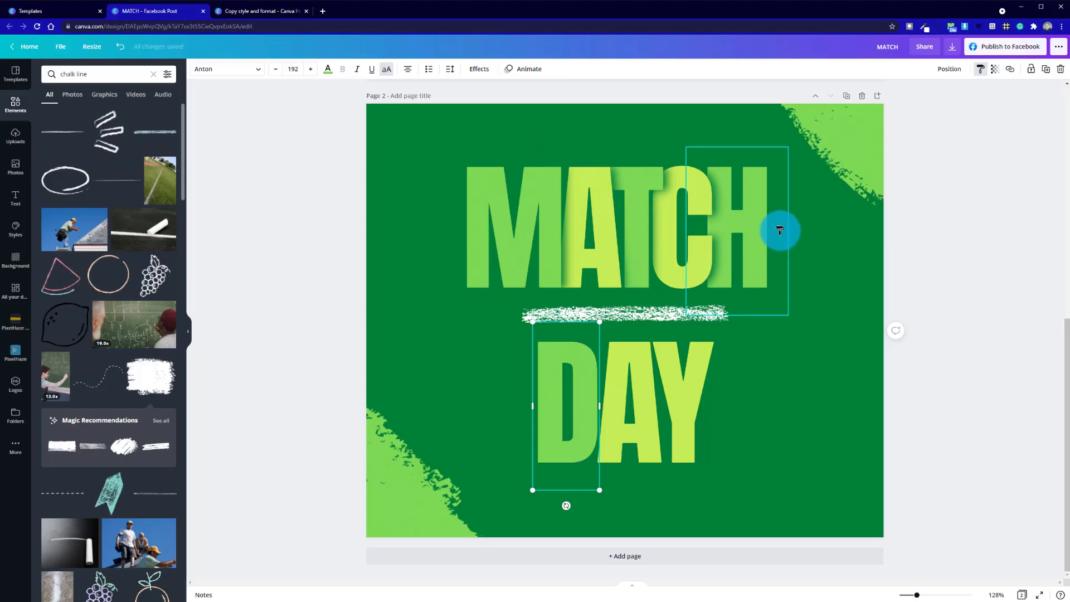
pyautogui.click(826, 247)
pyautogui.rightClick(826, 247)
pyautogui.click(797, 220)
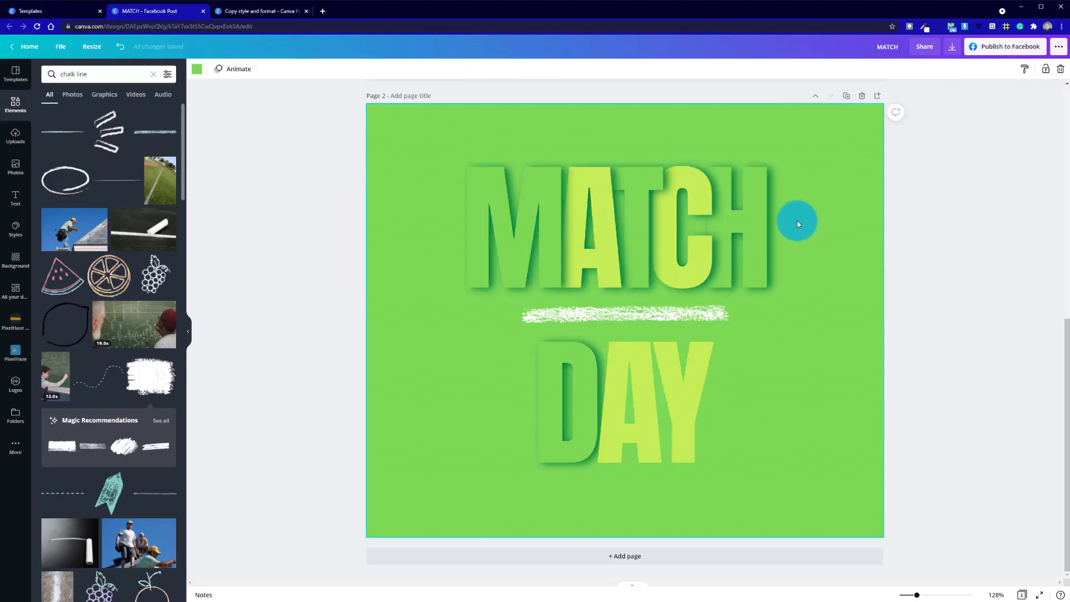
pyautogui.hotkey('ctrl', 'z')
# - Copy the yellow-green shadowed style of the A in MATCH onto the letter D of DAY
pyautogui.click(596, 192)
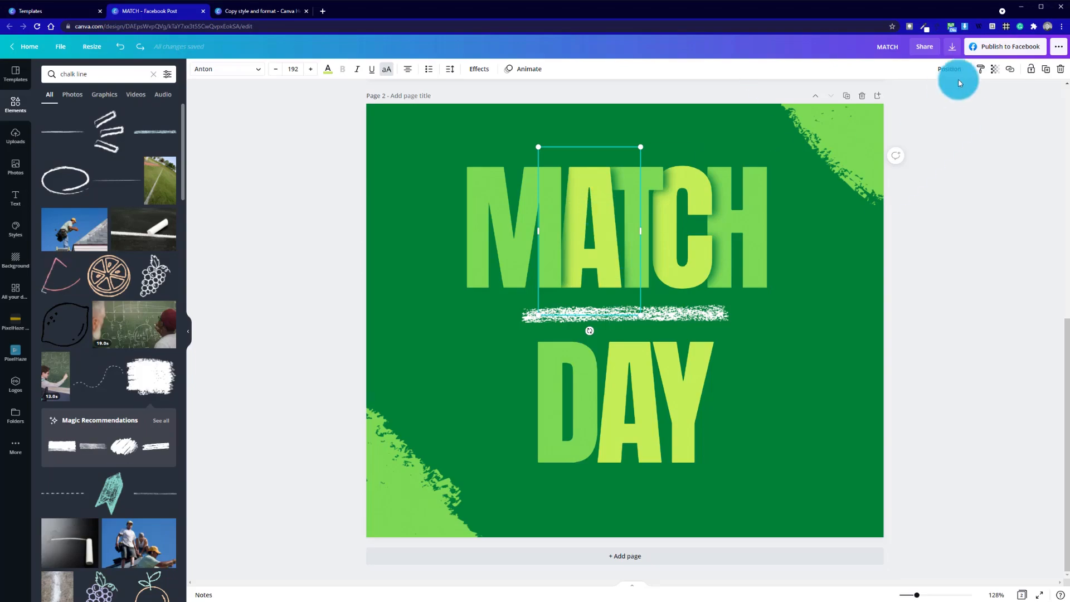
pyautogui.click(980, 68)
pyautogui.click(585, 360)
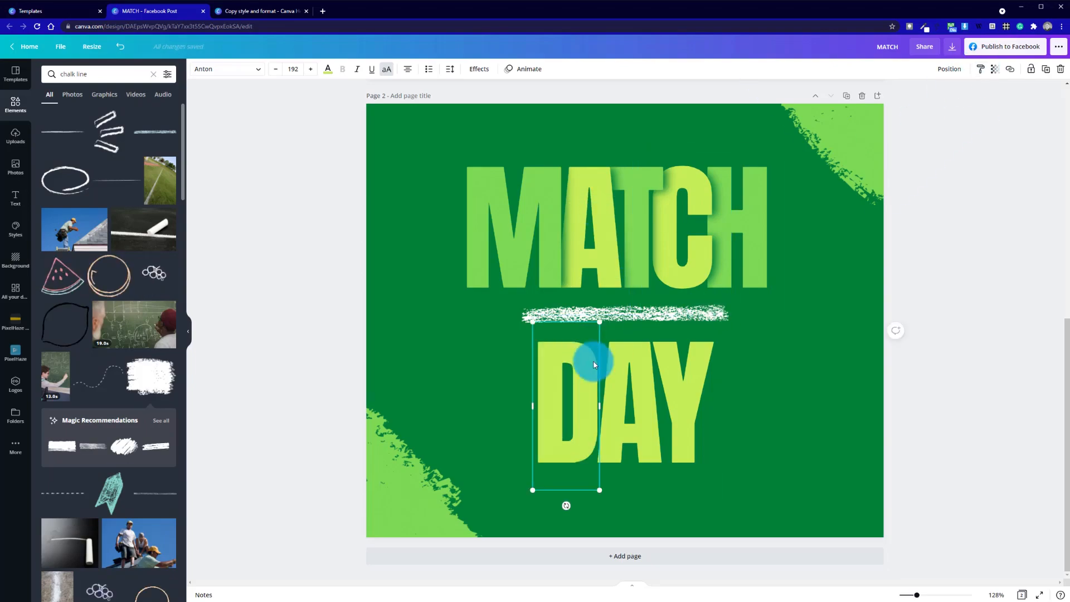
pyautogui.click(791, 349)
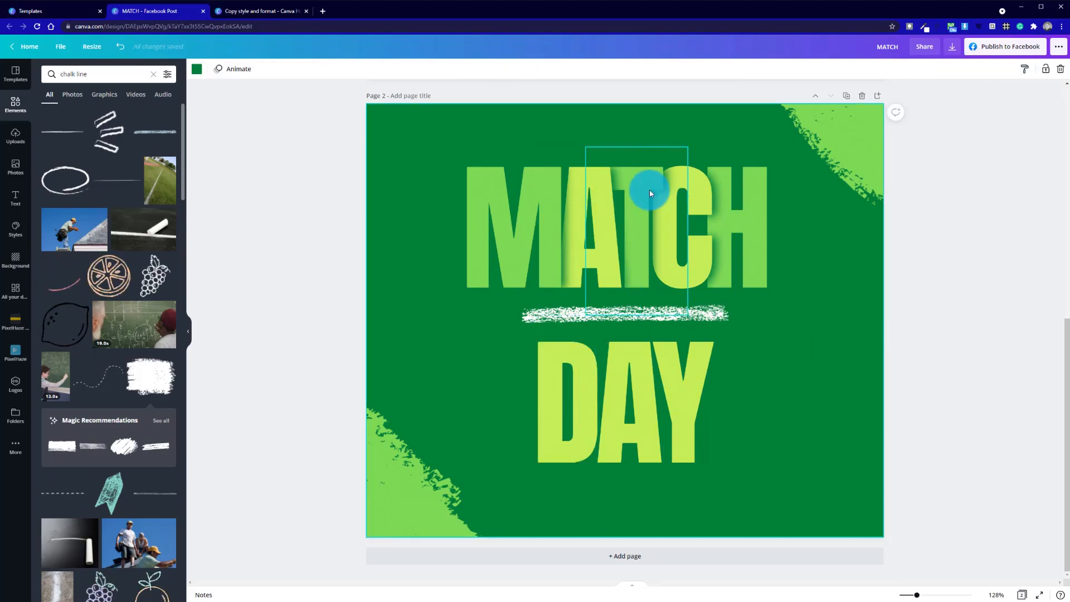
# - Copy the light green shadowed style of the M in MATCH onto the letter A of DAY
pyautogui.click(501, 206)
pyautogui.click(979, 69)
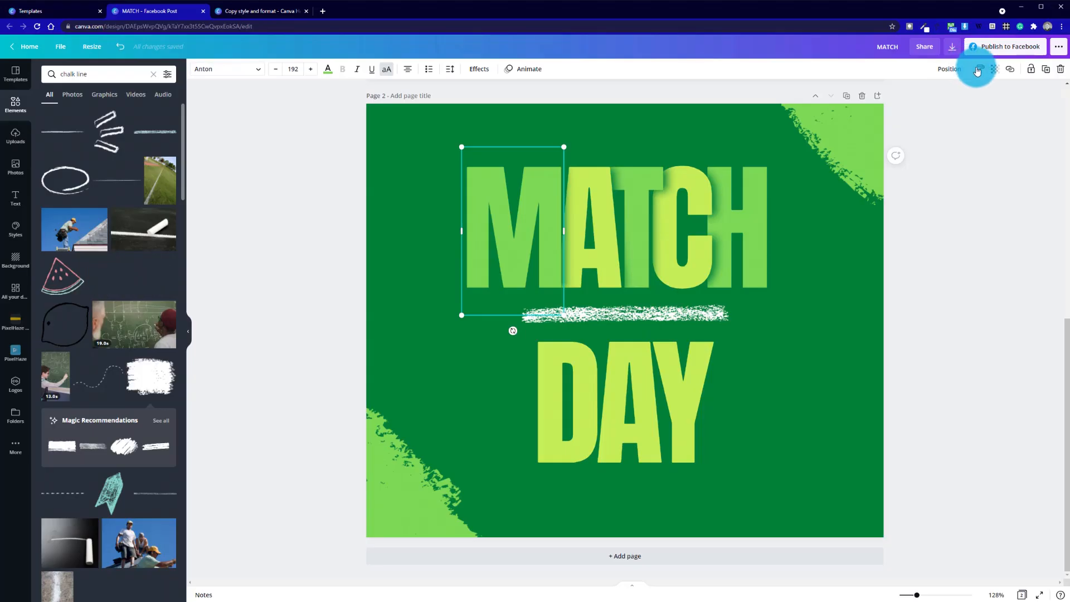
pyautogui.click(623, 363)
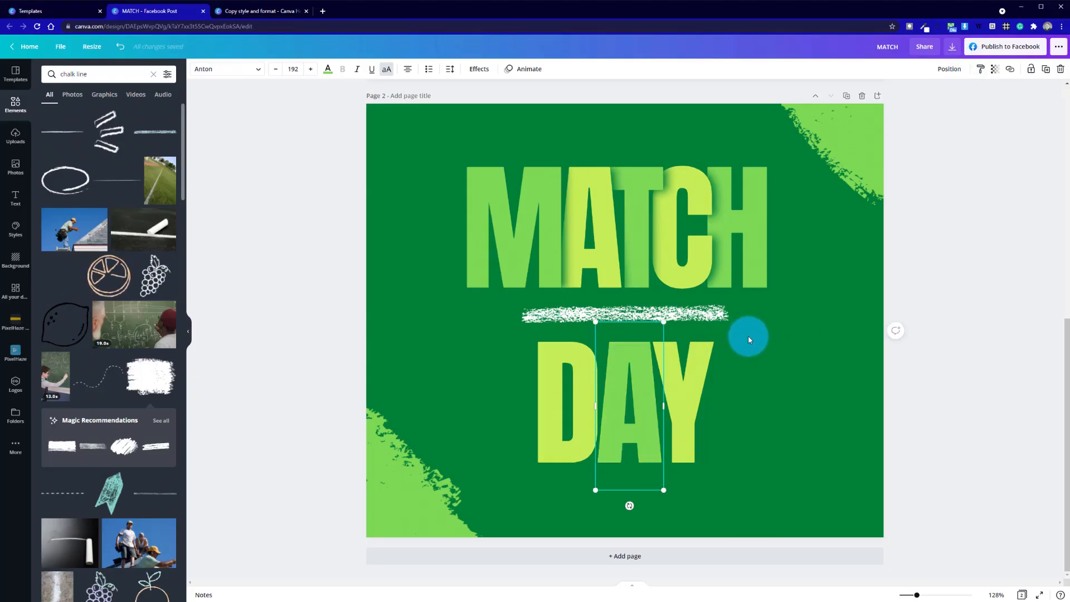
# - Copy the yellow-green shadowed style of the A in MATCH onto the letter Y of DAY
pyautogui.click(588, 206)
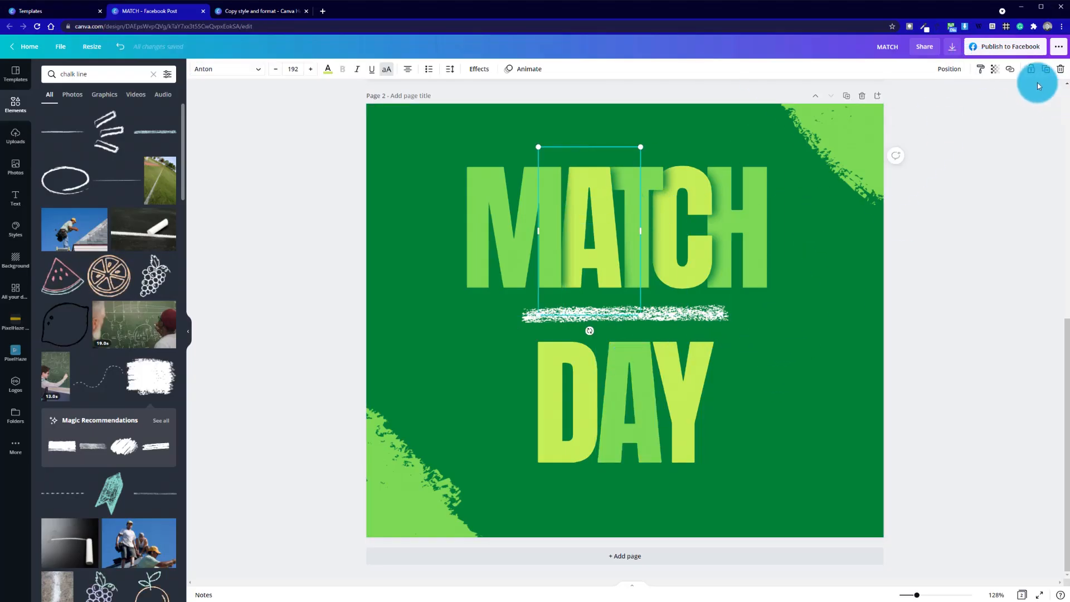
pyautogui.click(971, 71)
pyautogui.click(696, 382)
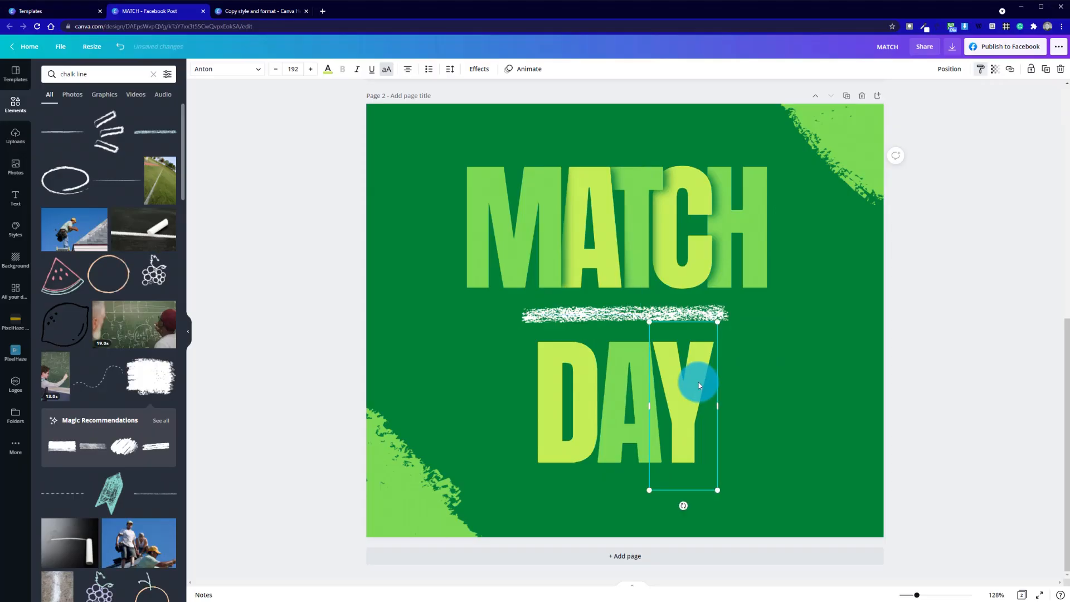
pyautogui.click(770, 383)
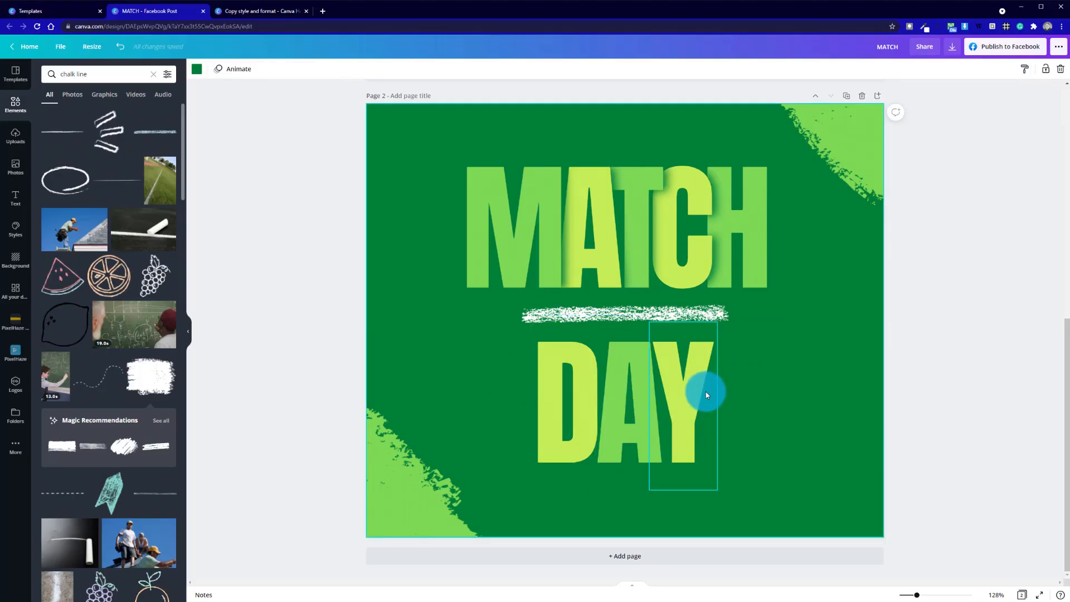
pyautogui.moveTo(629, 385); pyautogui.dragTo(623, 384)
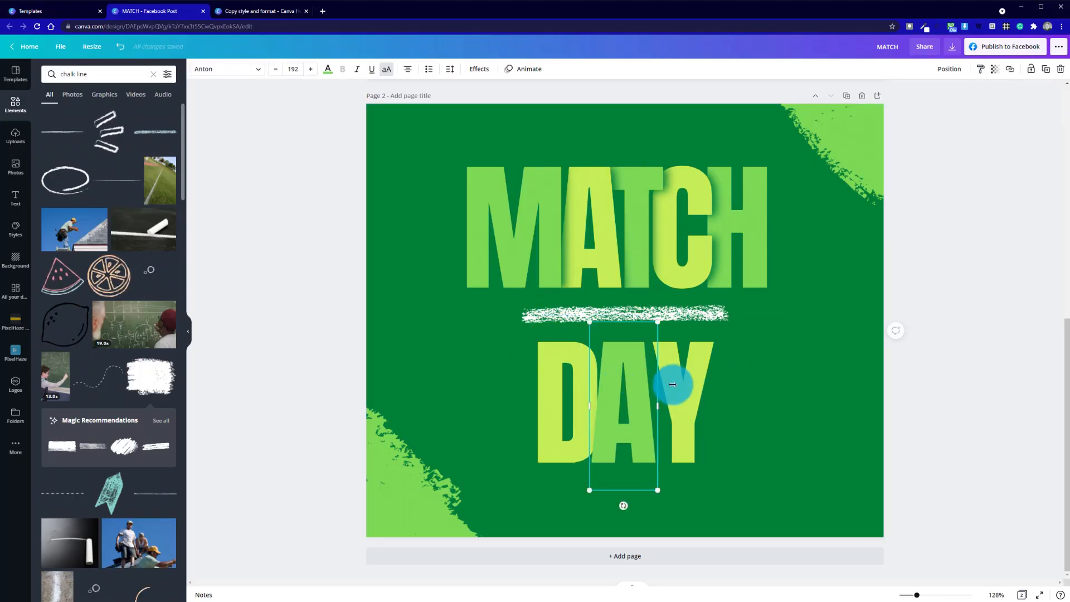
pyautogui.hotkey('ctrl', 'z')
pyautogui.click(841, 358)
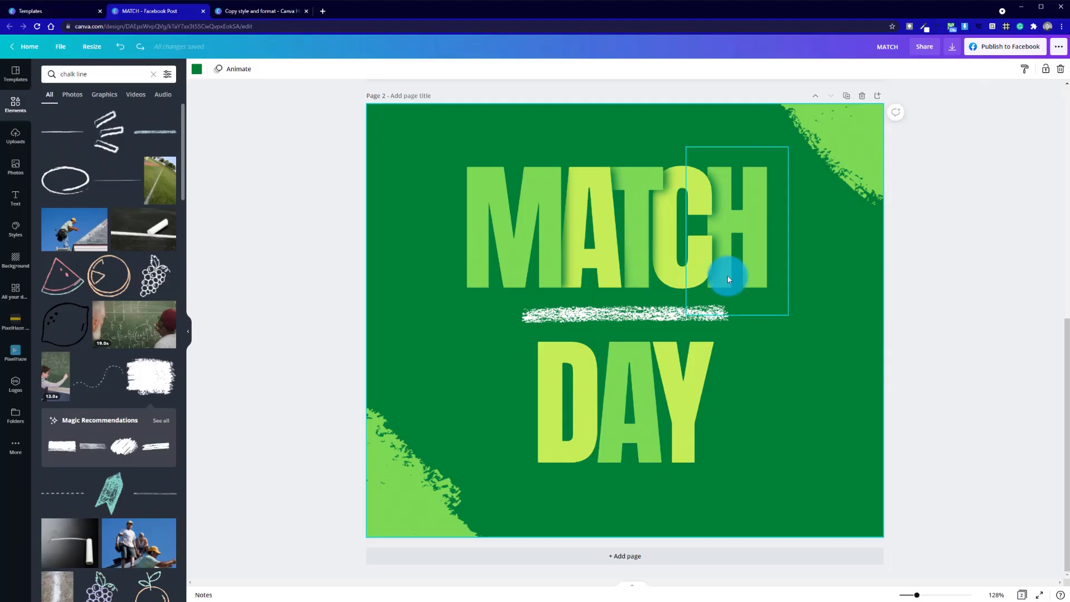
# - Copy the style of the letter C in MATCH onto the A of the same word
pyautogui.click(697, 256)
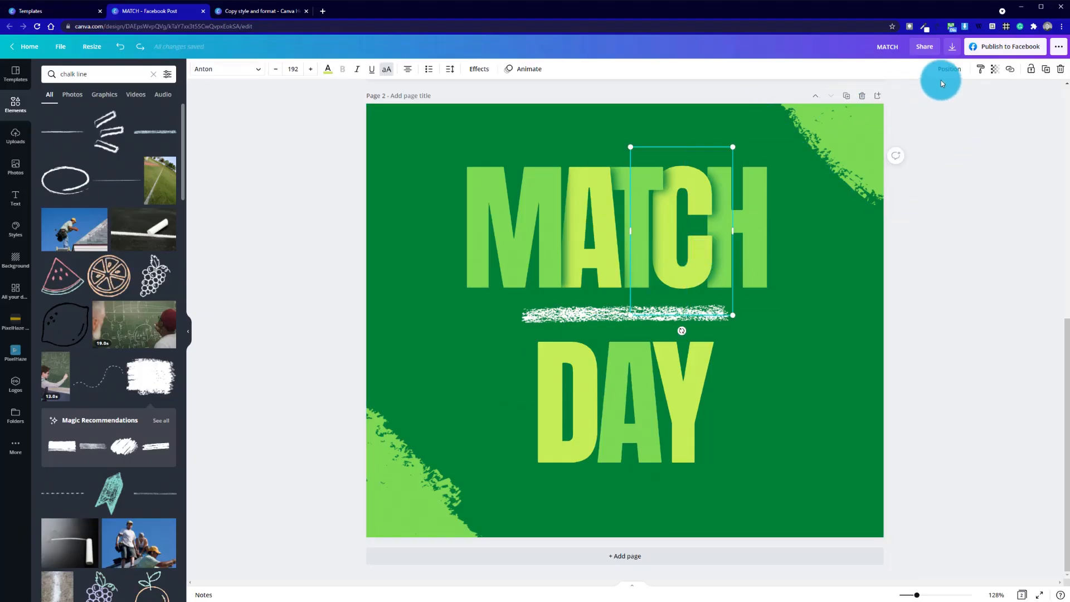
pyautogui.click(983, 69)
pyautogui.click(563, 184)
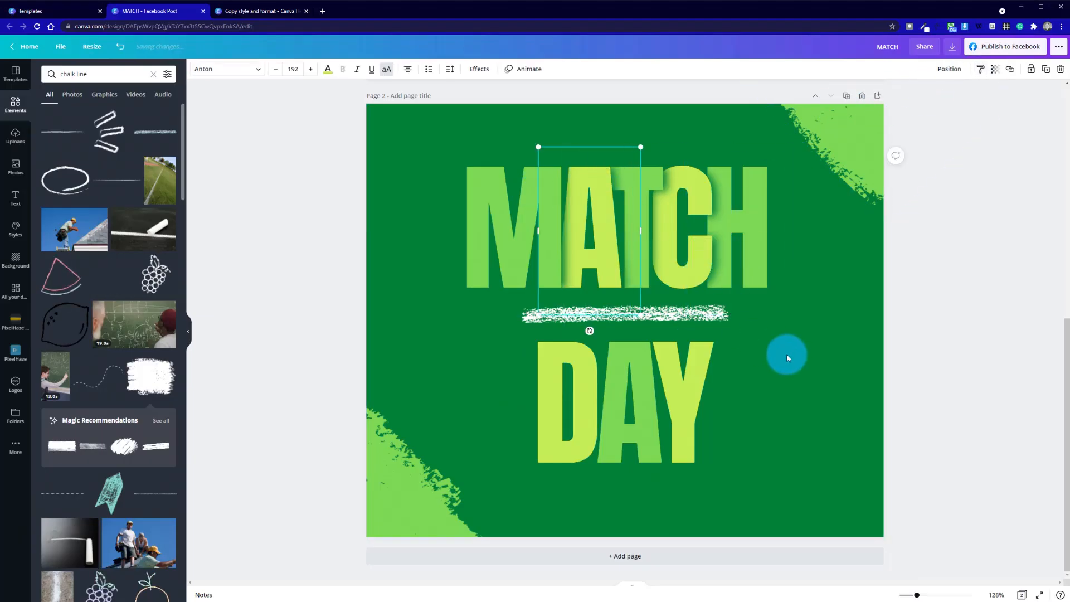
# - Copy the style of the A in MATCH onto the letters D and Y of DAY
pyautogui.click(786, 353)
pyautogui.click(604, 204)
pyautogui.click(980, 69)
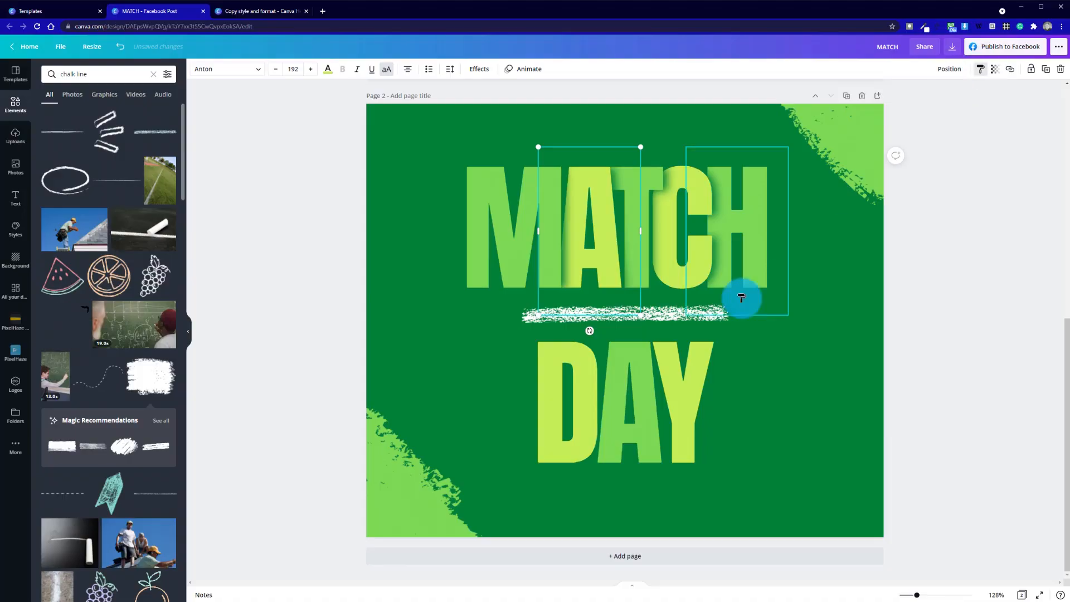
pyautogui.click(583, 367)
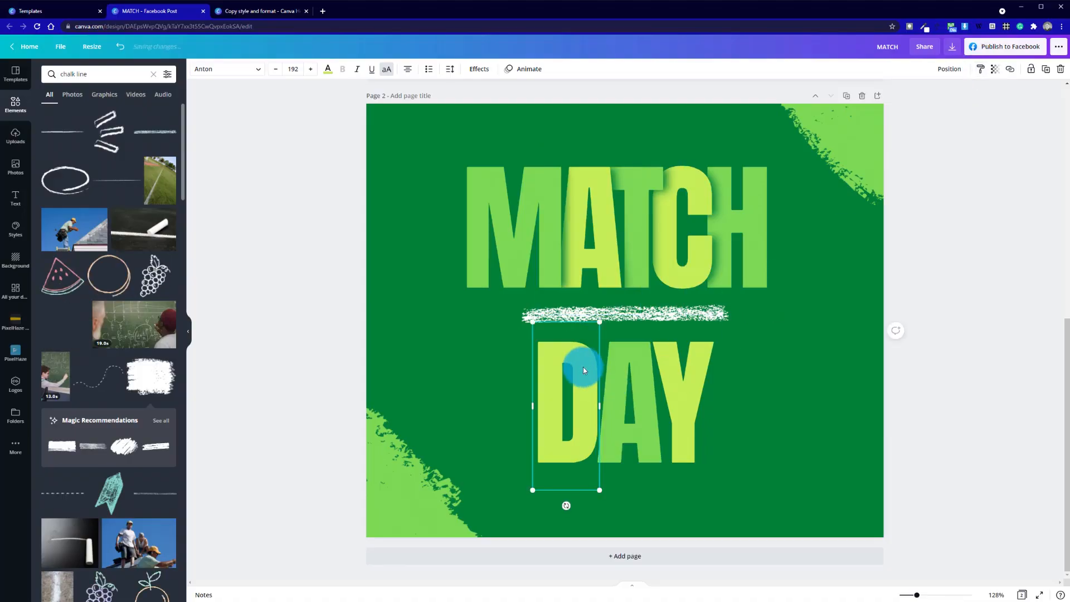
pyautogui.click(791, 381)
pyautogui.click(591, 254)
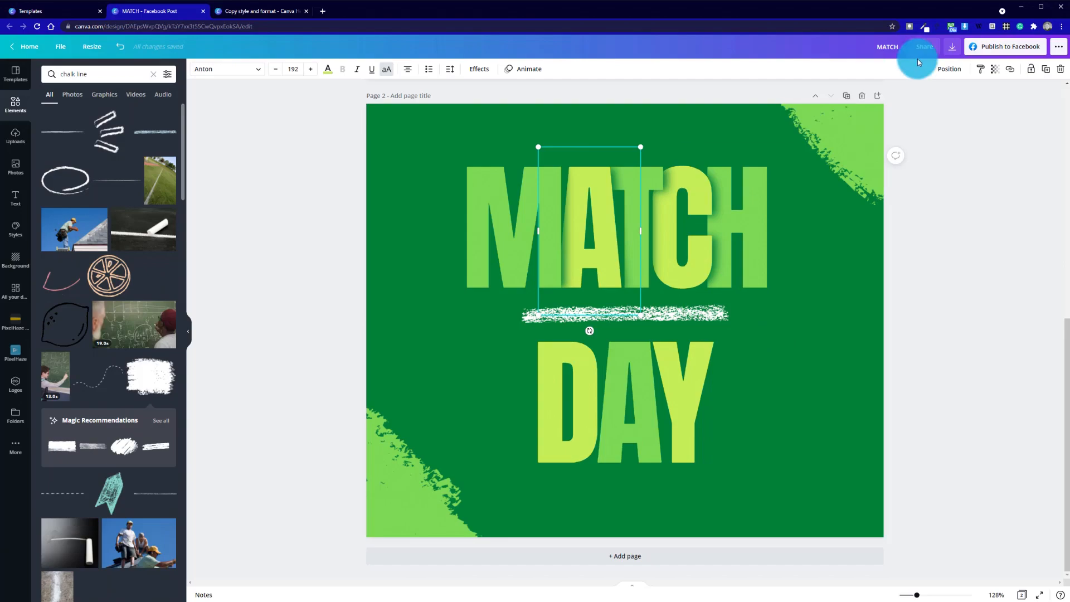
pyautogui.click(981, 70)
pyautogui.click(693, 354)
pyautogui.click(724, 388)
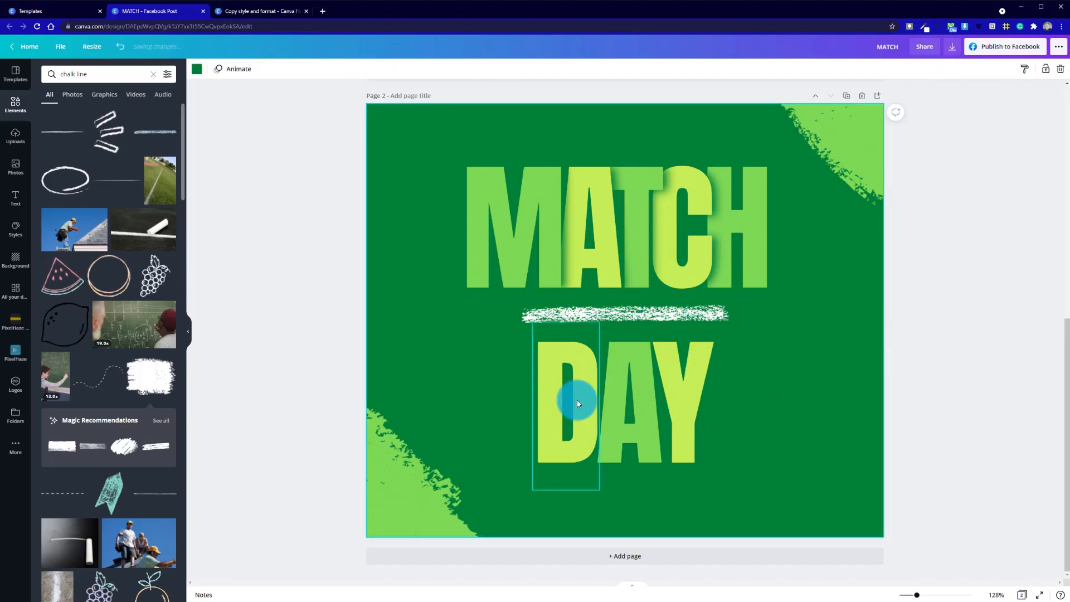
# - Bring the letter A of DAY to the front so it sits above the neighbouring Y
pyautogui.click(642, 390)
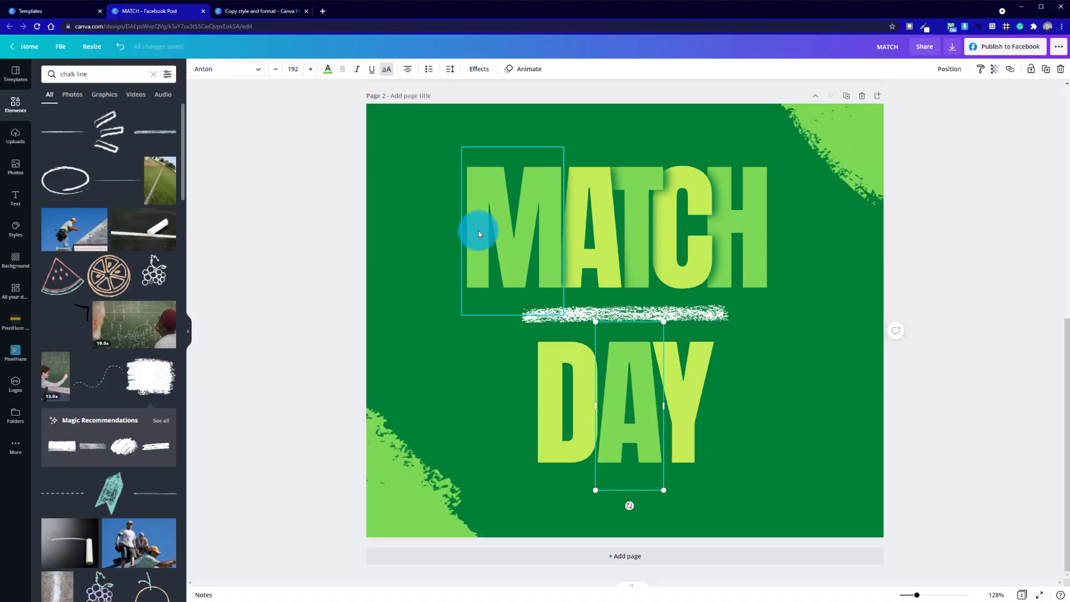
pyautogui.click(690, 425)
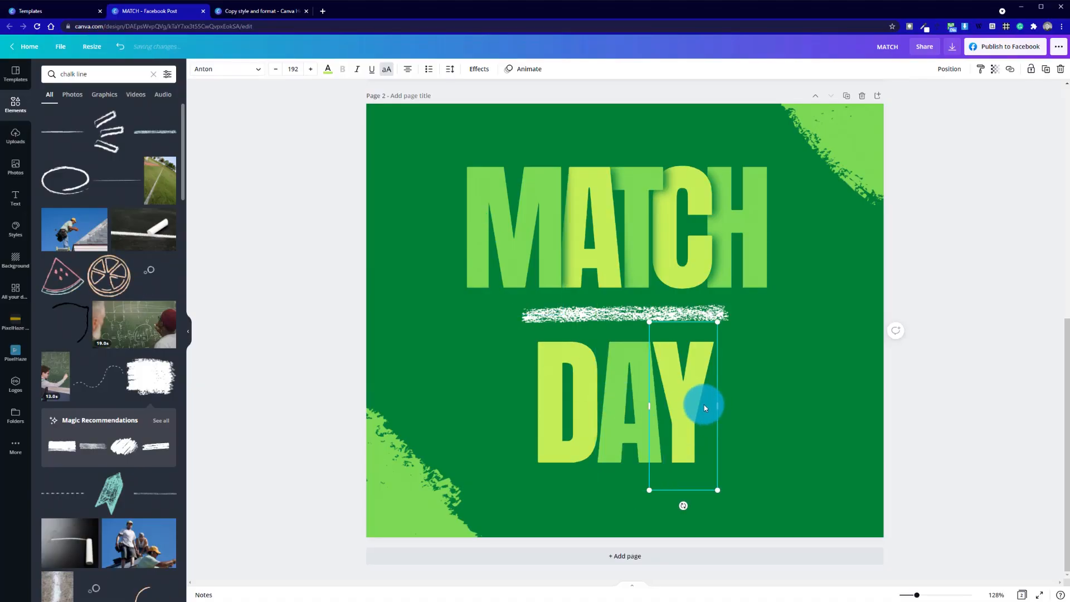
pyautogui.rightClick(691, 382)
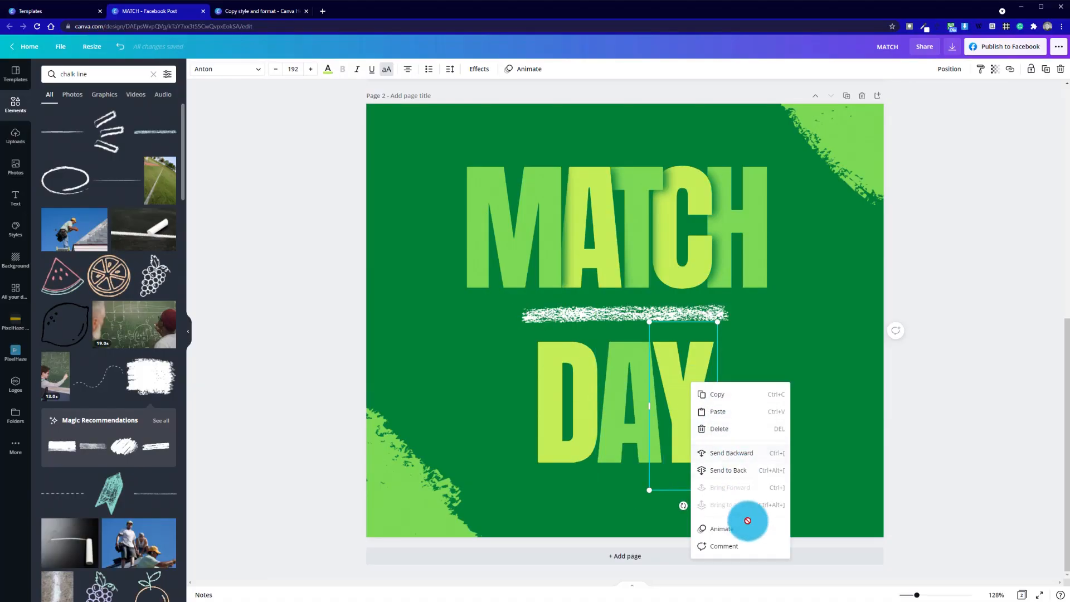
pyautogui.click(628, 425)
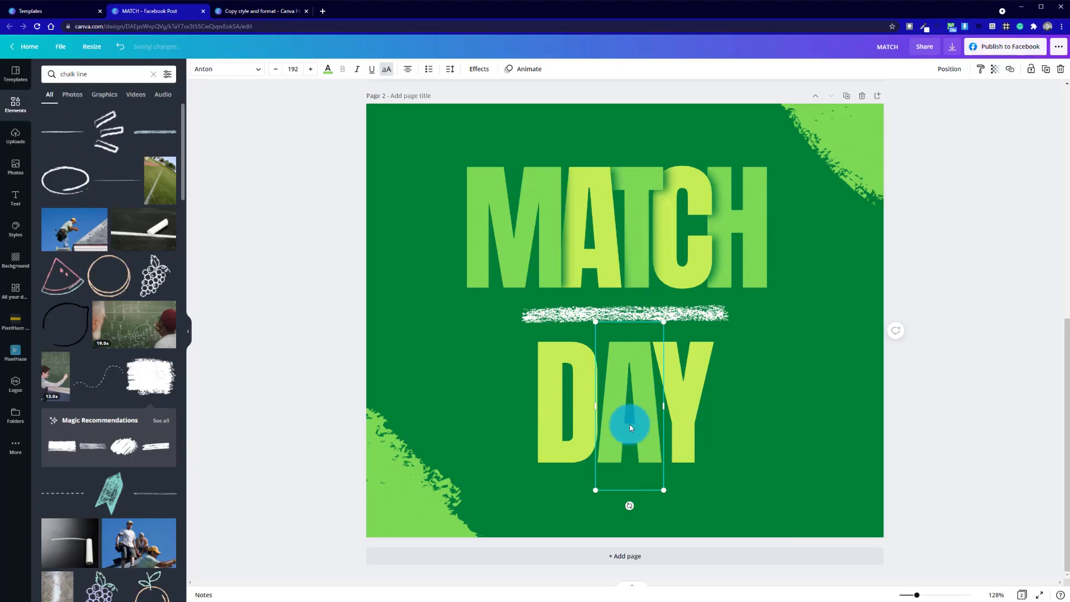
pyautogui.rightClick(630, 425)
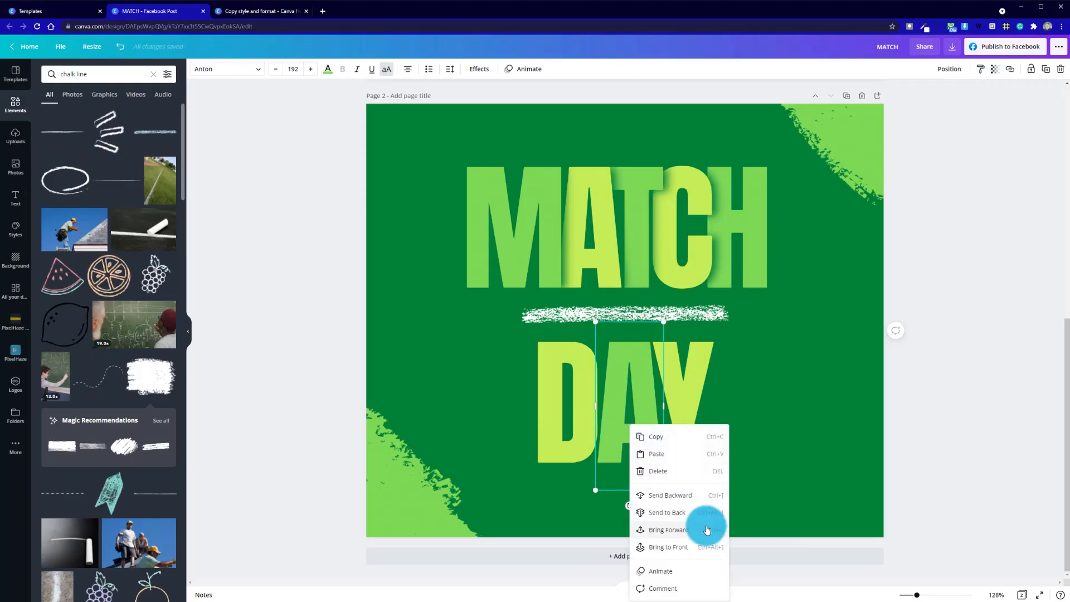
pyautogui.click(700, 545)
# - Bring the letter D of DAY to the front so it sits above the A
pyautogui.click(577, 427)
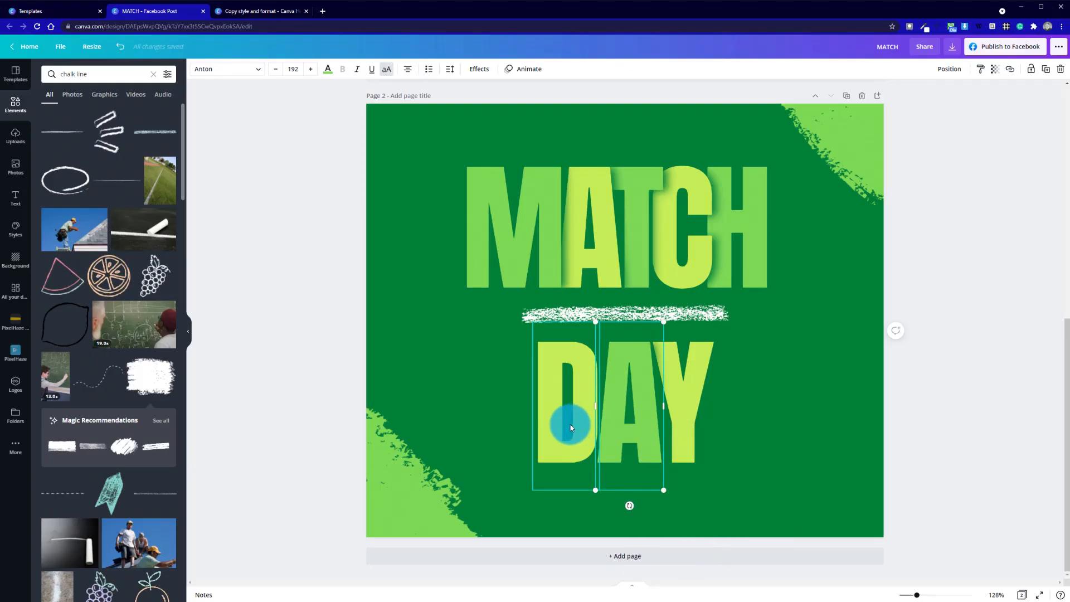
pyautogui.rightClick(569, 419)
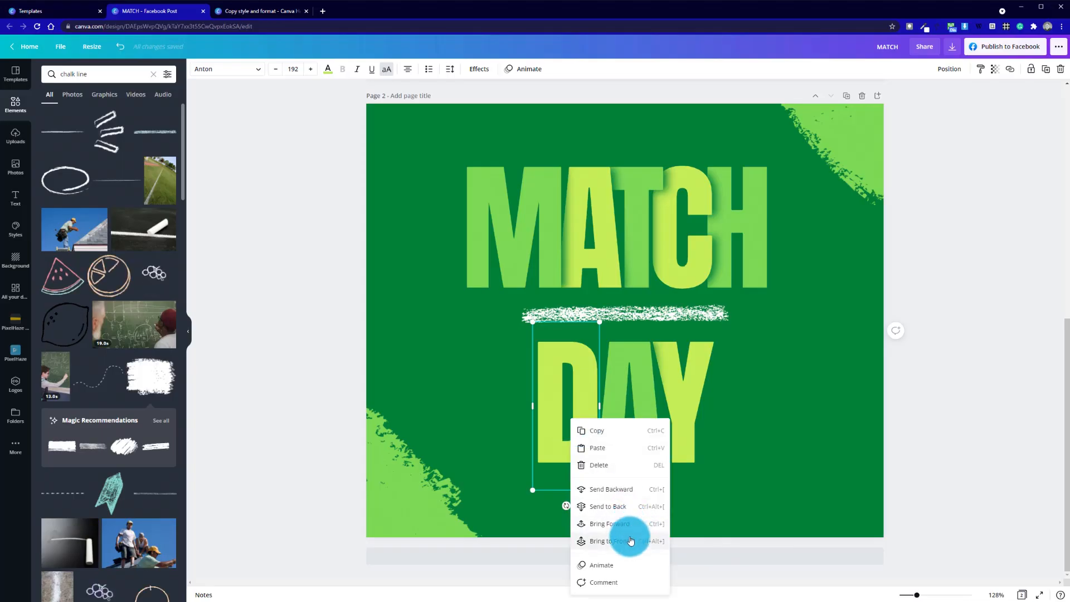
pyautogui.click(628, 541)
pyautogui.click(750, 429)
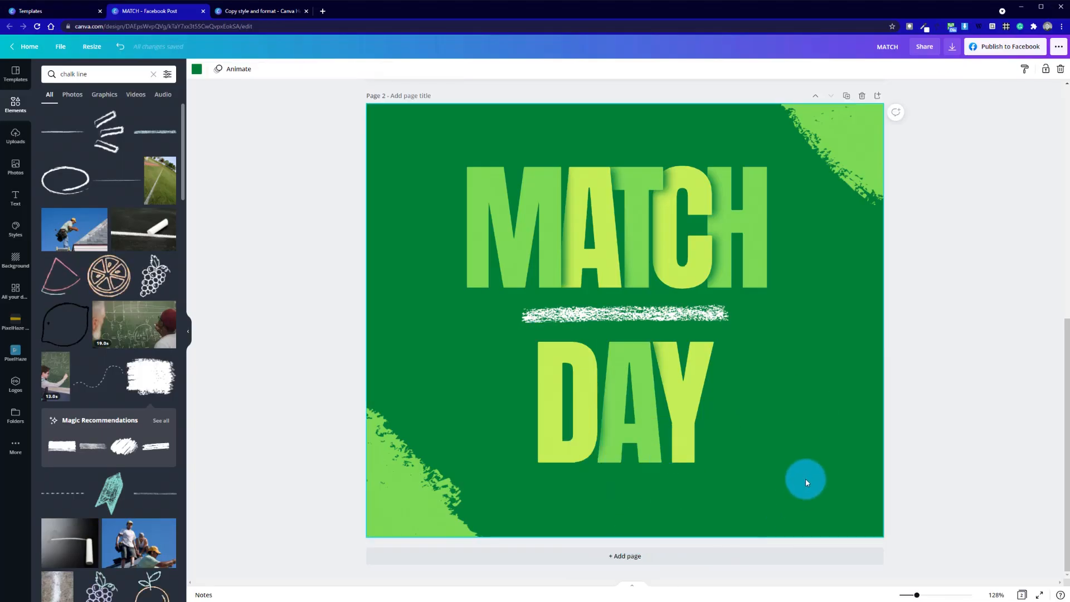
# - Nudge the letter A of DAY two large steps left so it tucks under the D
pyautogui.click(629, 444)
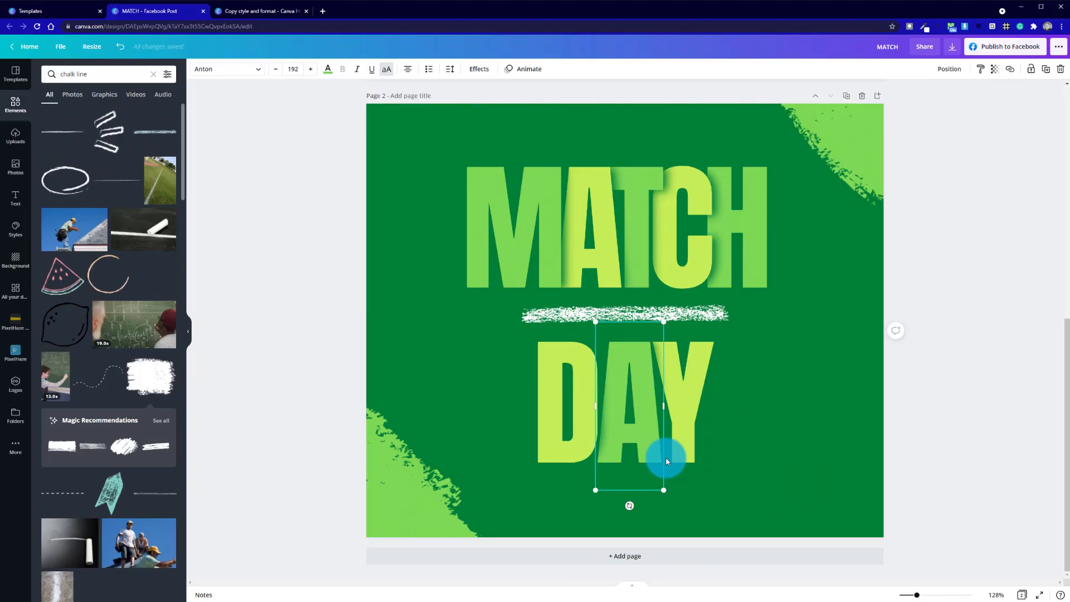
pyautogui.hotkey('shift', 'Left')
pyautogui.hotkey('shift', 'Left')
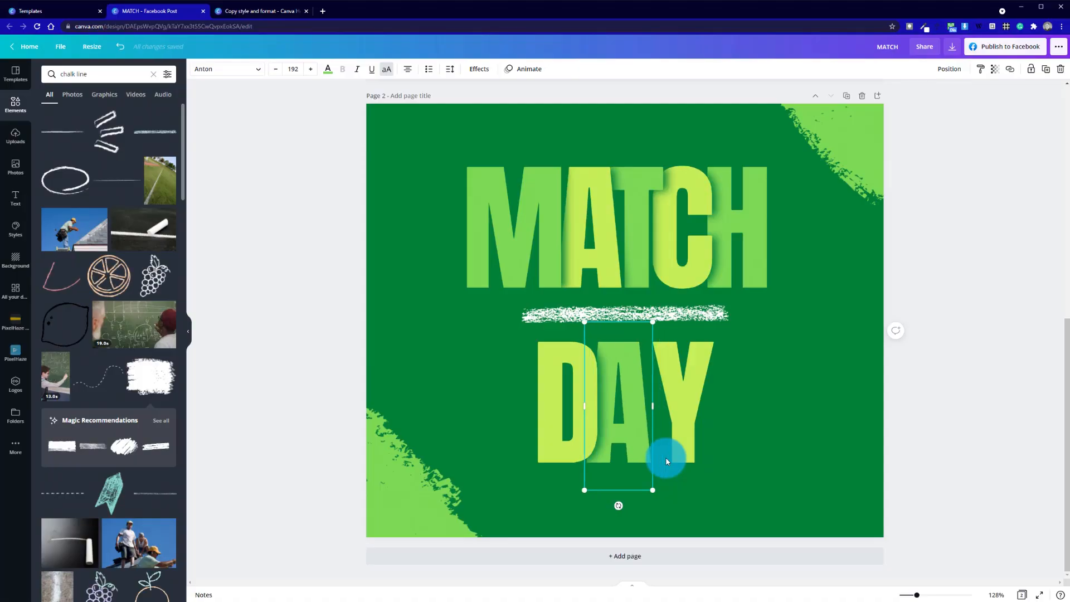
# - Nudge the letter Y of DAY left until it overlaps the A, fine-tuning the overlap in small steps
pyautogui.click(693, 425)
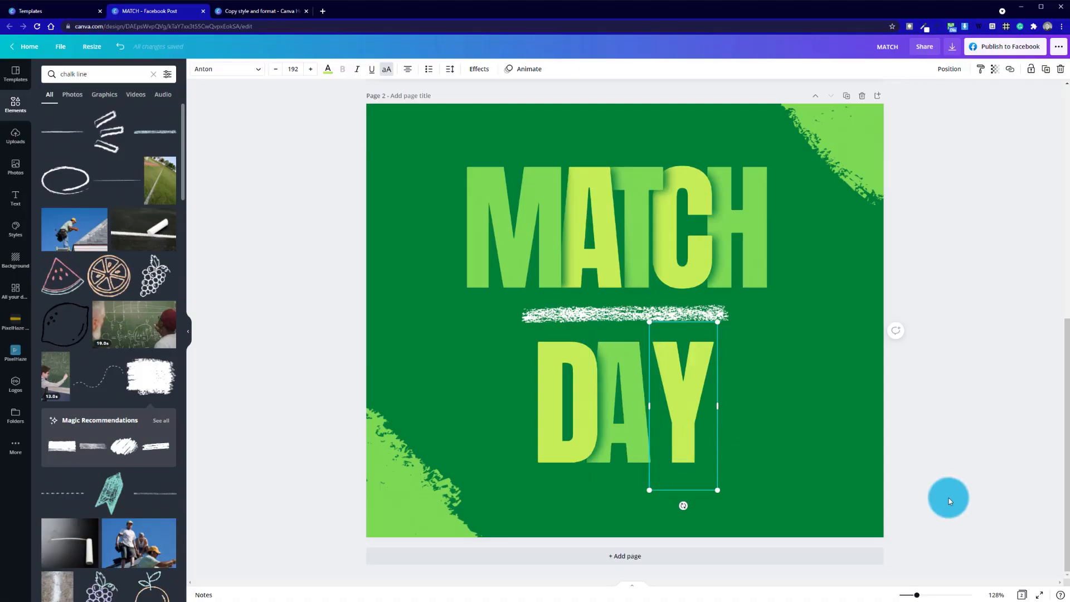
pyautogui.hotkey('shift', 'Left')
pyautogui.hotkey('shift', 'Left')
pyautogui.hotkey('shift', 'Left')
pyautogui.hotkey('shift', 'Right')
pyautogui.hotkey('shift', 'Left')
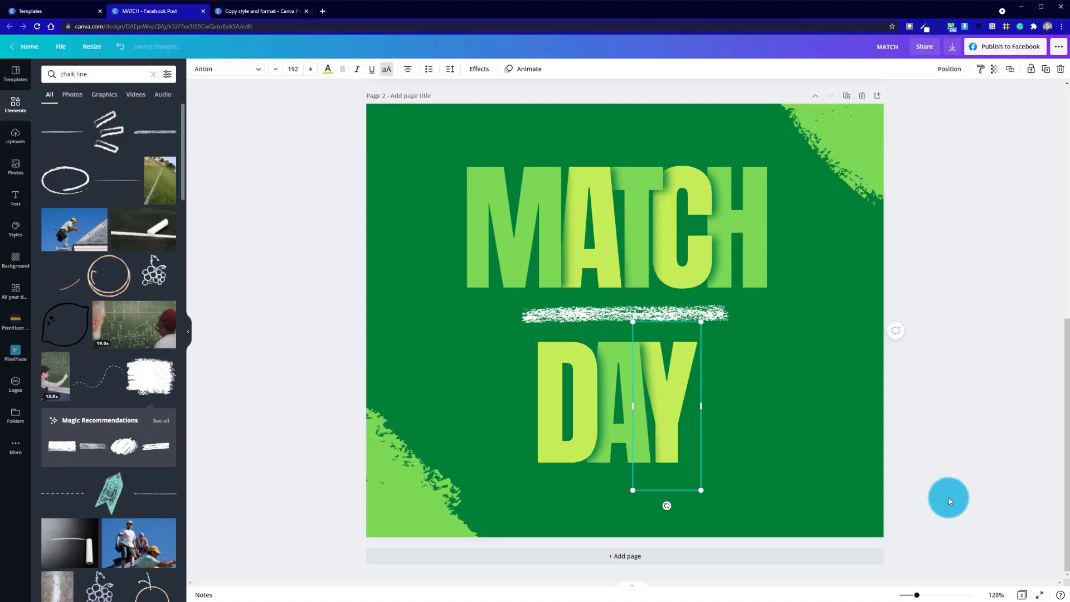
pyautogui.press('Right')
pyautogui.press('Right')
pyautogui.press('Right')
pyautogui.press('Right')
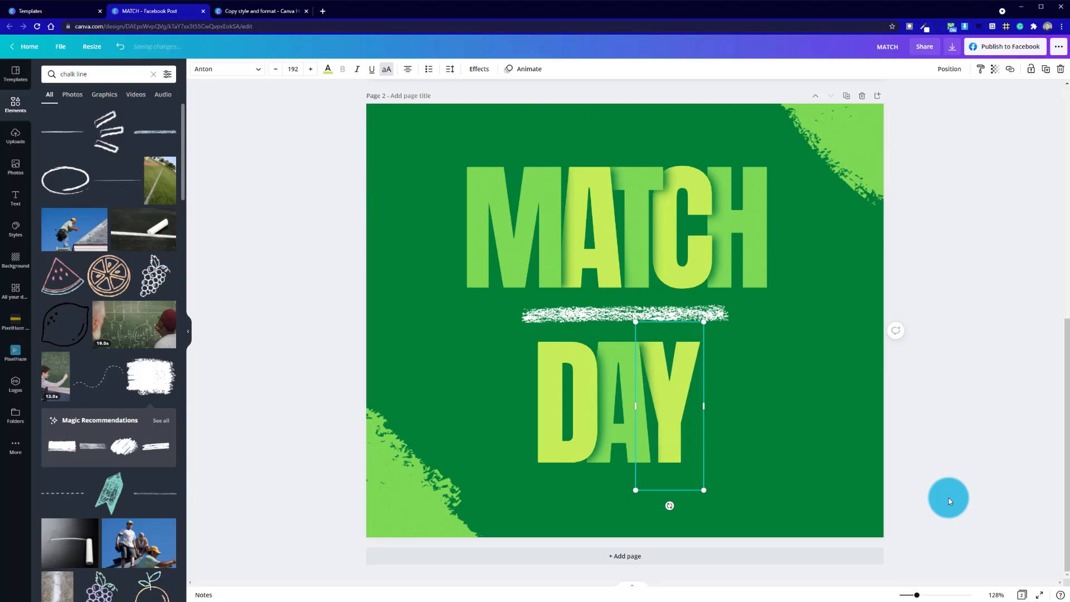
# - Nudge the letter D of DAY one large step left to reduce its overlap with the A
pyautogui.click(559, 406)
pyautogui.hotkey('shift', 'Left')
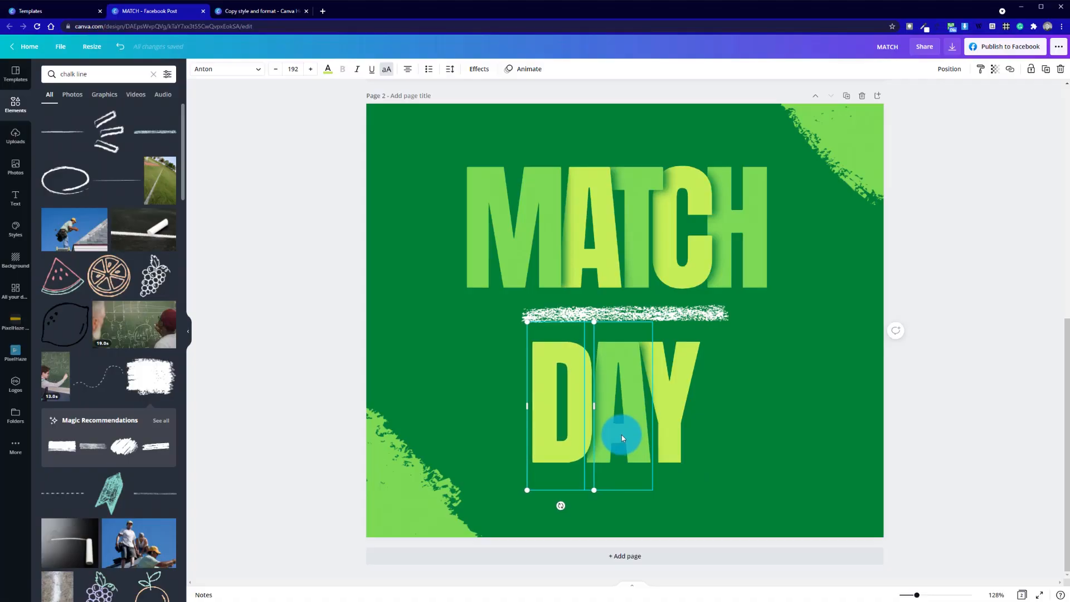
pyautogui.click(804, 442)
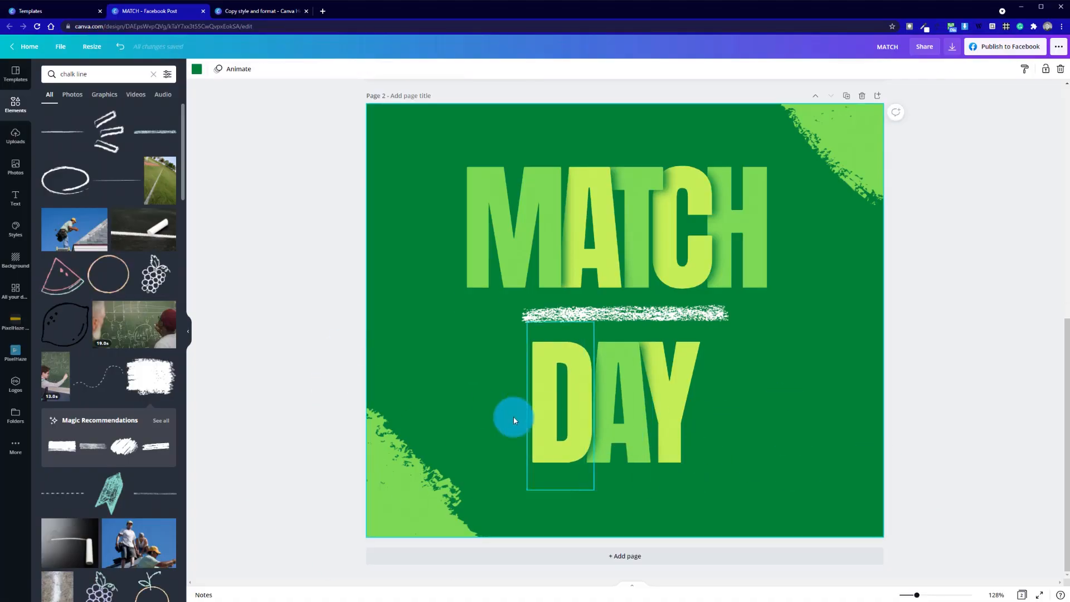
# - Group the three letters of DAY
pyautogui.moveTo(461, 360); pyautogui.dragTo(741, 396)
pyautogui.rightClick(593, 394)
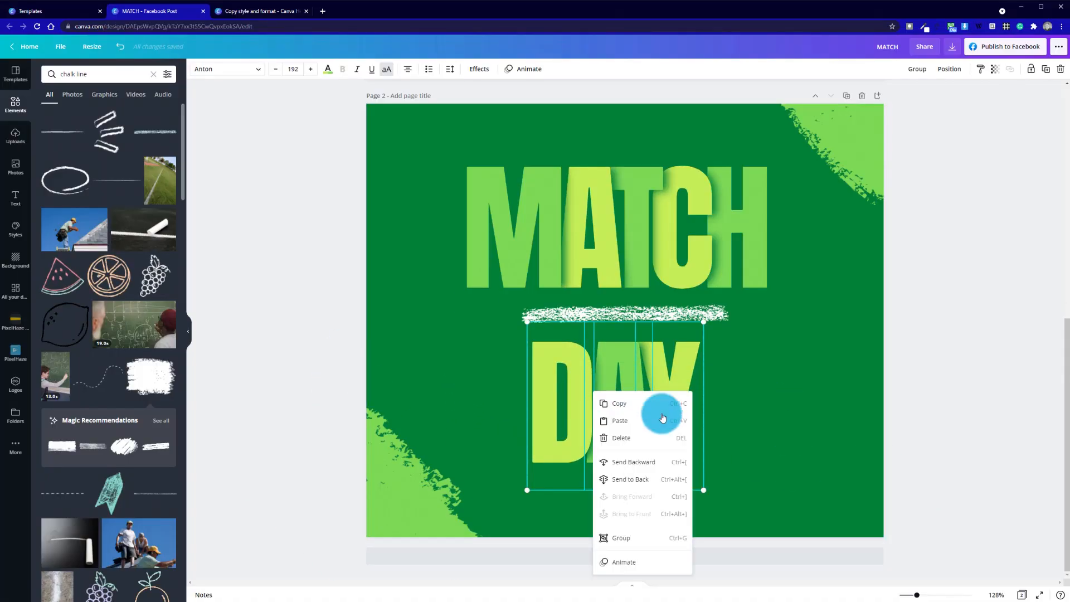
pyautogui.click(661, 541)
# - Group the five letters of MATCH
pyautogui.moveTo(823, 246); pyautogui.dragTo(547, 233)
pyautogui.rightClick(547, 233)
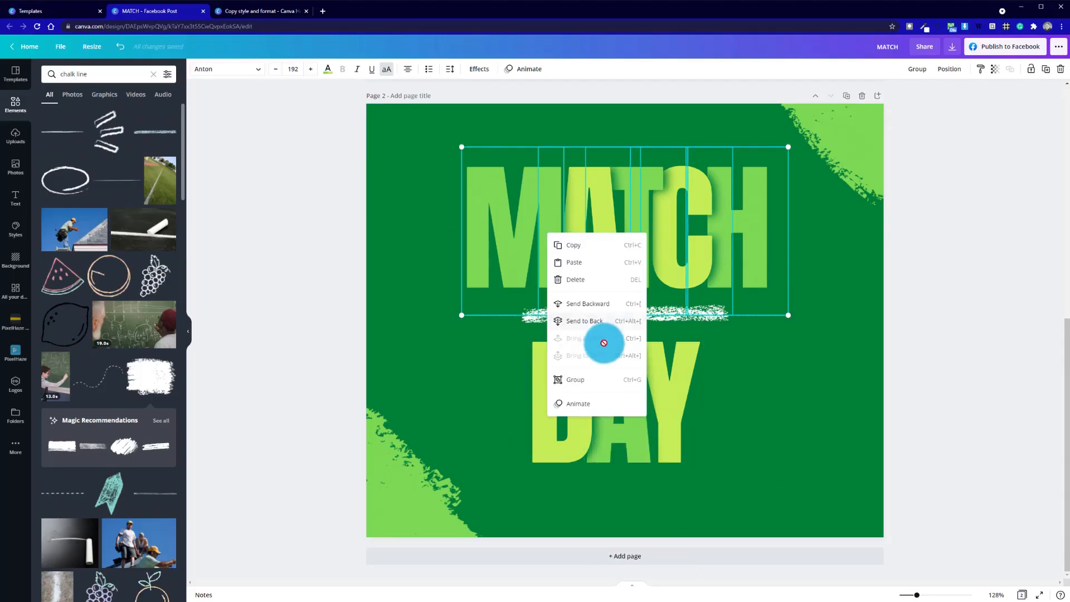
pyautogui.click(600, 383)
pyautogui.click(808, 409)
# - Centre the MATCH and DAY groups horizontally on the page
pyautogui.moveTo(637, 242)
pyautogui.mouseDown()
pyautogui.moveTo(647, 243)
pyautogui.moveTo(637, 243)
pyautogui.mouseUp()
pyautogui.moveTo(653, 452); pyautogui.dragTo(628, 409)
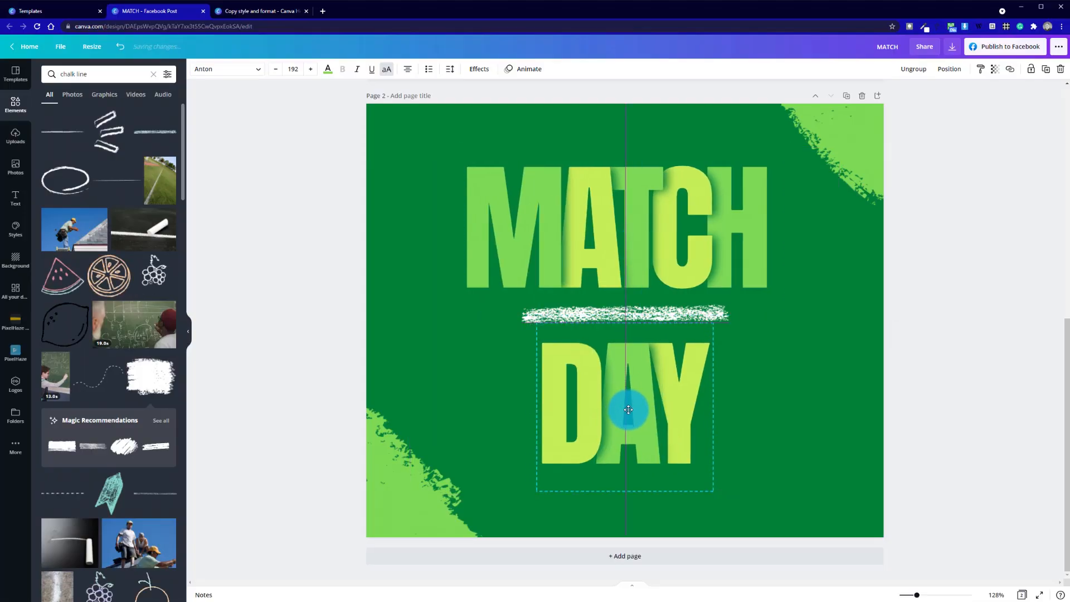
pyautogui.click(788, 376)
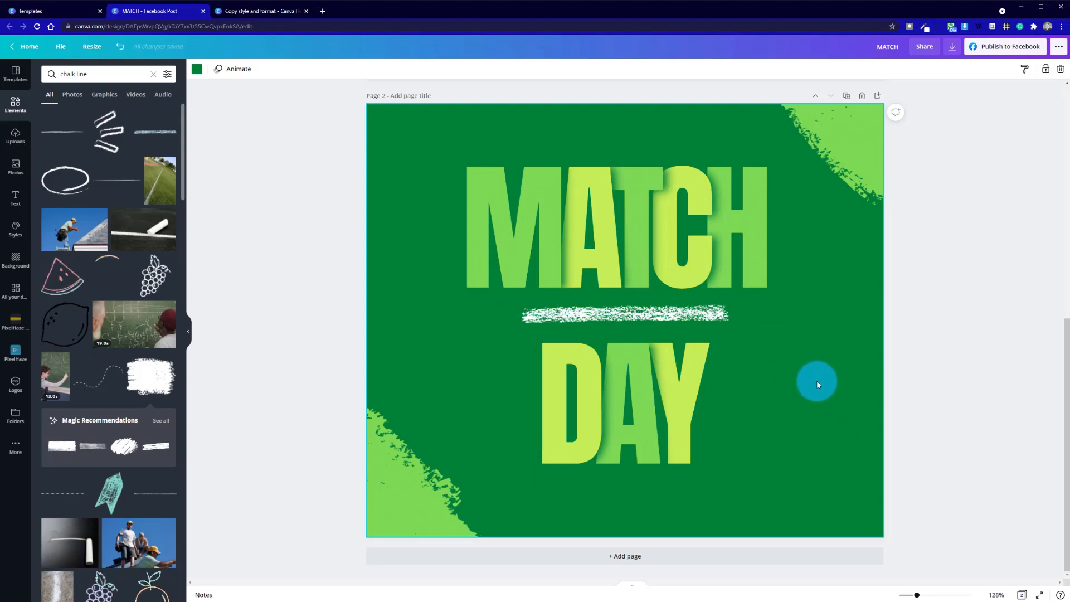
pyautogui.moveTo(444, 241); pyautogui.dragTo(771, 452)
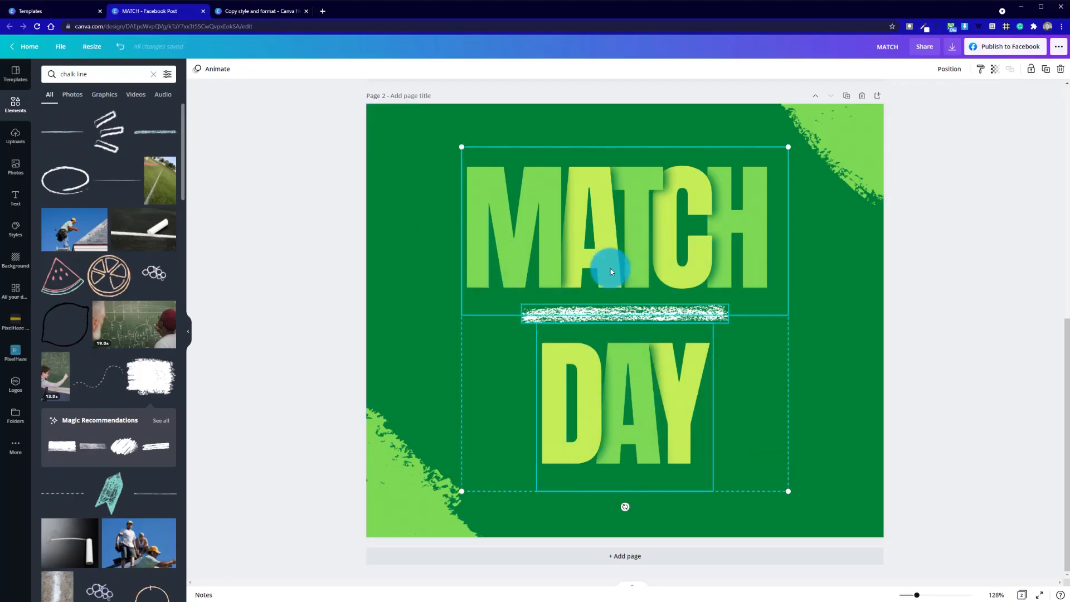
pyautogui.rightClick(646, 236)
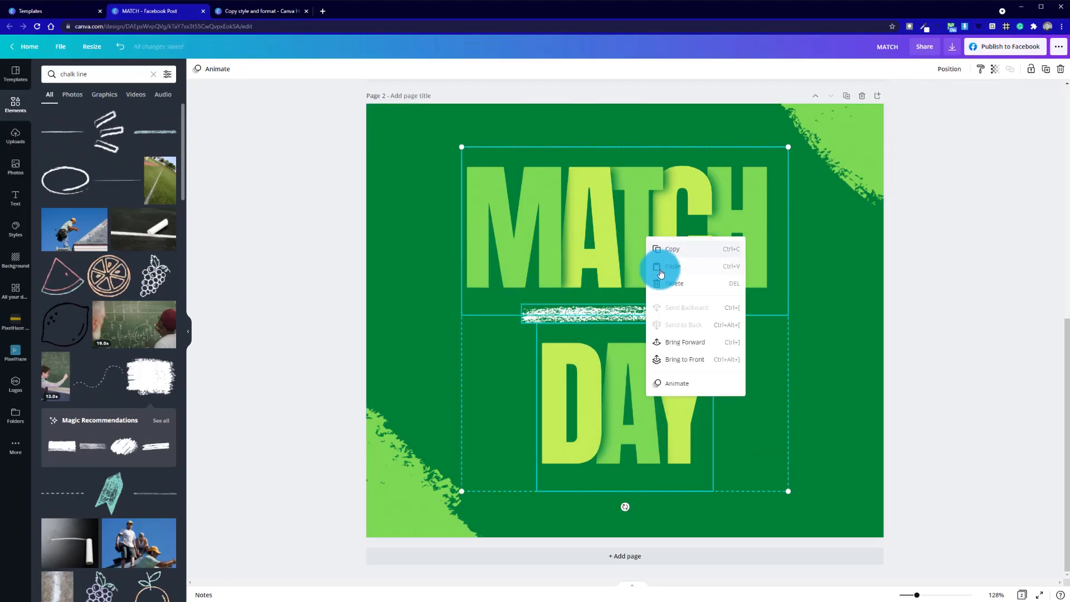
pyautogui.click(787, 262)
# - Move the MATCH group, the chalk line and the DAY group together slightly down the page
pyautogui.moveTo(388, 241); pyautogui.dragTo(750, 400)
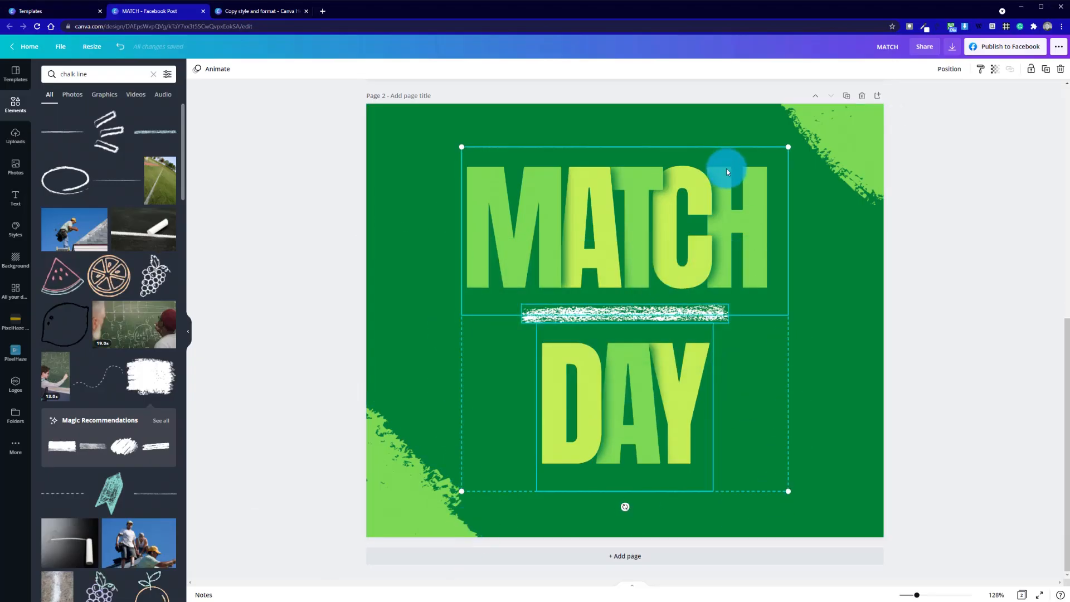
pyautogui.moveTo(642, 262)
pyautogui.mouseDown()
pyautogui.moveTo(640, 245)
pyautogui.moveTo(643, 263)
pyautogui.mouseUp()
pyautogui.click(797, 219)
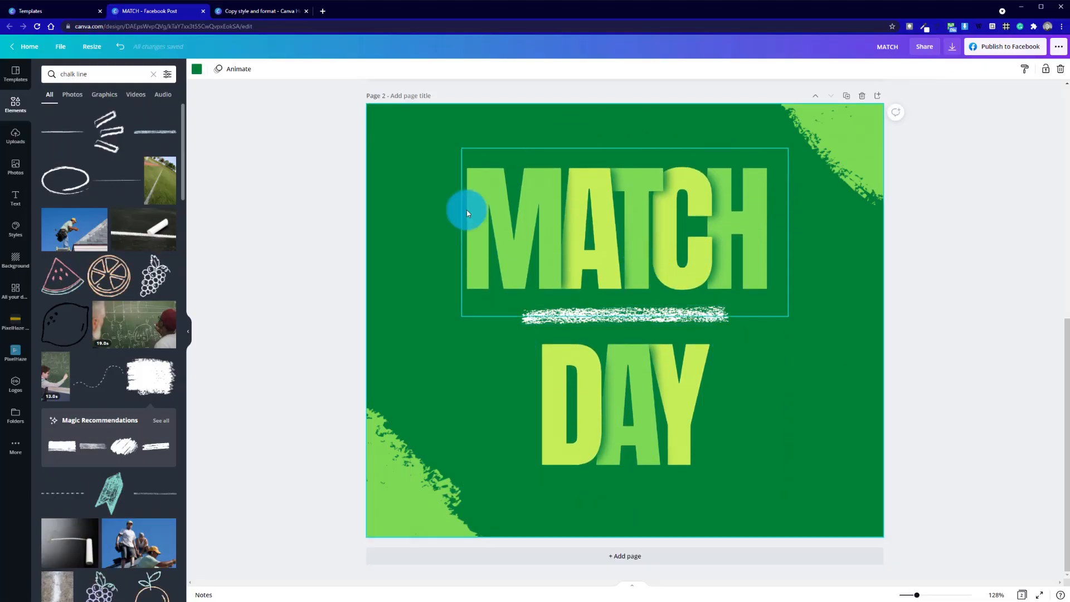